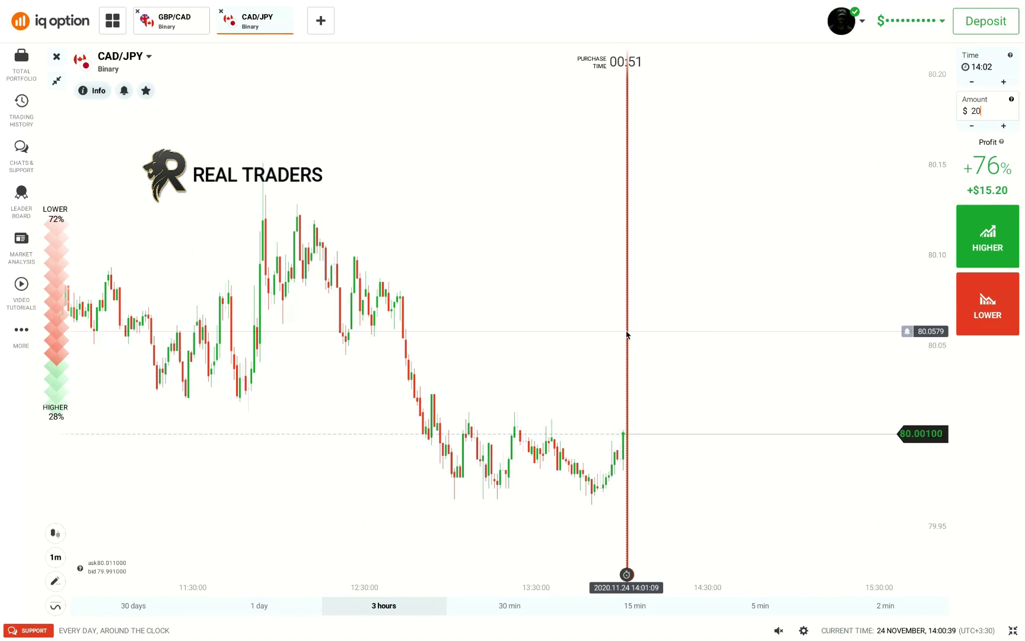
Draw a descending trend line on CAD/JPY from an earlier high past the current candle, then preview a LOWER trade
scroll(626, 334, "up", 5)
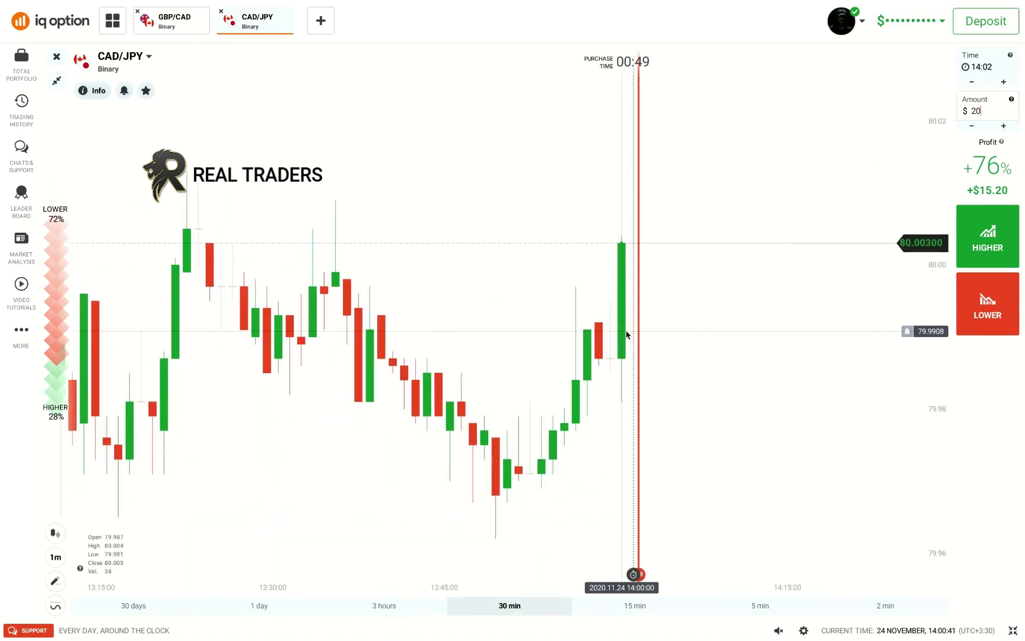
scroll(626, 334, "down", 3)
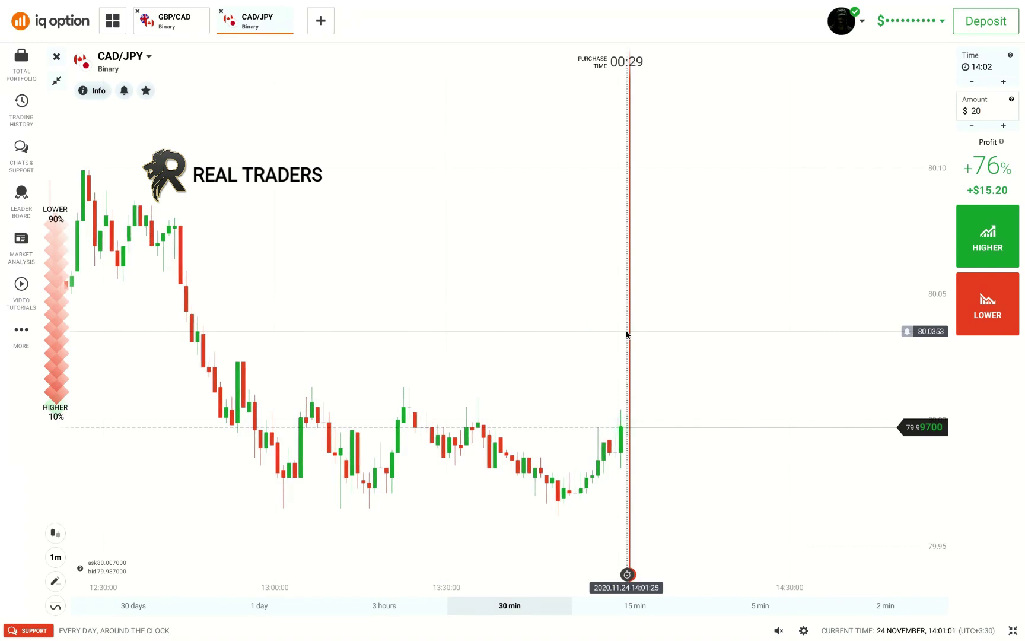
scroll(597, 360, "up", 3)
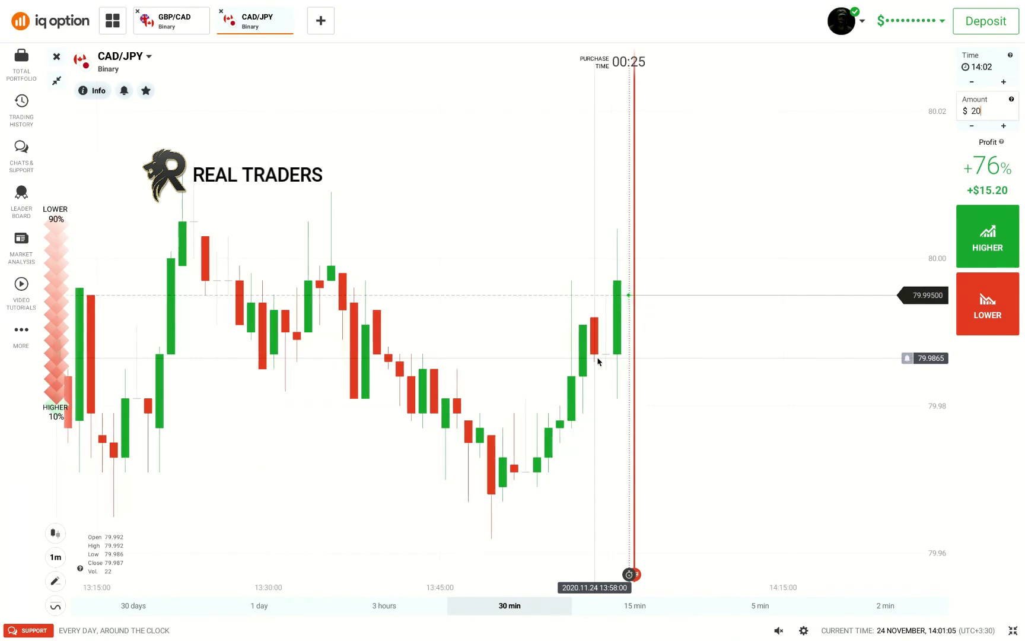
left_click(56, 581)
left_click(92, 530)
left_click(182, 163)
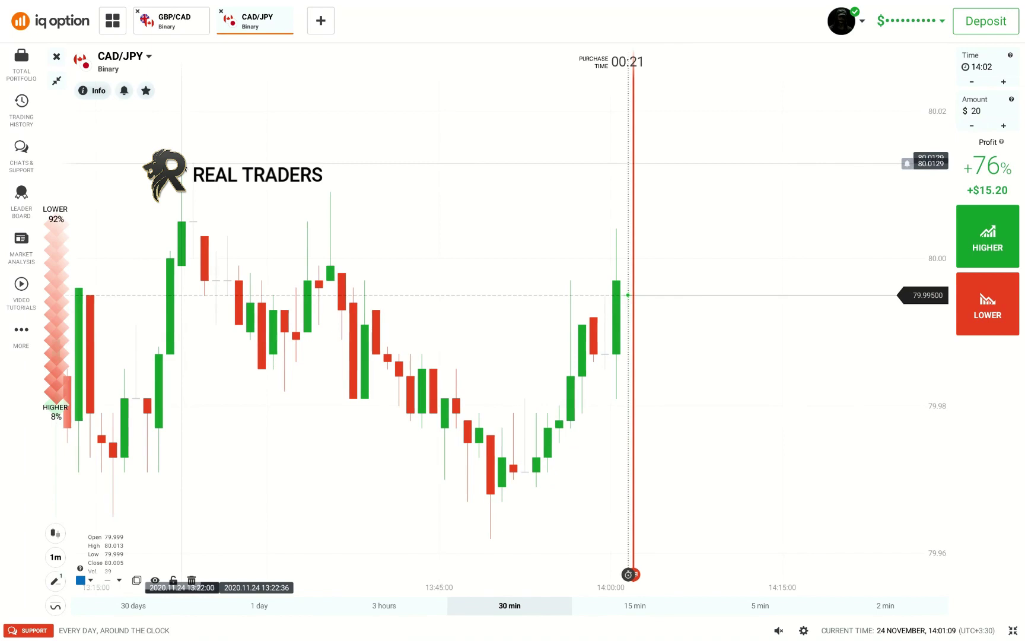
left_click(722, 270)
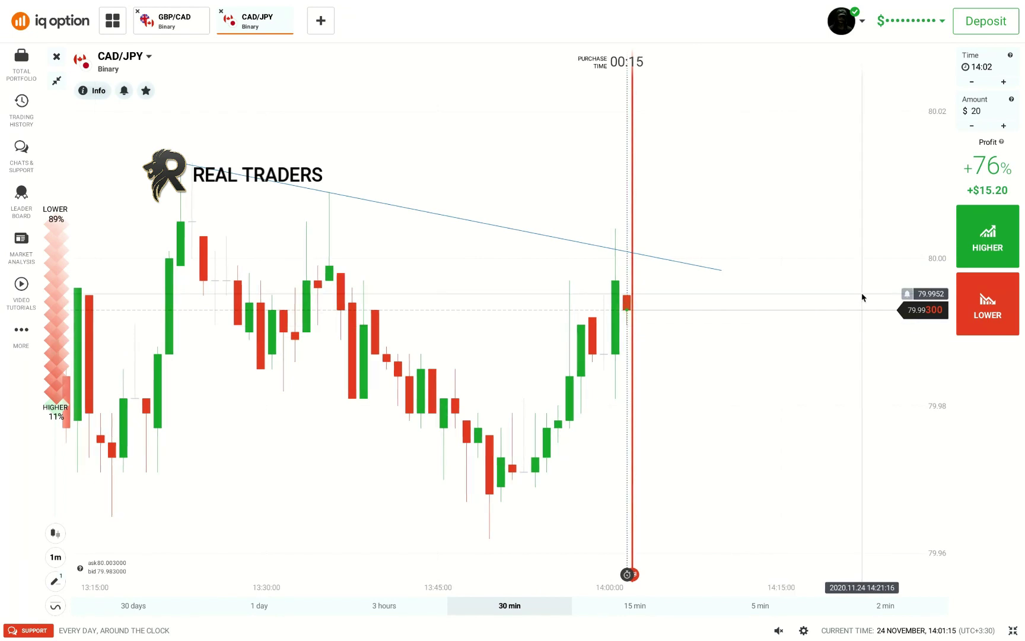
left_click(999, 318)
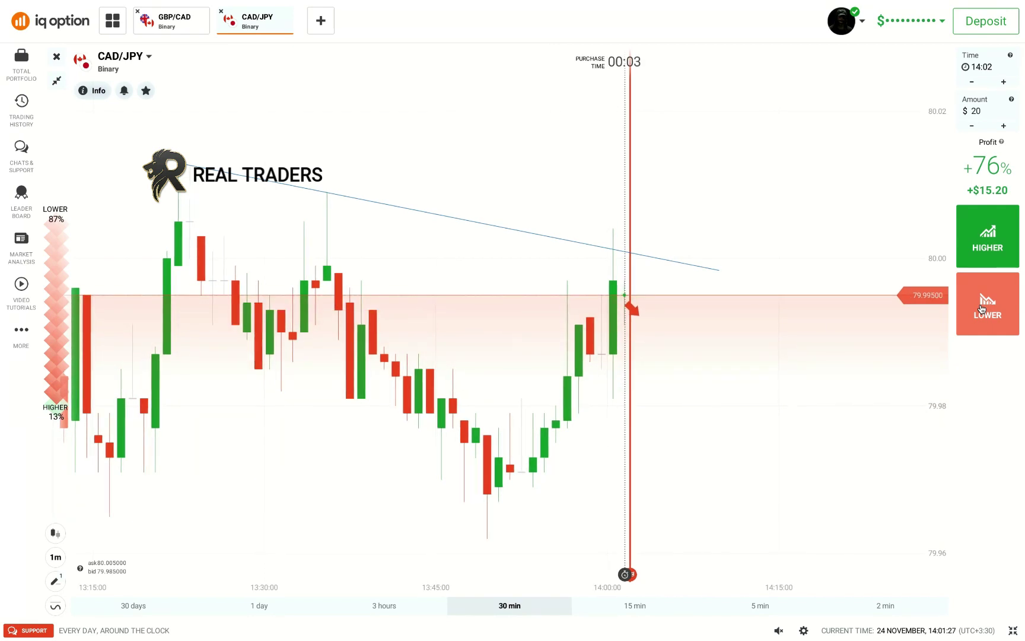
Buy a $20 LOWER option on CAD/JPY and zoom the chart while it runs
left_click(982, 308)
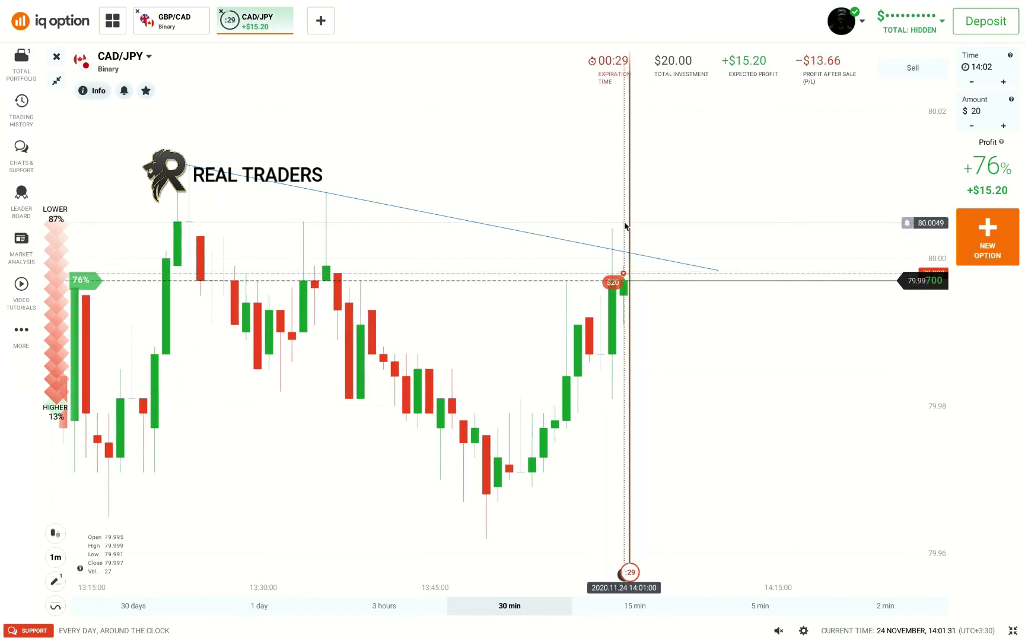
scroll(625, 226, "up", 2)
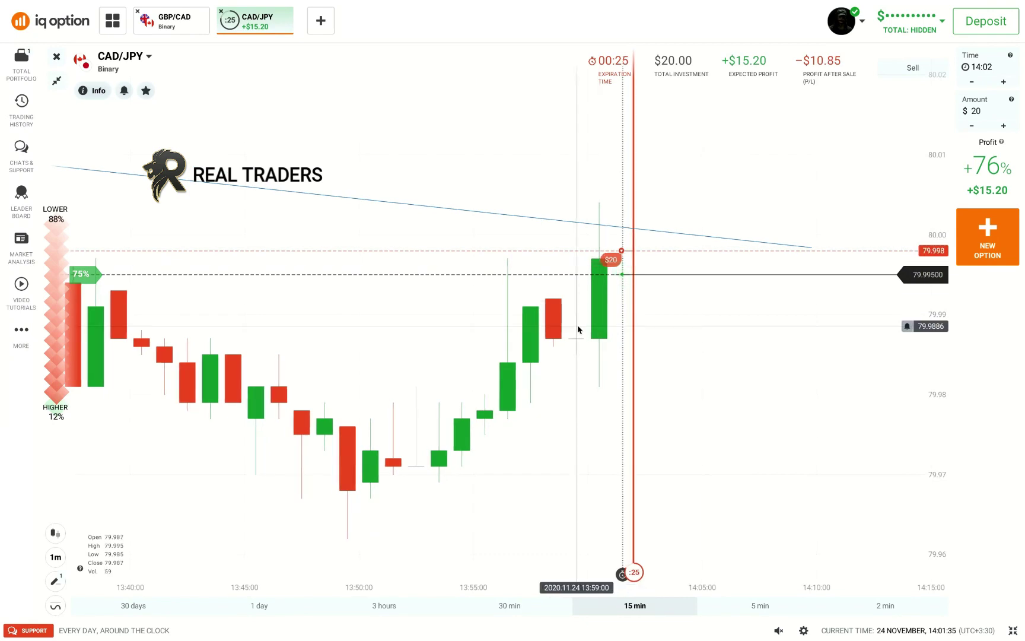
scroll(577, 325, "down", 1)
scroll(578, 324, "down", 2)
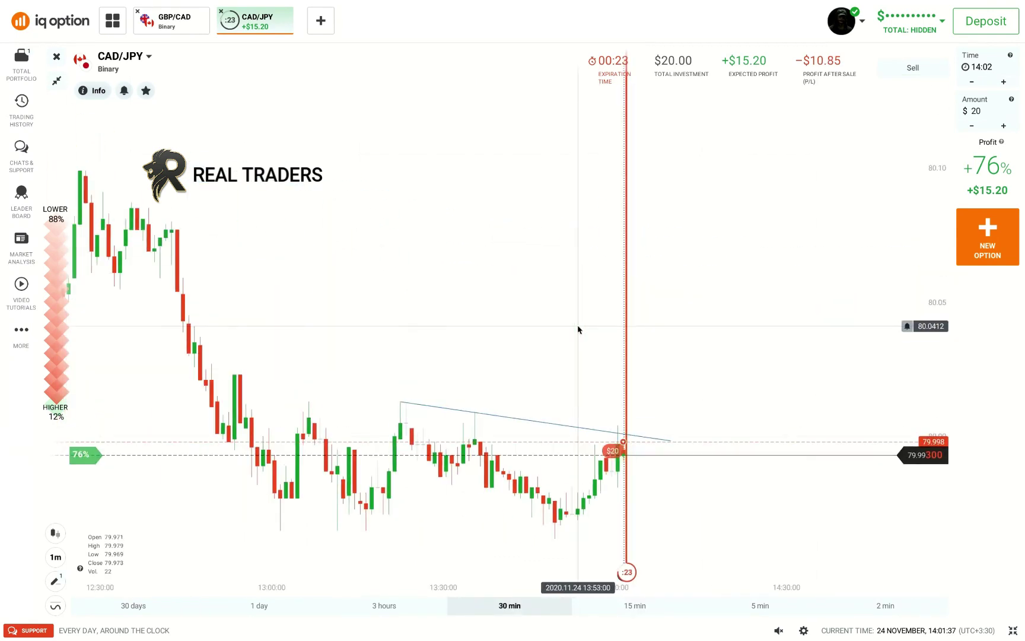
scroll(577, 325, "up", 2)
scroll(578, 325, "down", 2)
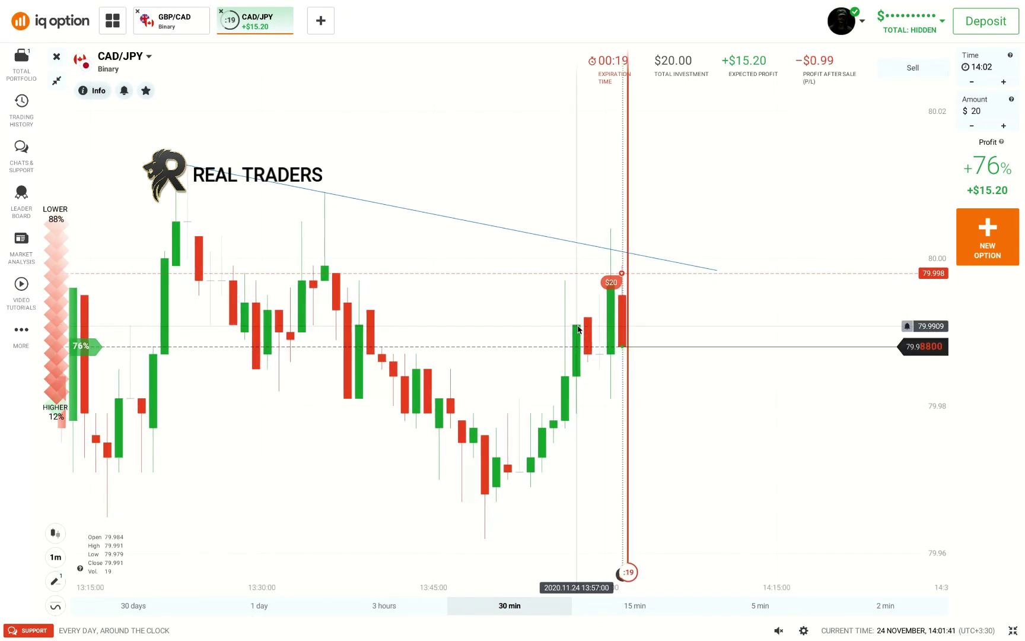
Start a new CAD/JPY option and set its trade amount to $35
left_click(1007, 248)
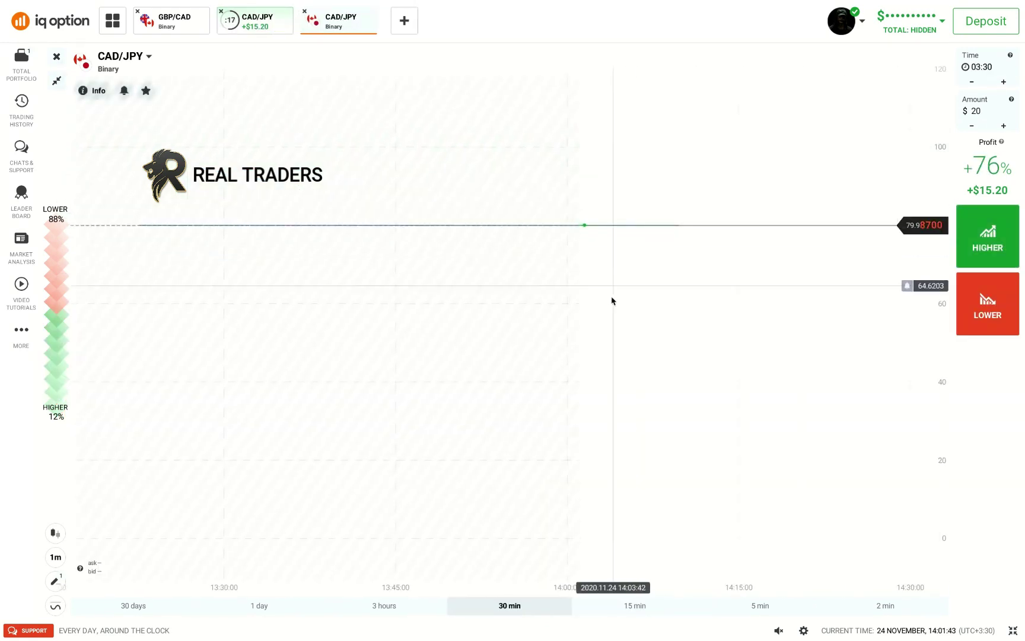
left_click(1009, 111)
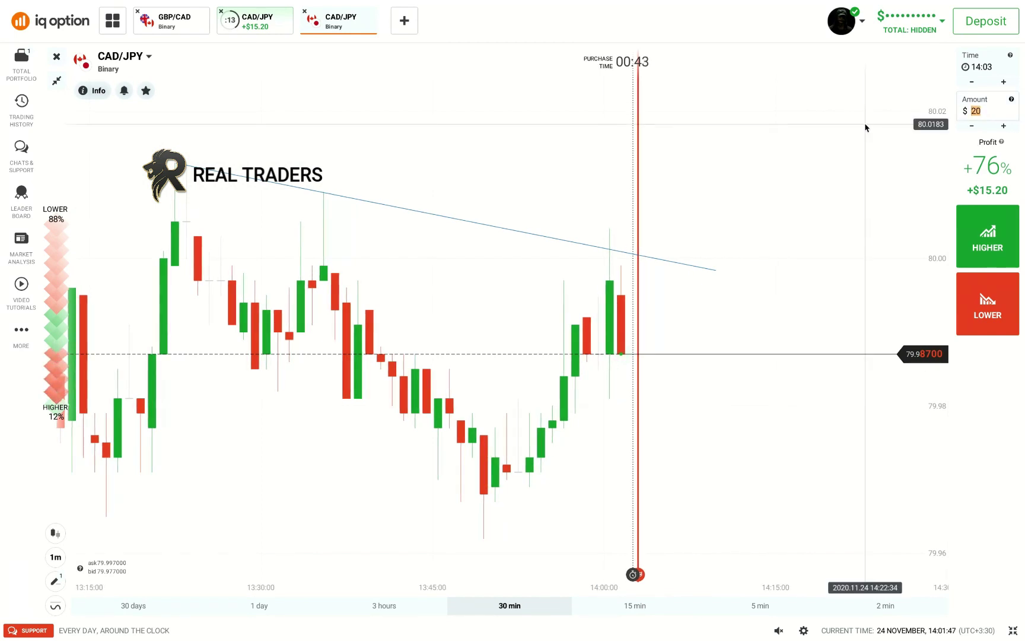
type("35")
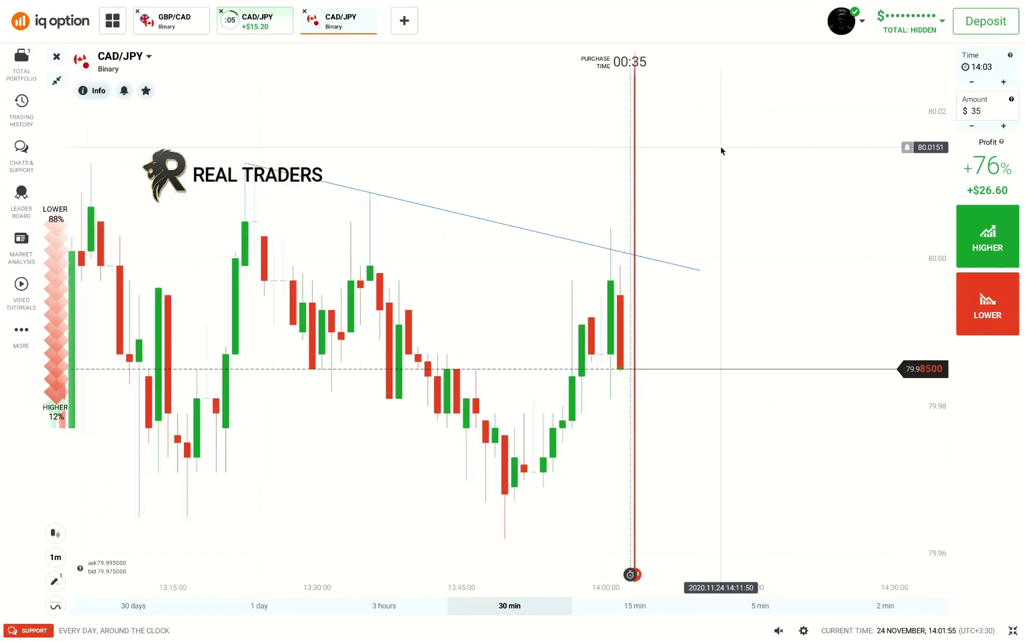
scroll(720, 151, "down", 5)
scroll(721, 151, "up", 3)
scroll(720, 151, "down", 2)
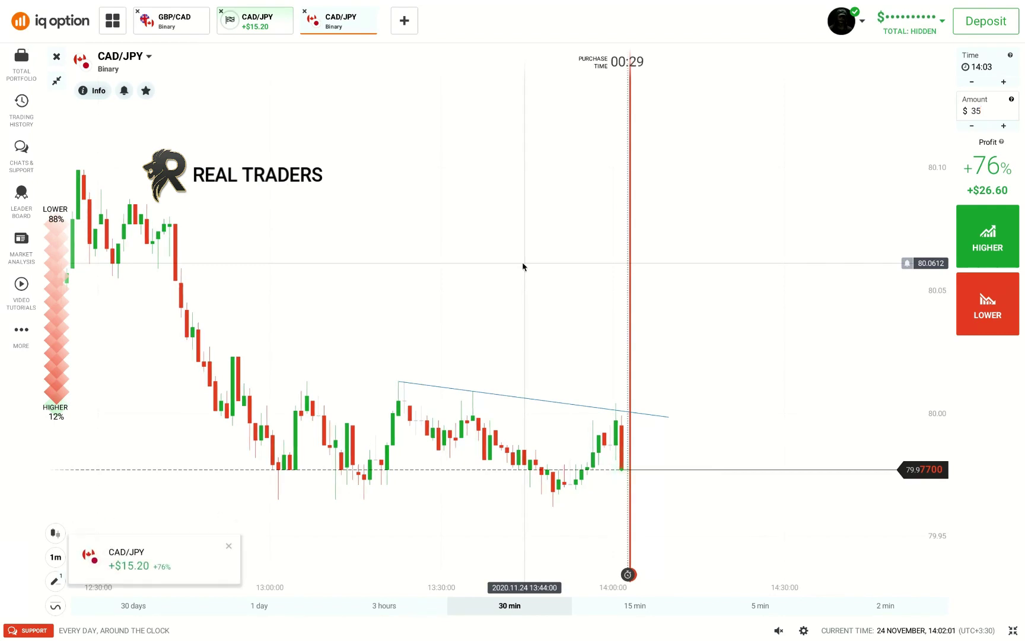
Dismiss the +$15.20 win notice and place a horizontal line at 79.9714 on CAD/JPY
left_click(228, 546)
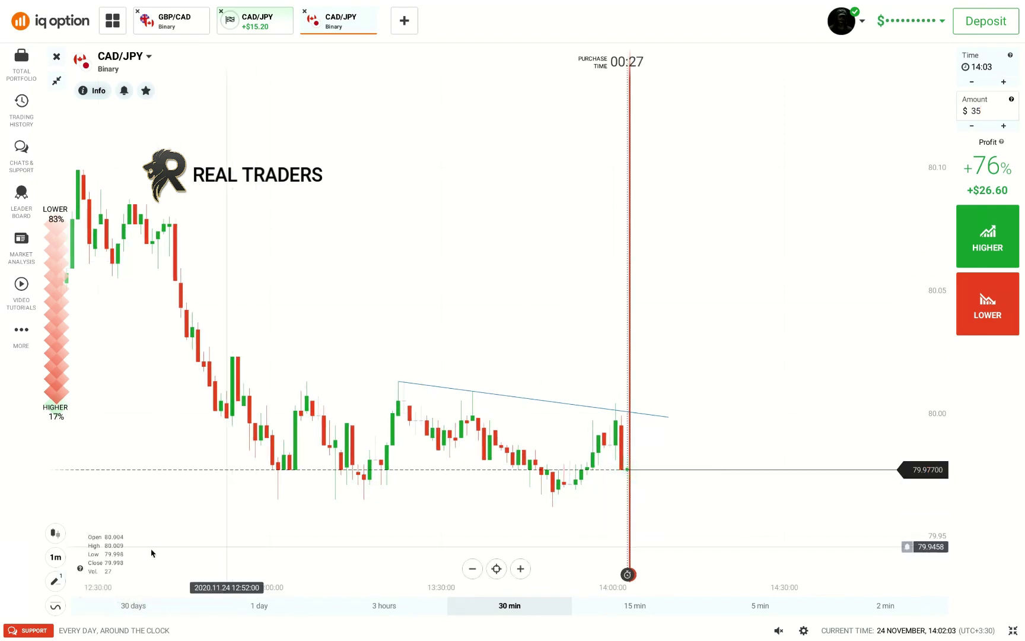
left_click(57, 580)
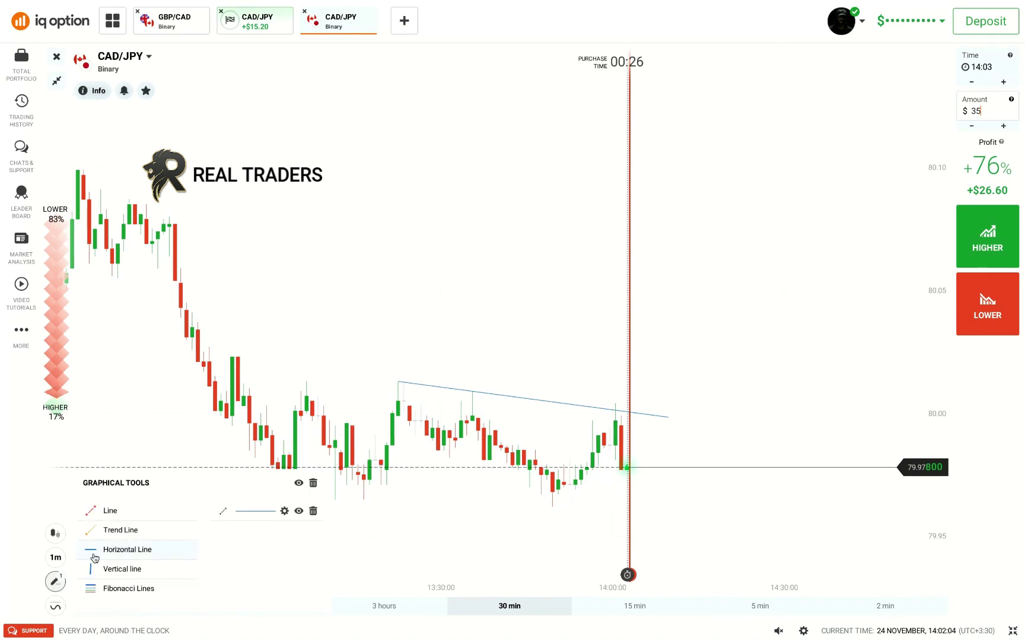
left_click(115, 547)
left_click(371, 484)
scroll(675, 345, "up", 3)
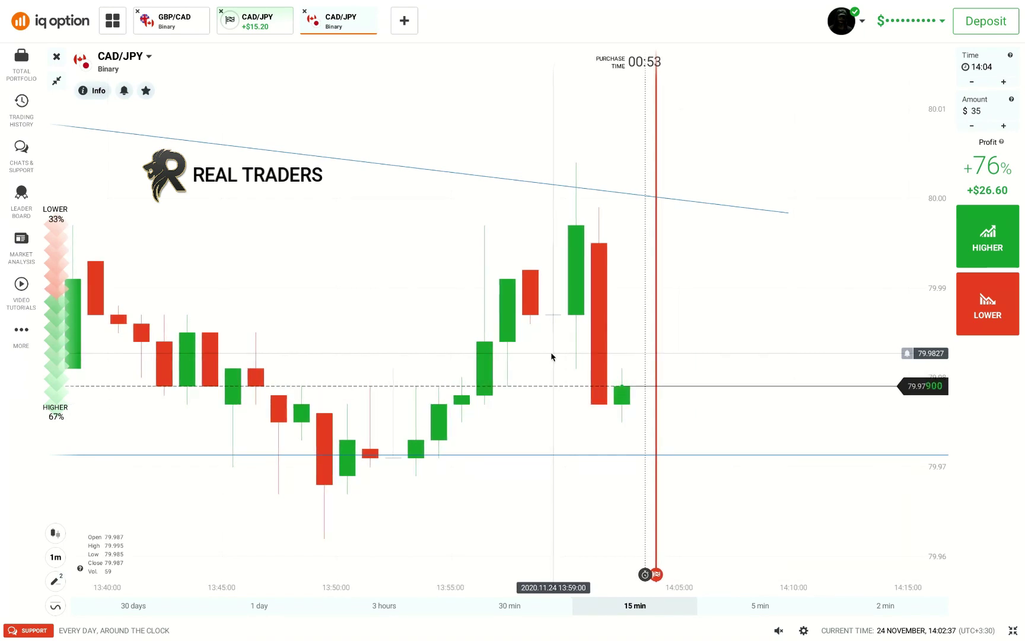
scroll(551, 356, "down", 3)
scroll(551, 356, "up", 3)
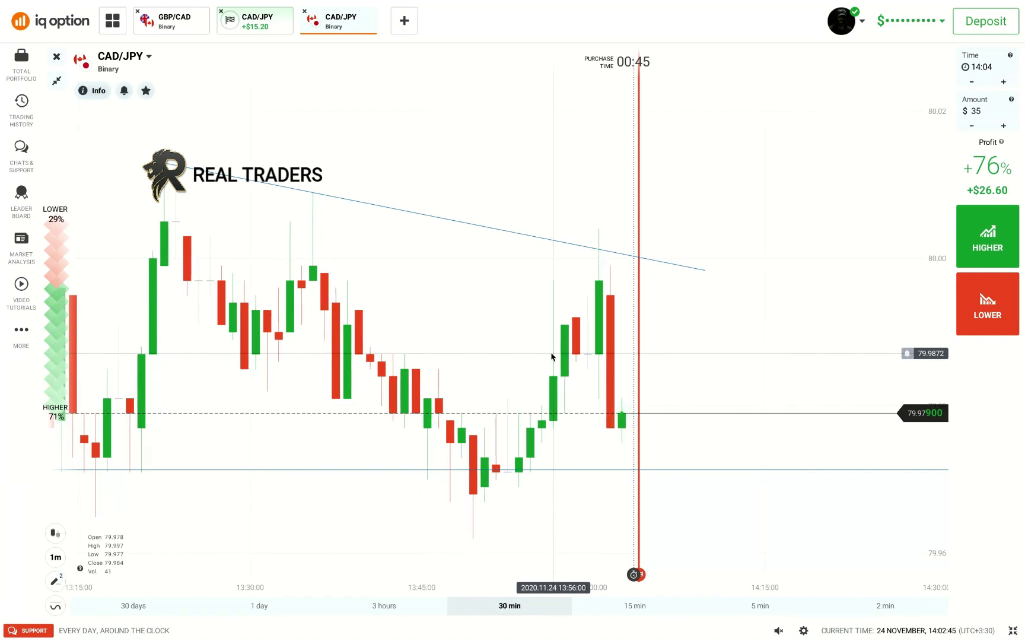
left_click_drag(485, 350, 615, 334)
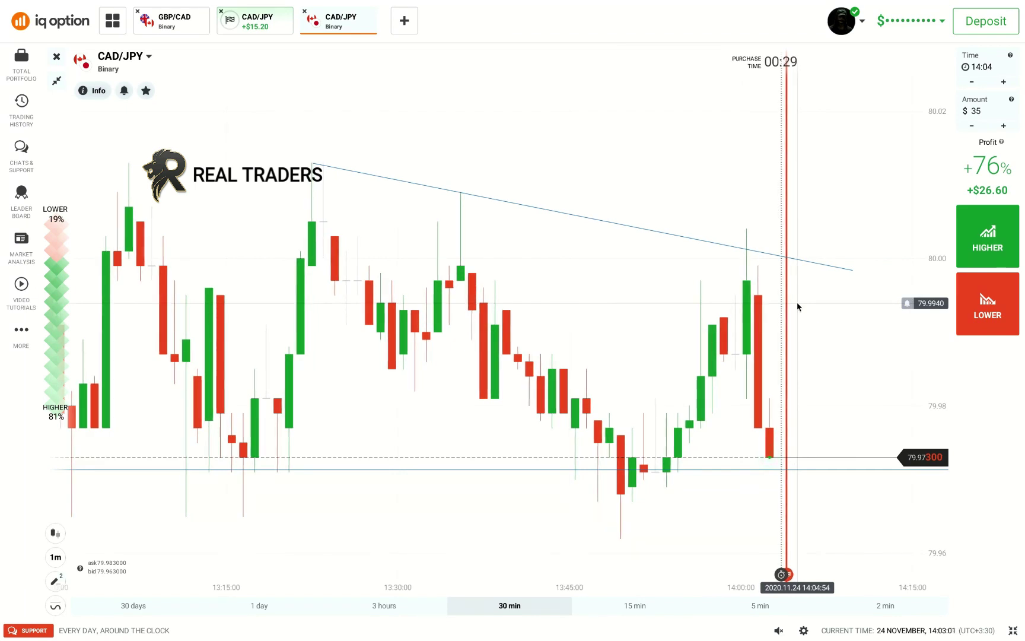
left_click_drag(790, 334, 739, 332)
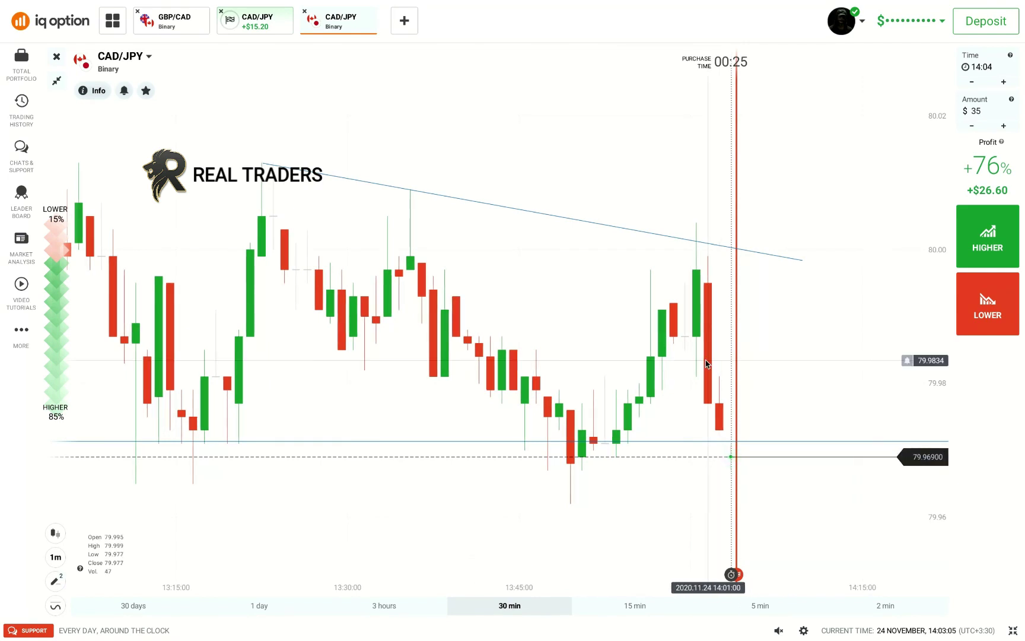
scroll(709, 409, "down", 4)
scroll(706, 364, "up", 4)
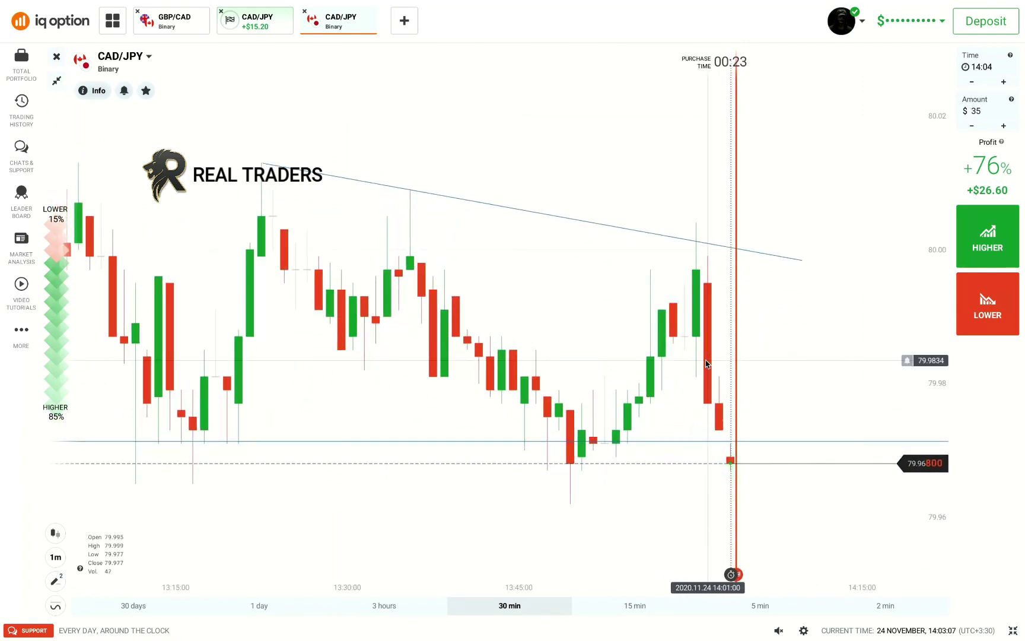
scroll(706, 364, "down", 4)
scroll(706, 364, "up", 4)
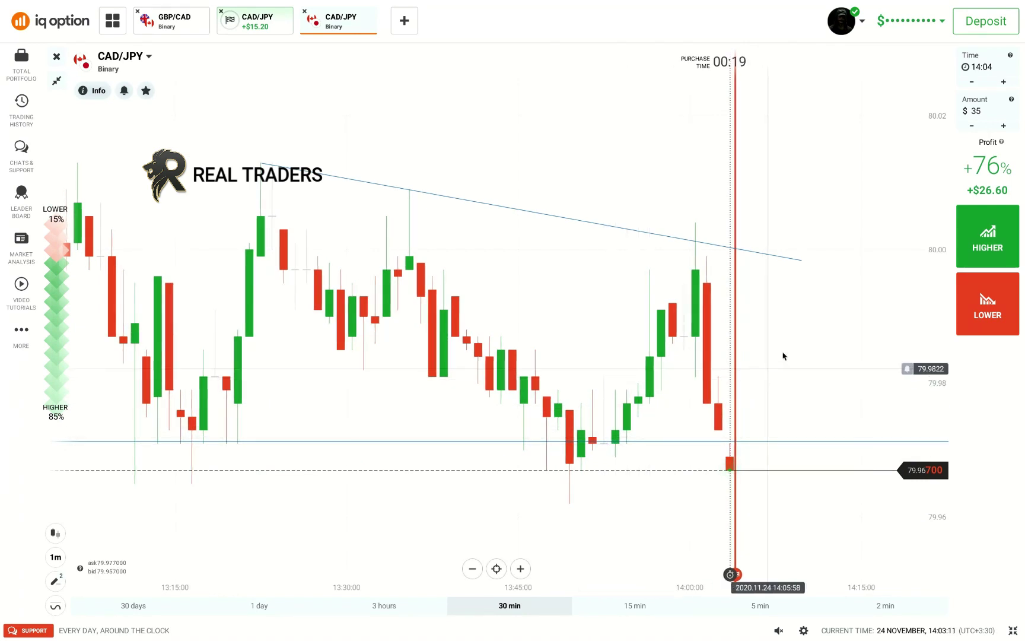
left_click(992, 239)
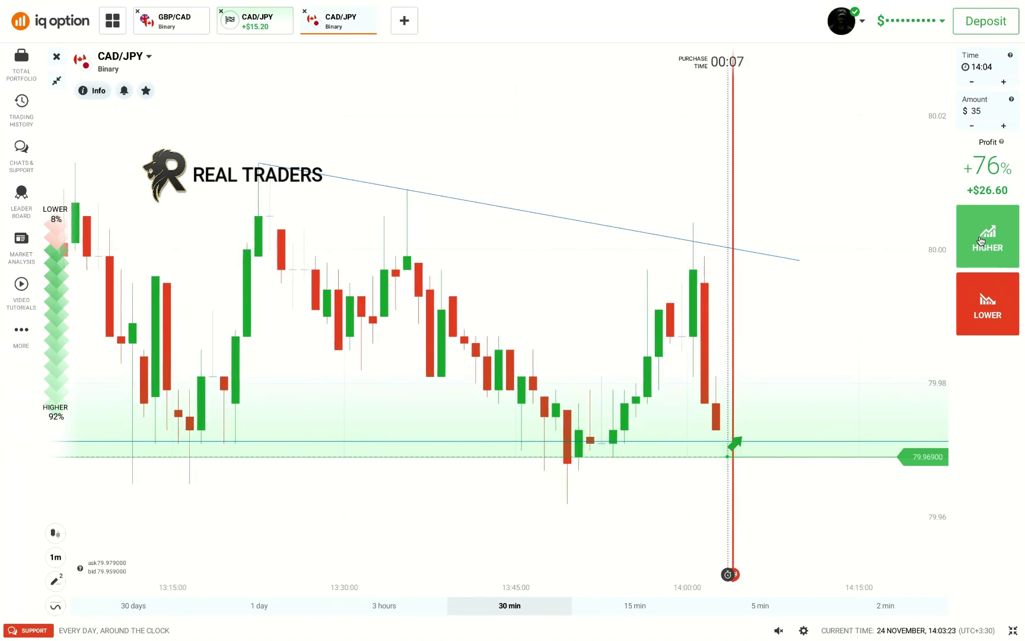
Buy a $35 HIGHER option on CAD/JPY and drag the horizontal line down to the 79.969 entry
left_click(986, 239)
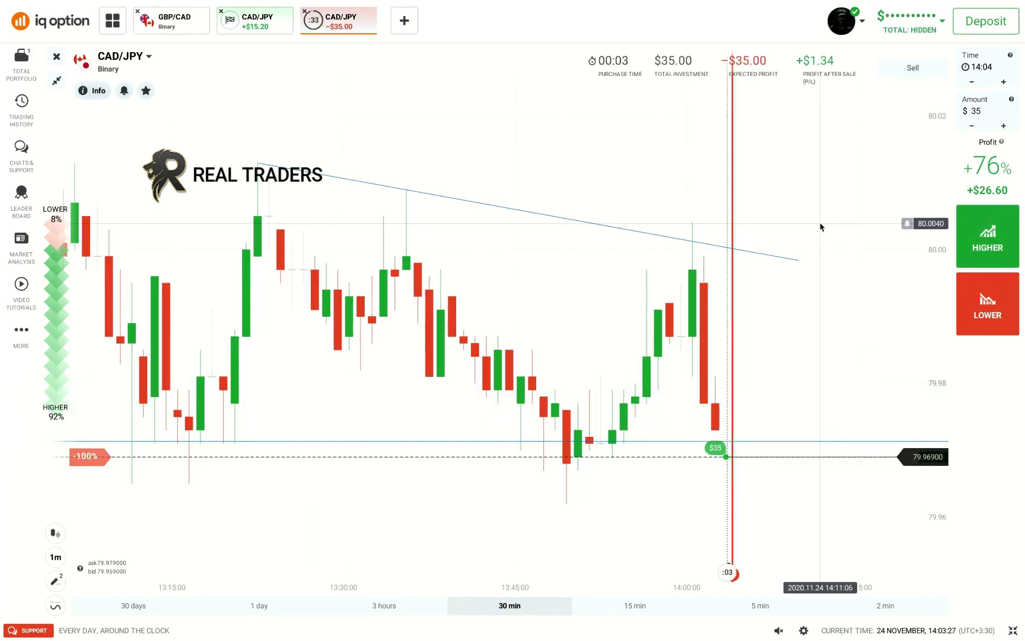
scroll(820, 226, "up", 3)
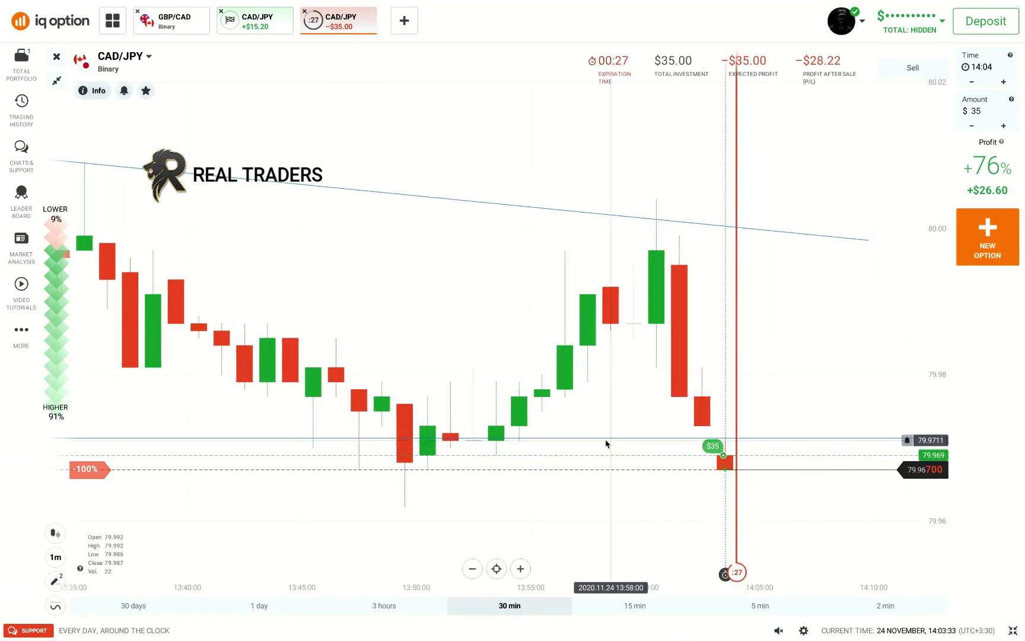
left_click(504, 441)
left_click_drag(497, 448, 488, 463)
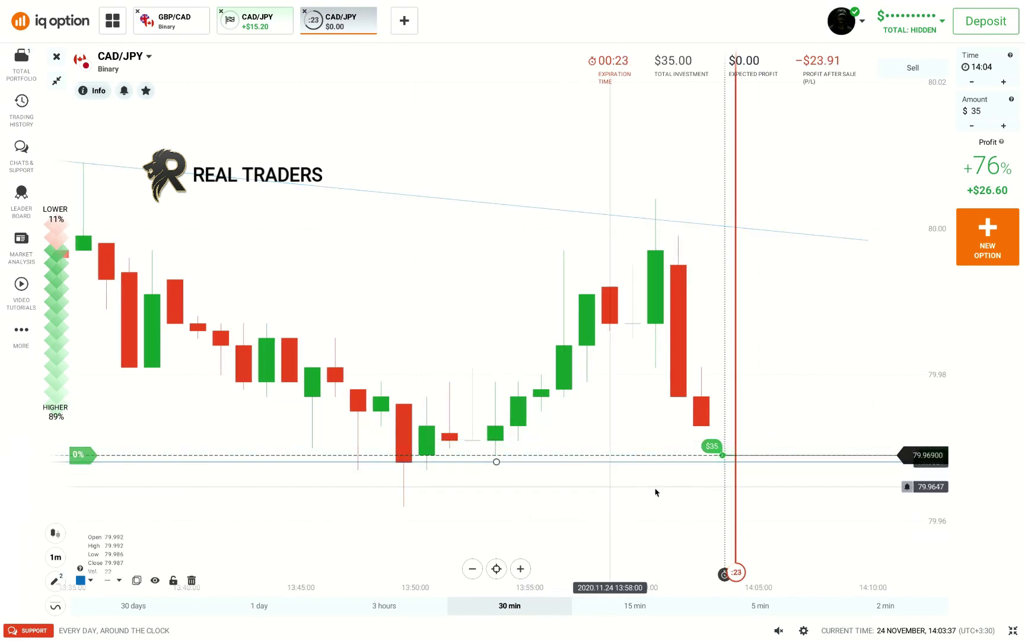
left_click(656, 492)
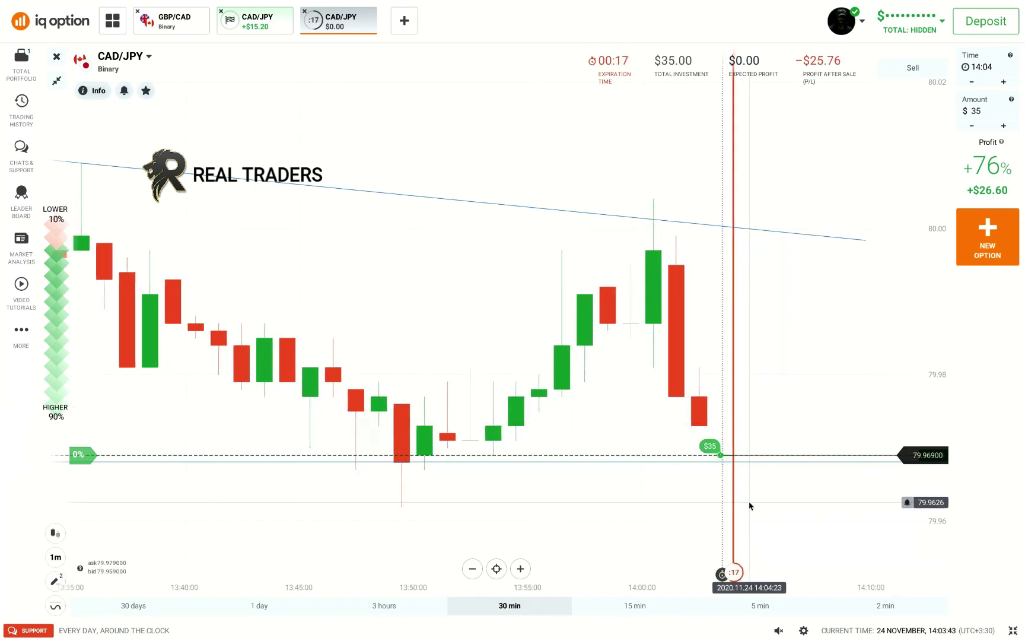
Zoom and pan the chart to follow the expiring trade at 79.969
scroll(749, 506, "down", 2)
scroll(749, 505, "down", 3)
scroll(749, 505, "up", 5)
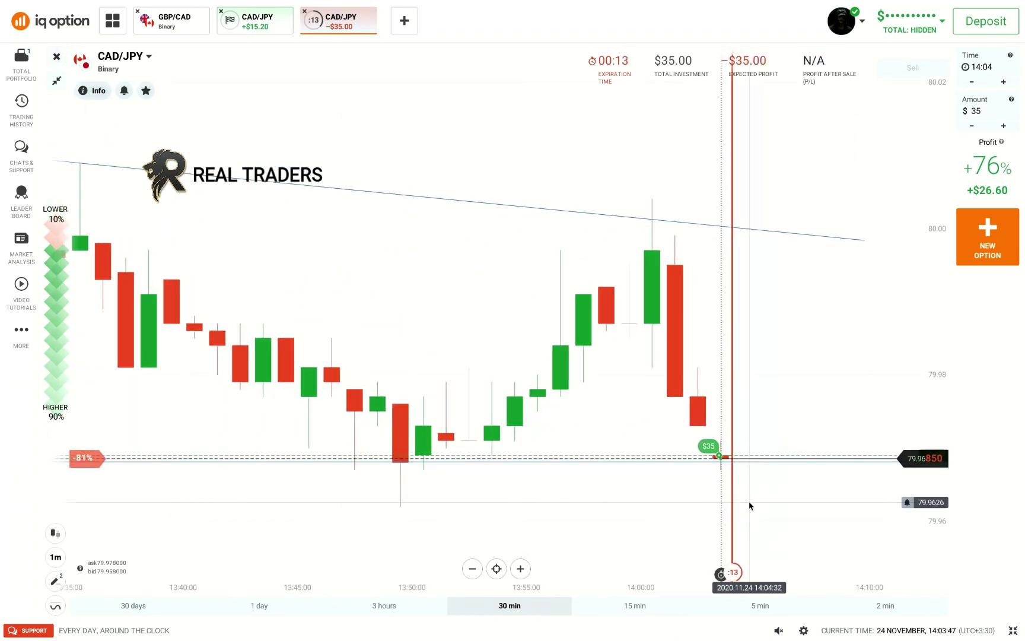
scroll(749, 505, "up", 3)
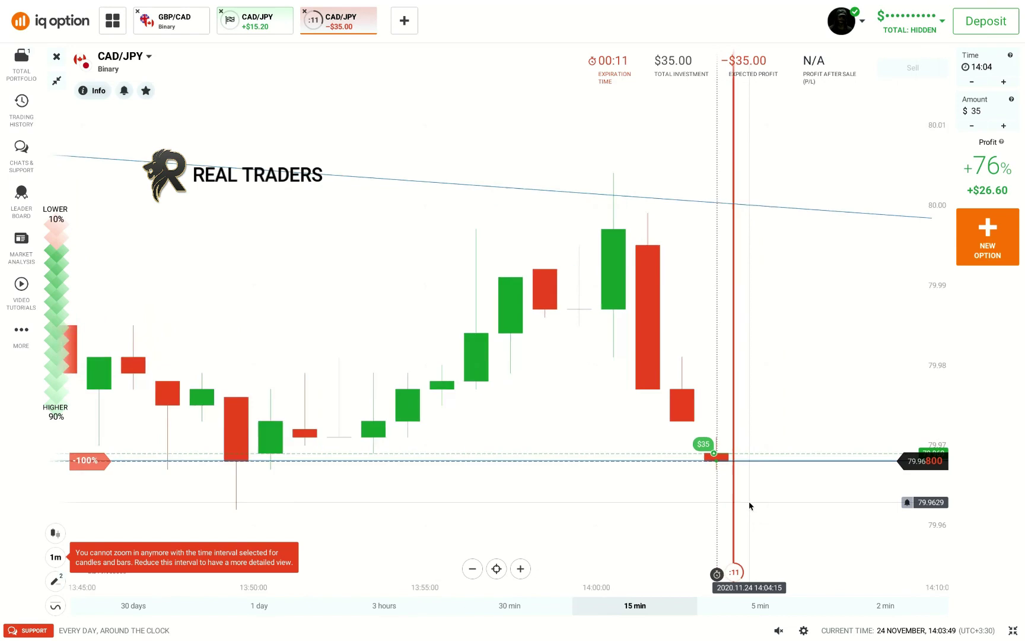
left_click_drag(749, 505, 607, 501)
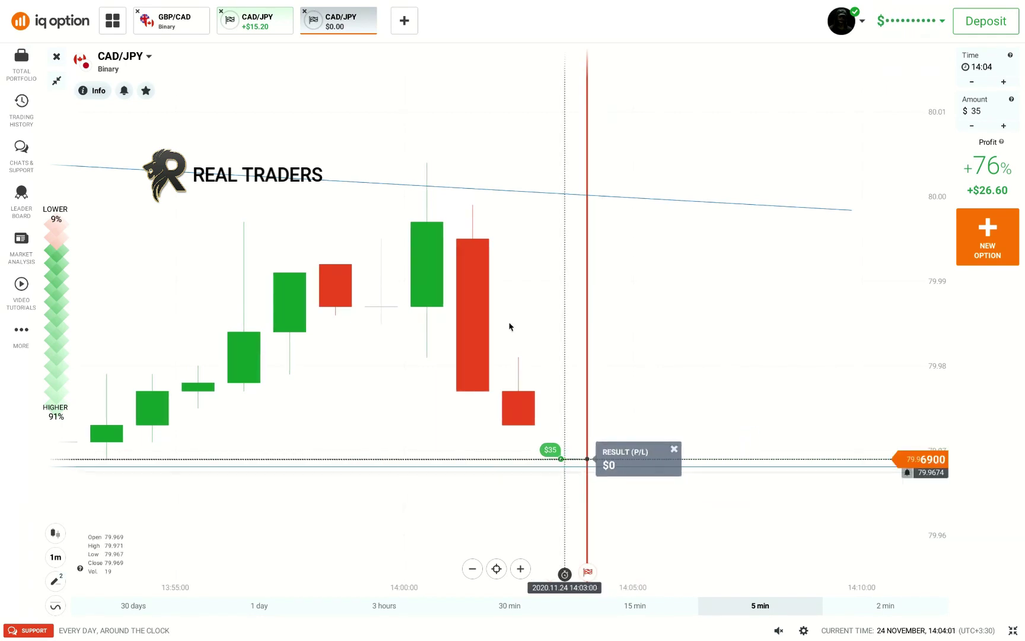
Add a new CAD/JPY binary tab, zoom out to the 30 min range, and preview a LOWER trade
left_click(404, 20)
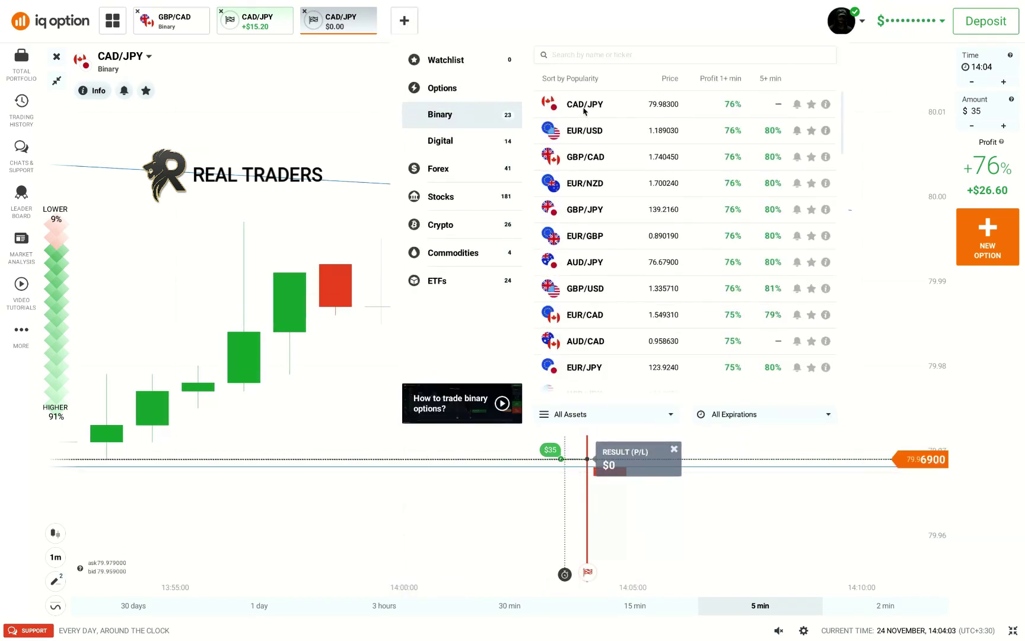
left_click(584, 106)
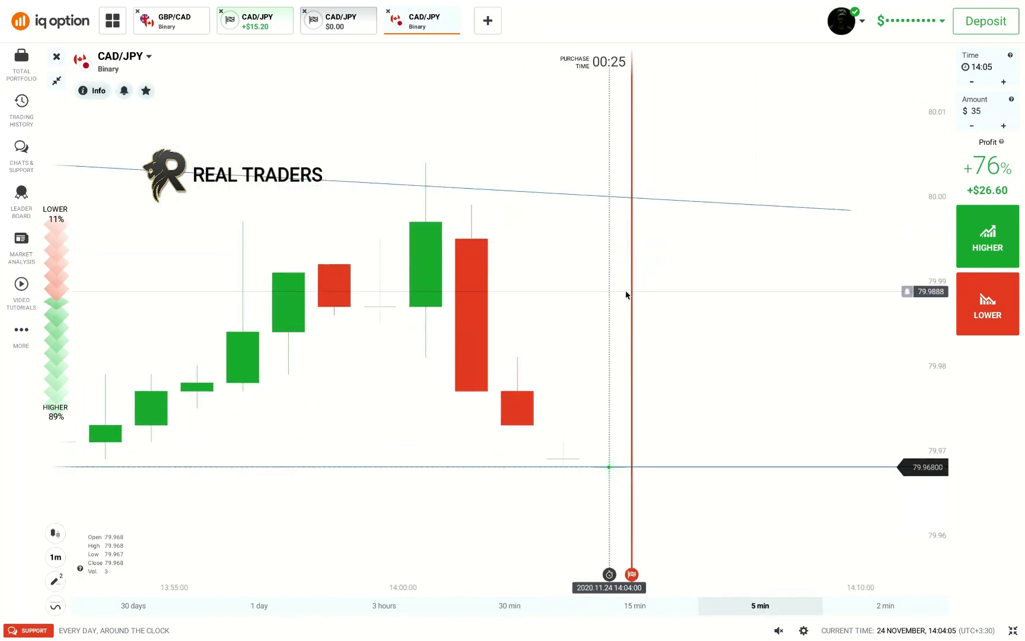
scroll(626, 295, "down", 5)
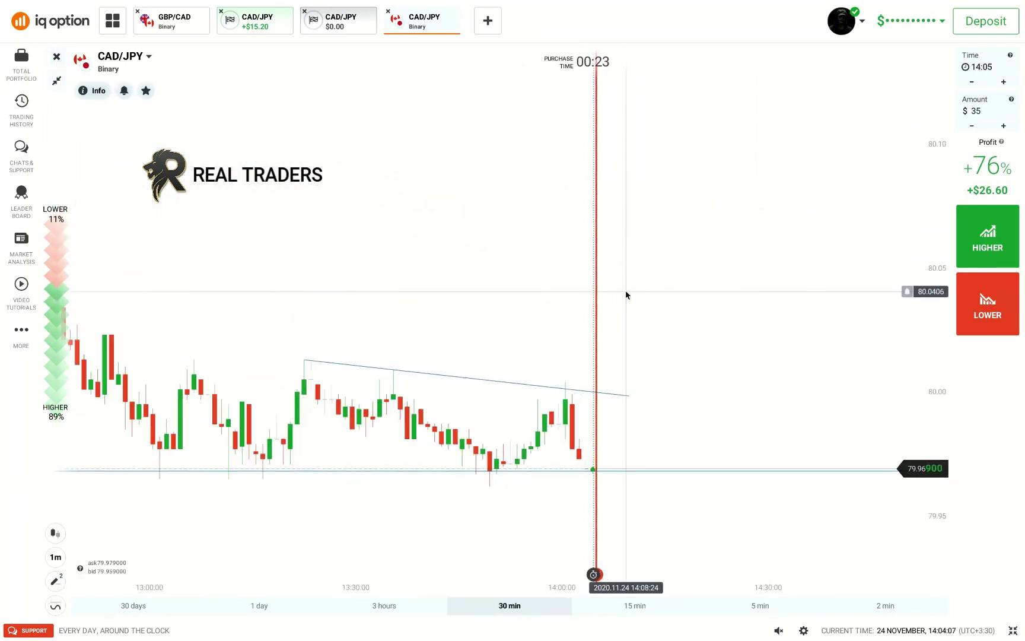
scroll(625, 295, "up", 2)
scroll(626, 295, "up", 1)
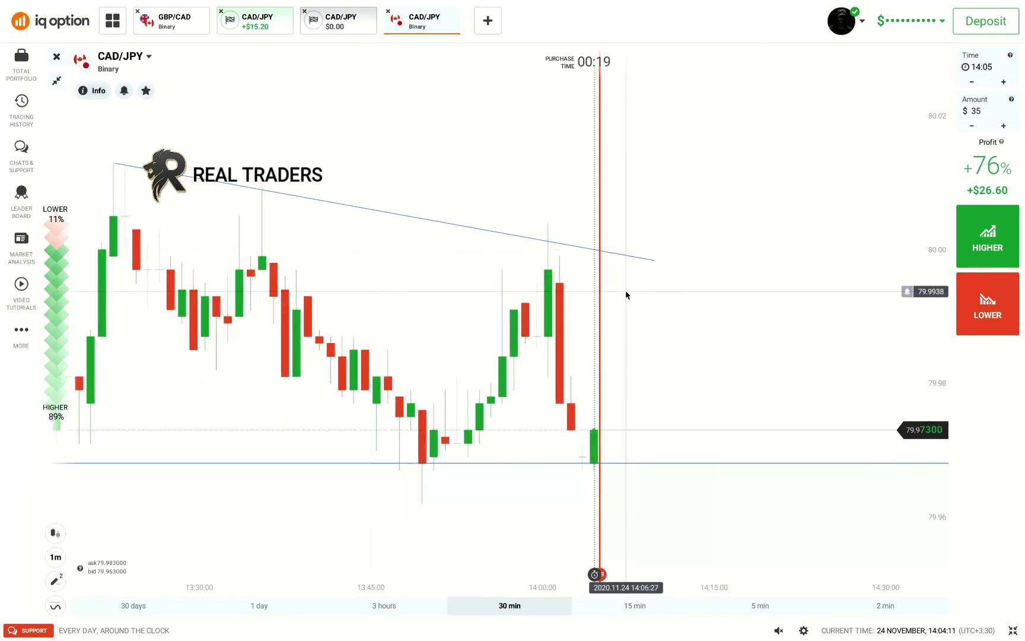
left_click(973, 315)
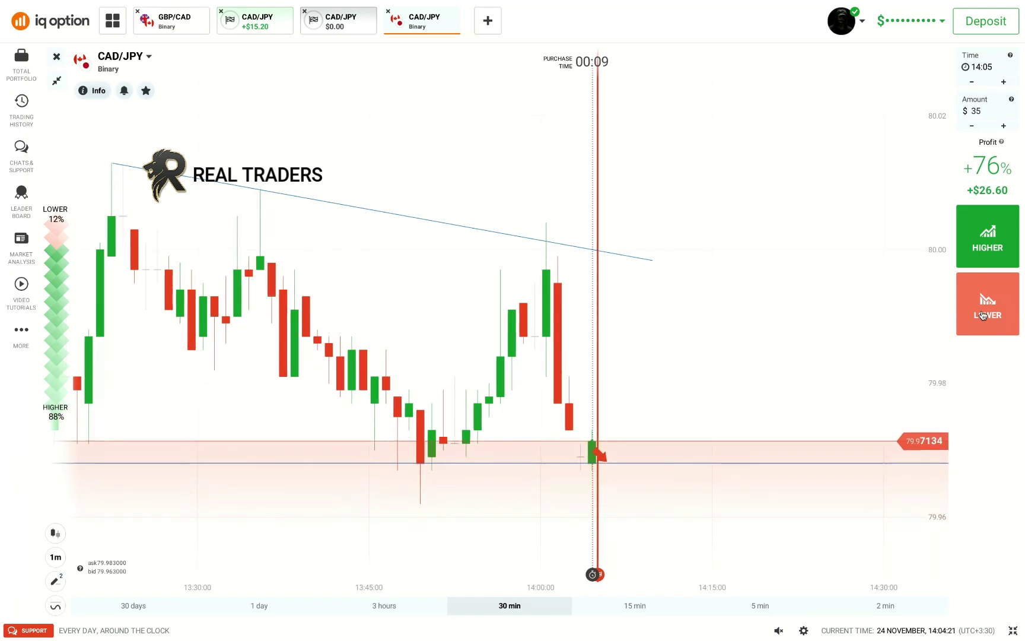
Buy a $35 LOWER option on CAD/JPY, then set up a new option with a $61 amount
left_click(975, 315)
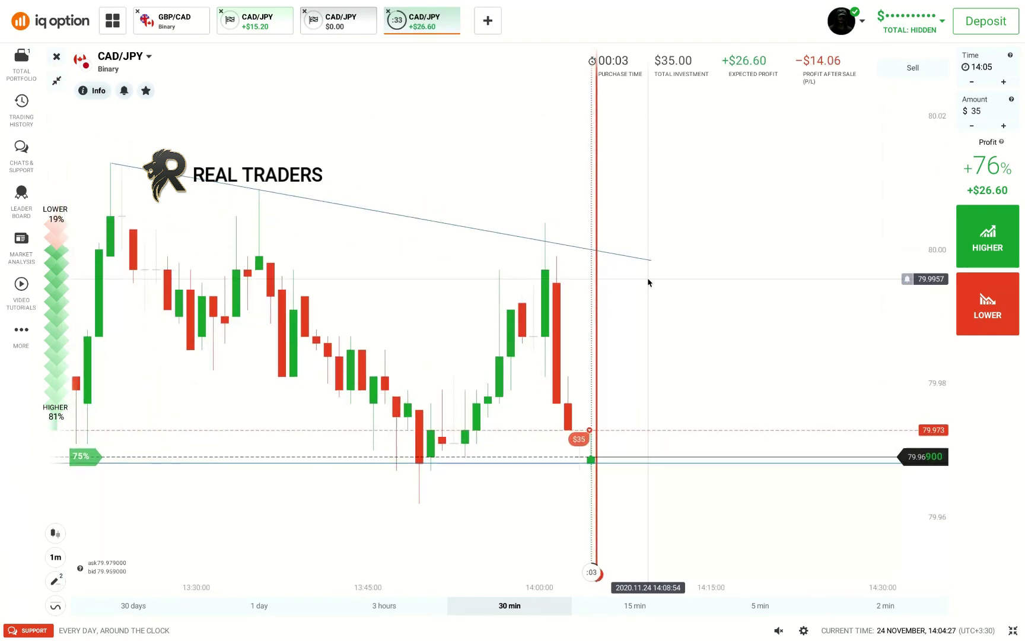
scroll(648, 283, "up", 2)
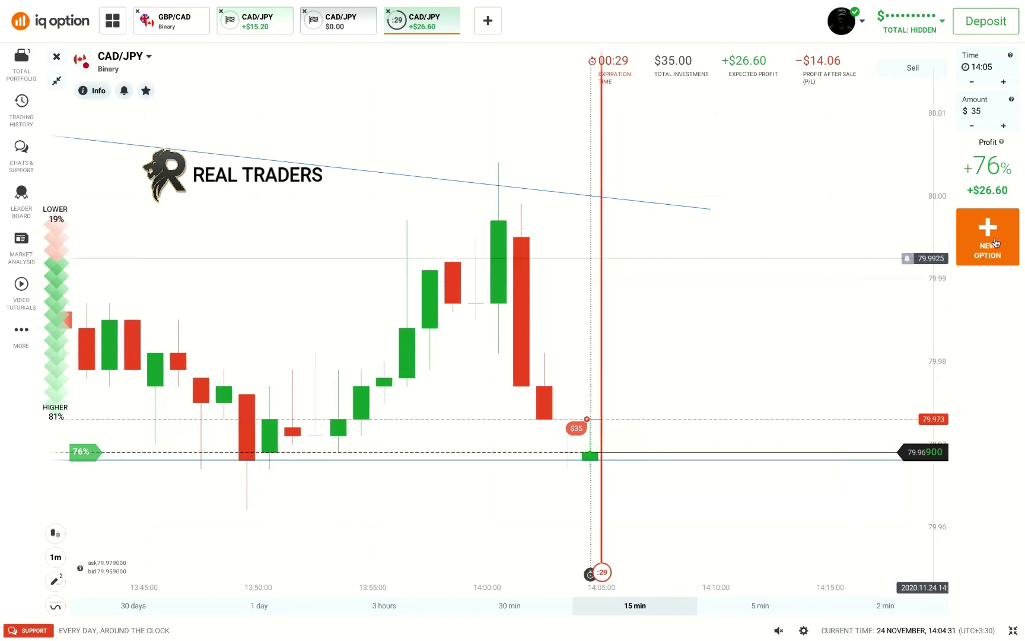
left_click(1007, 239)
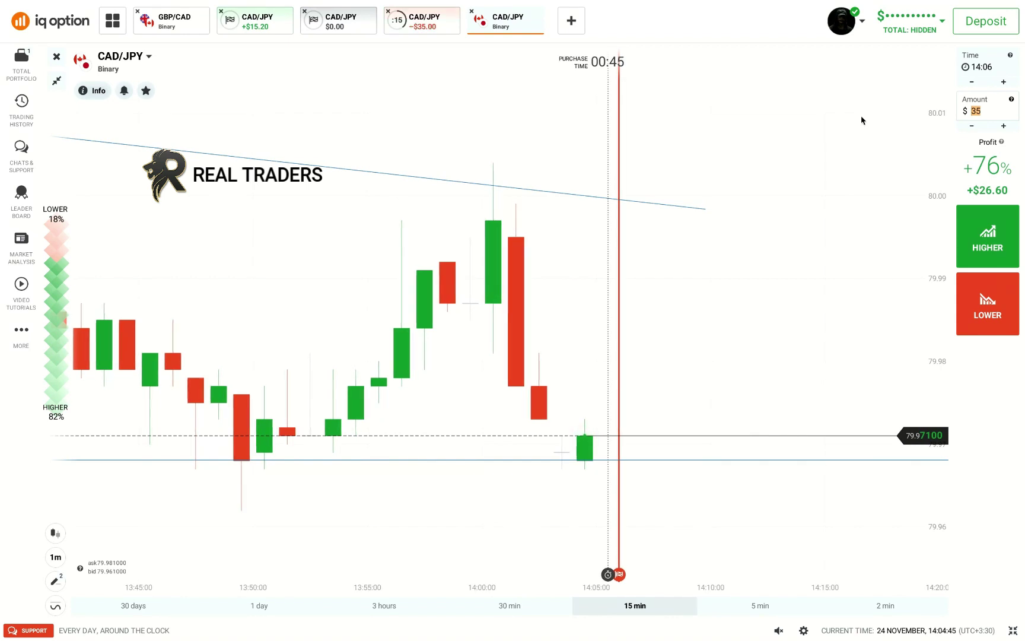
type("61")
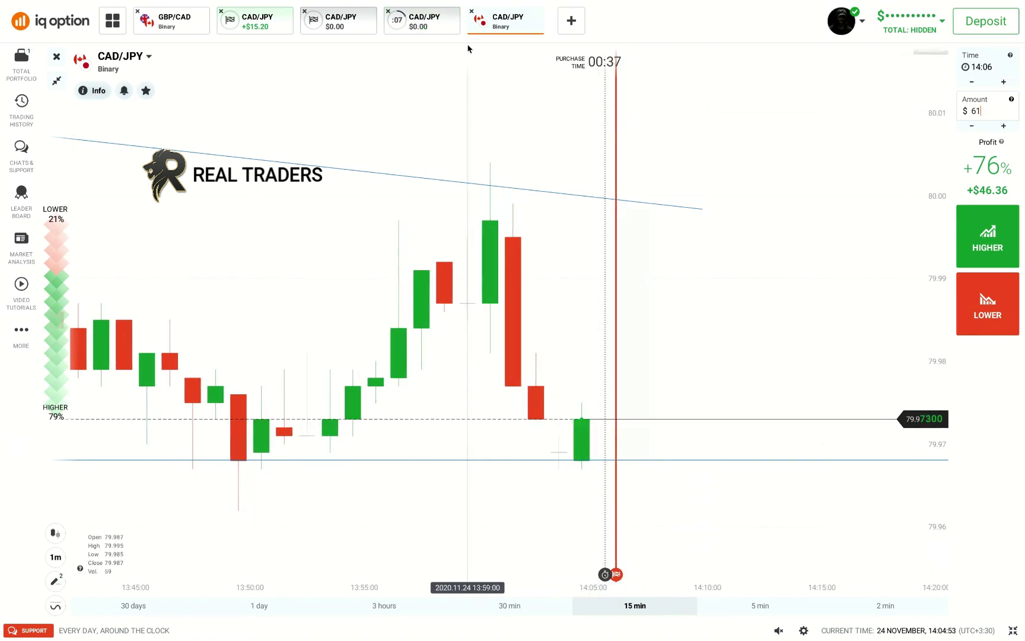
left_click(440, 29)
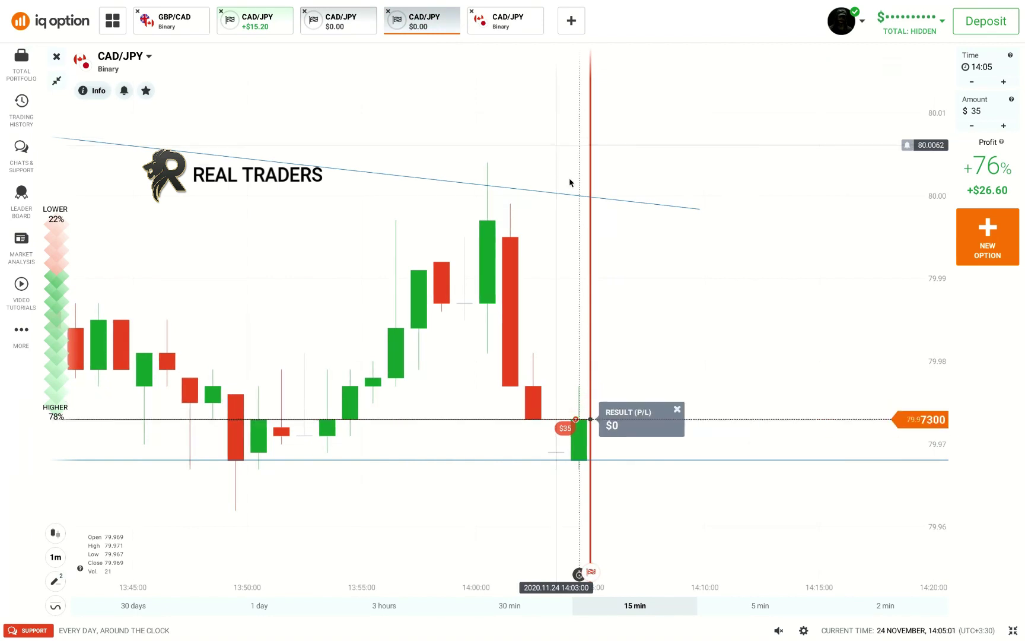
left_click(507, 26)
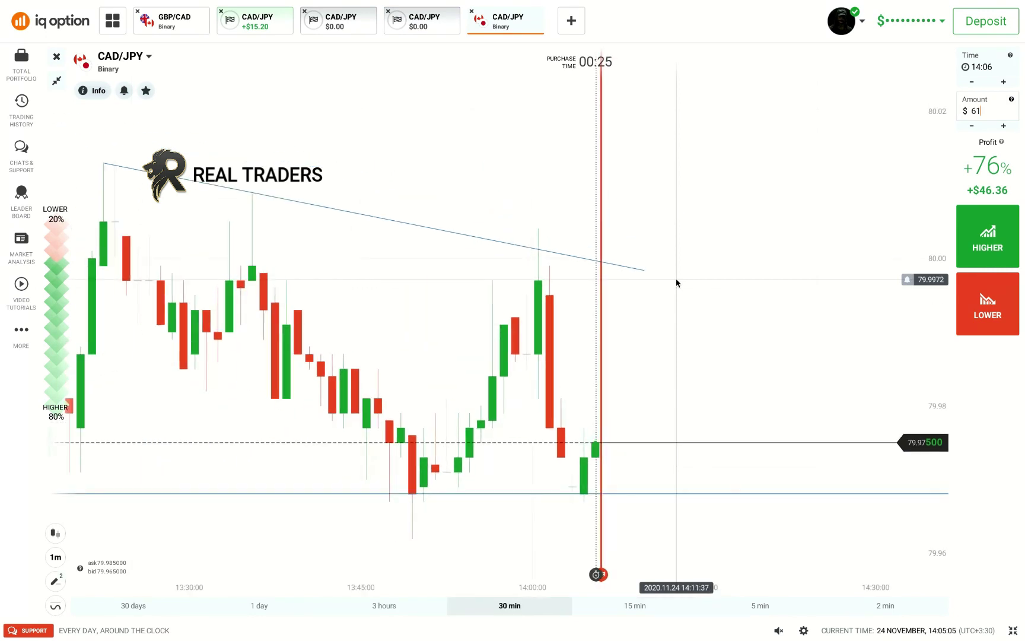
Change the pending CAD/JPY option's amount from $61 back to $35
scroll(675, 277, "down", 2)
scroll(675, 277, "up", 2)
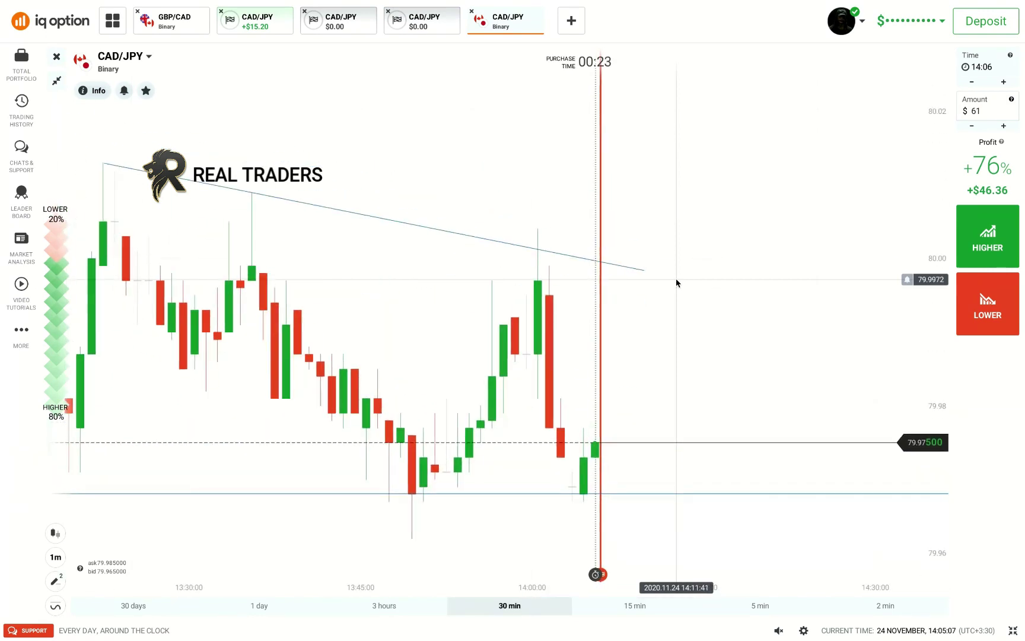
left_click(449, 33)
left_click(505, 23)
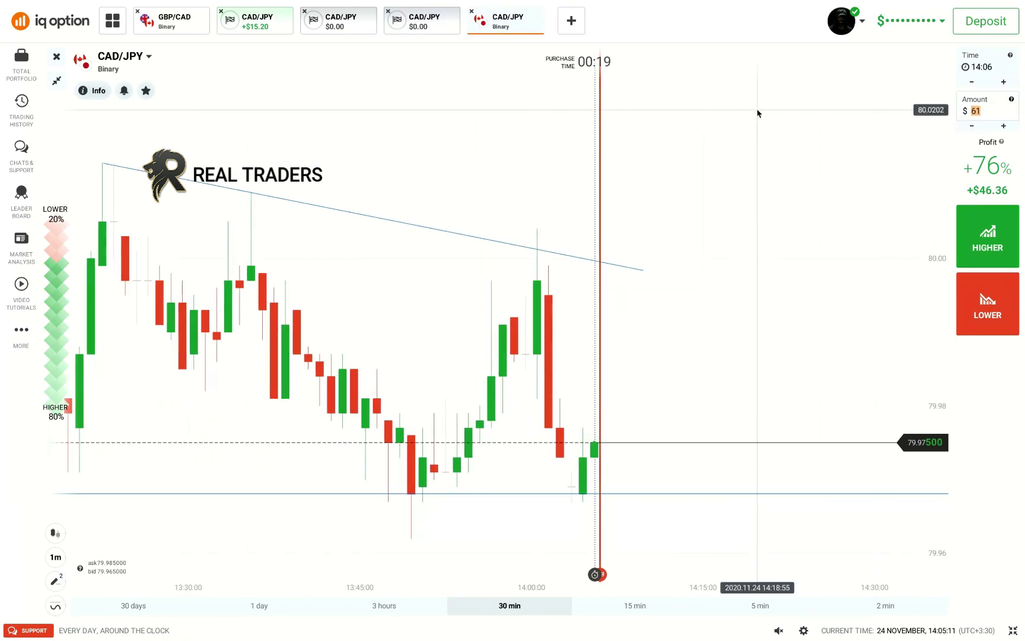
type("35")
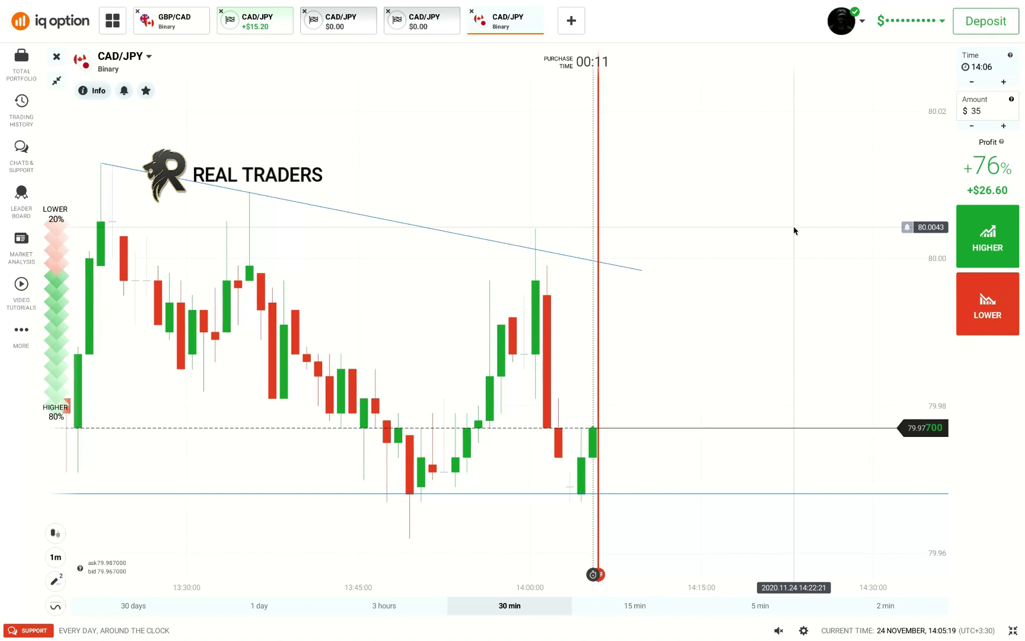
Zoom and pan the CAD/JPY chart to study the trend line against recent candles
scroll(676, 297, "down", 2)
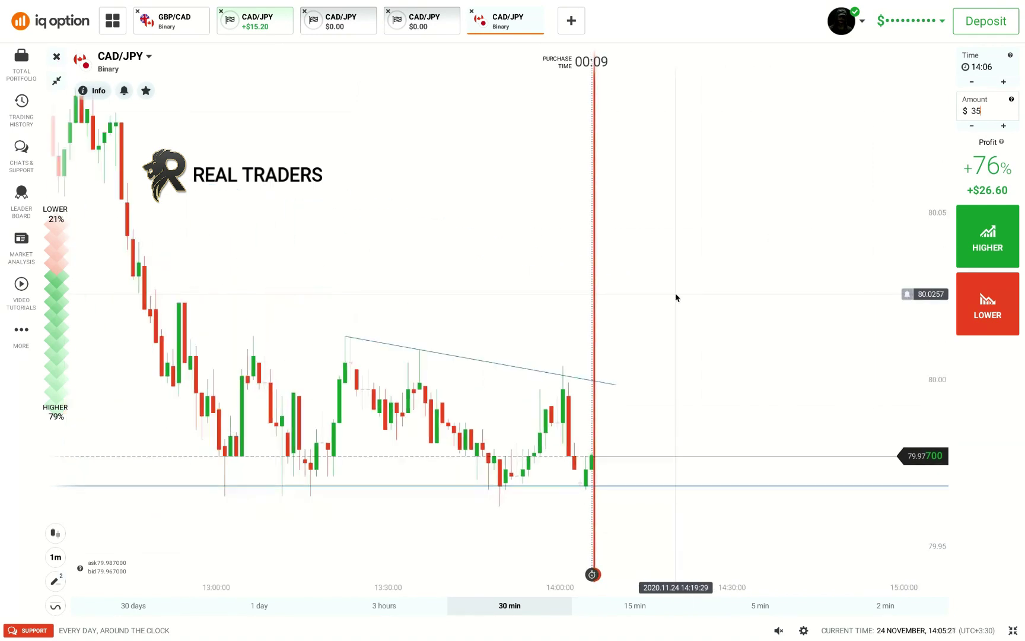
scroll(675, 297, "up", 2)
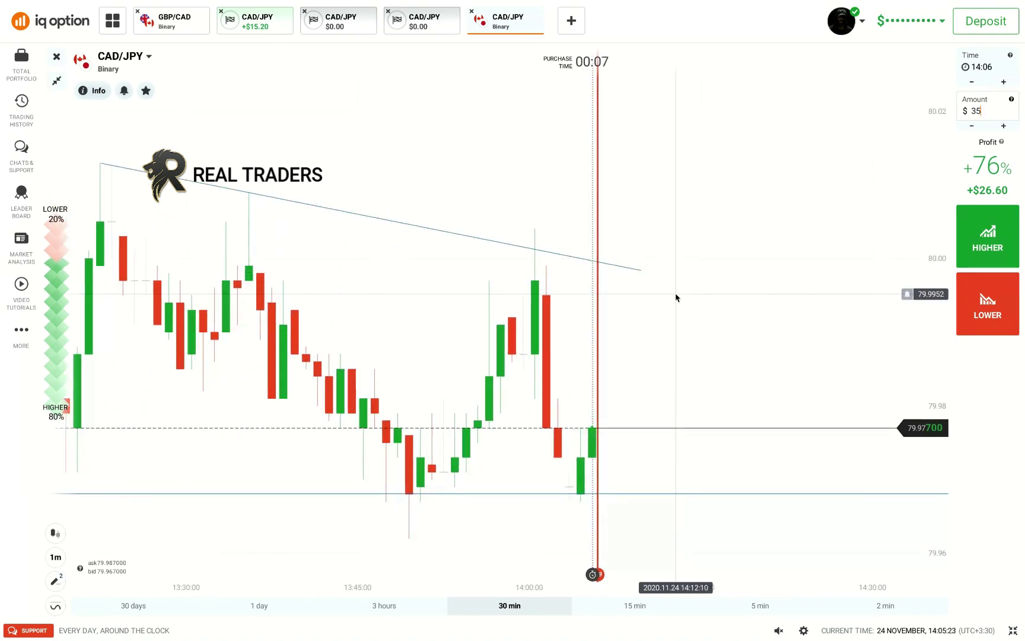
scroll(676, 297, "up", 1)
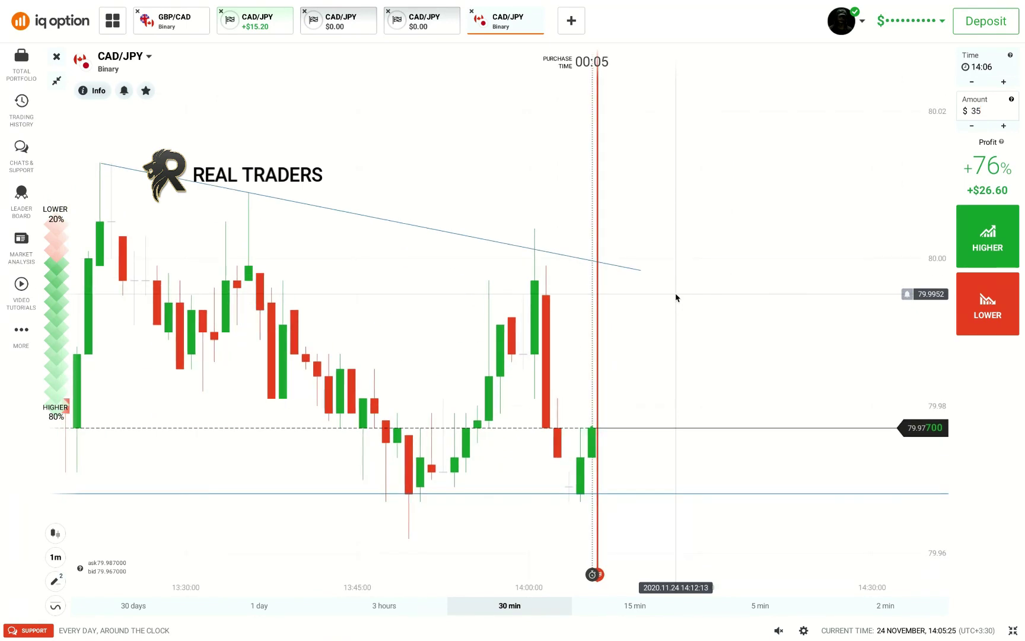
scroll(676, 297, "down", 3)
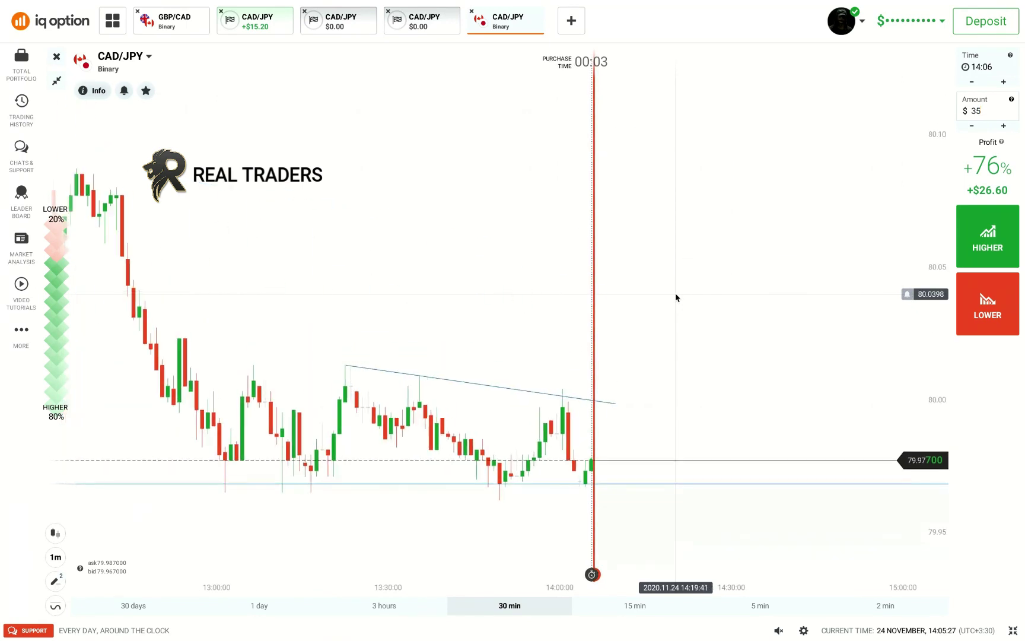
scroll(675, 297, "up", 3)
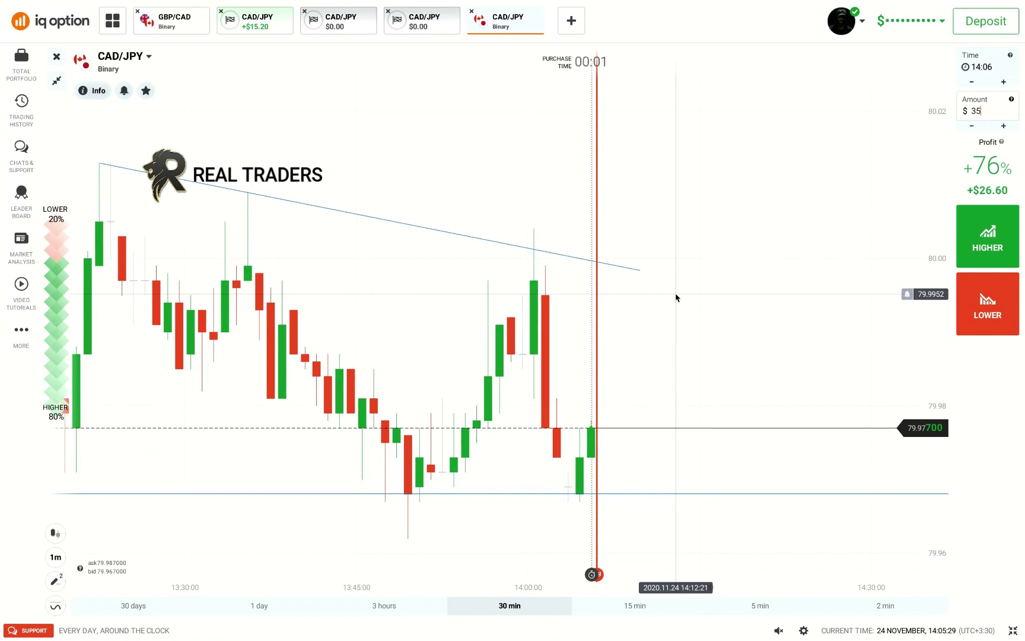
left_click_drag(387, 337, 586, 337)
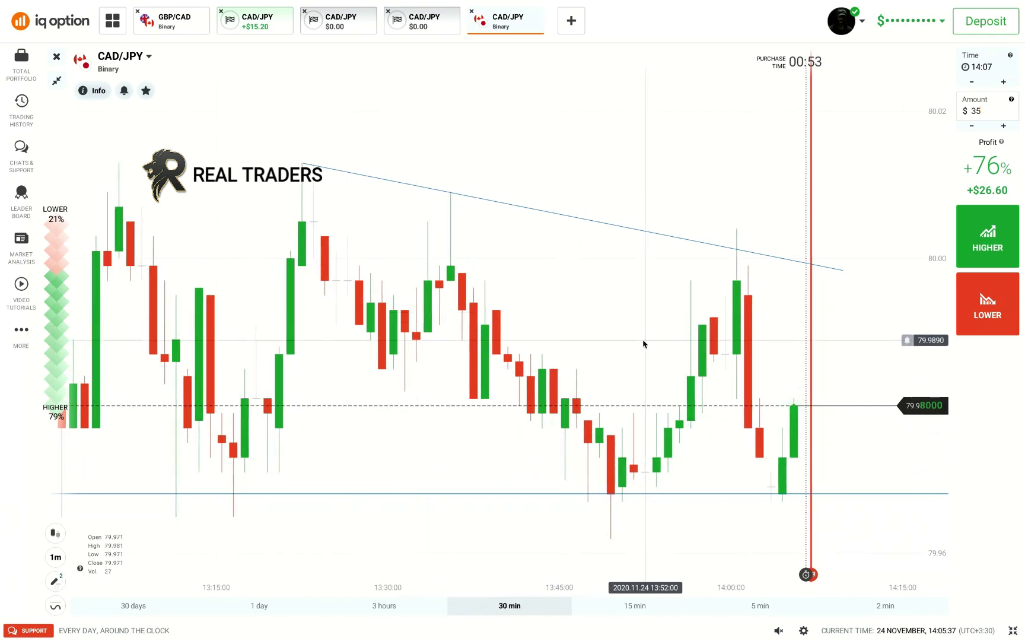
left_click_drag(643, 343, 554, 342)
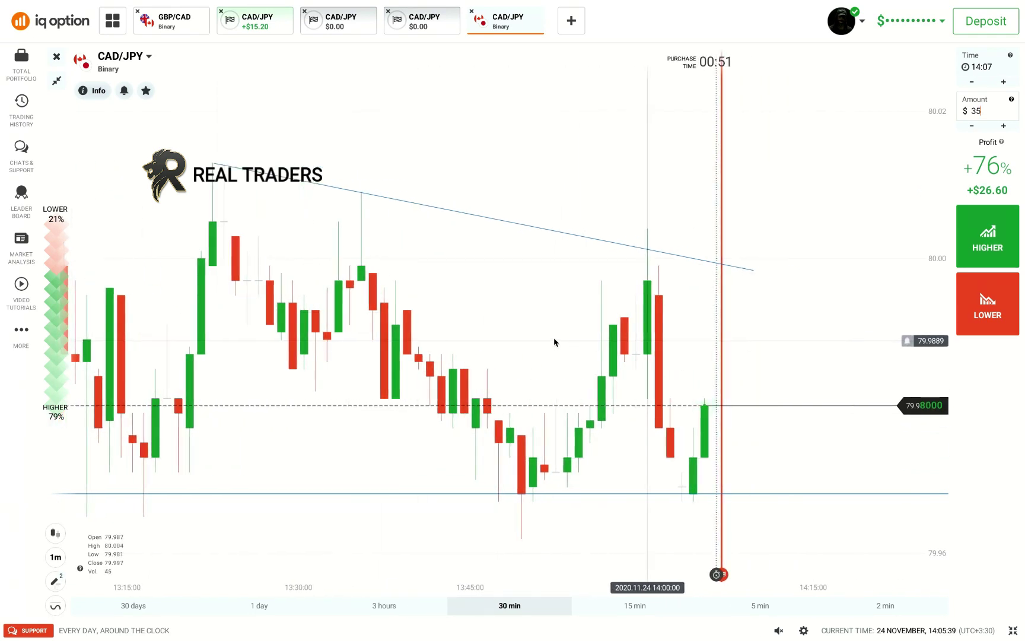
left_click(266, 24)
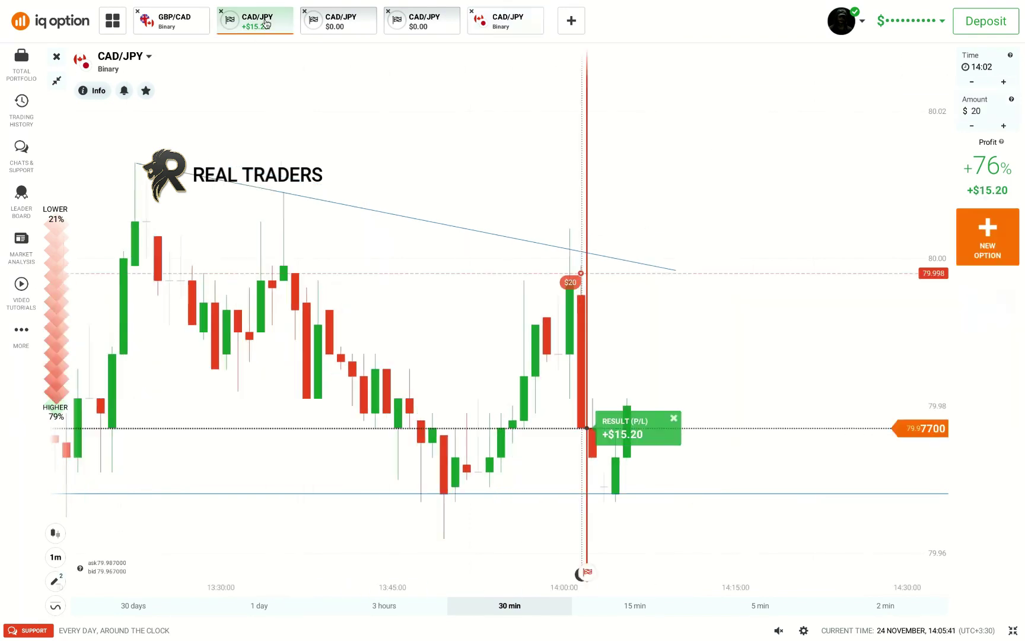
left_click(349, 32)
left_click(446, 8)
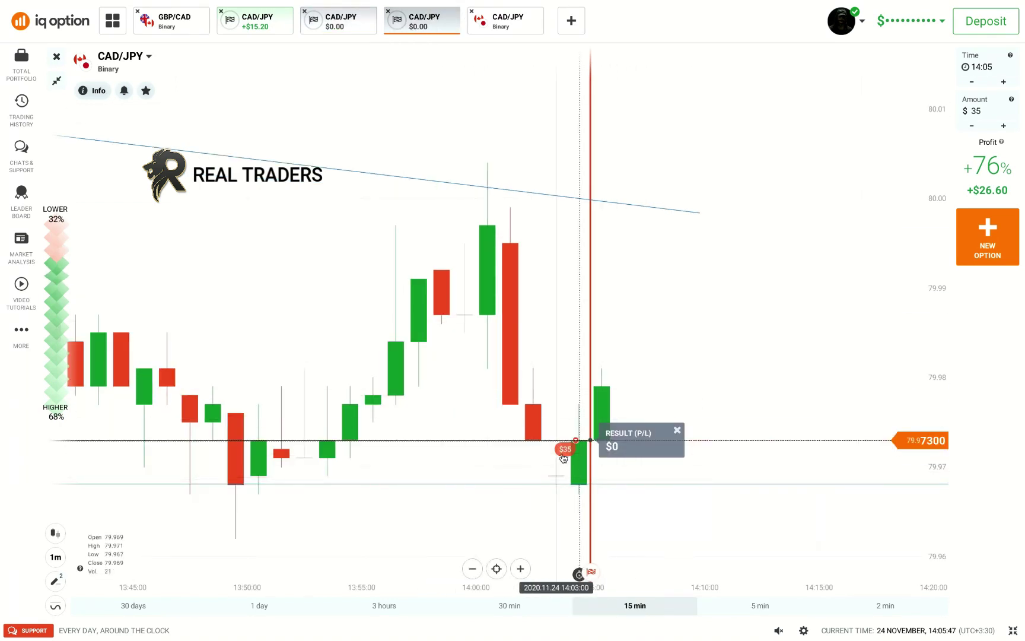
left_click(511, 28)
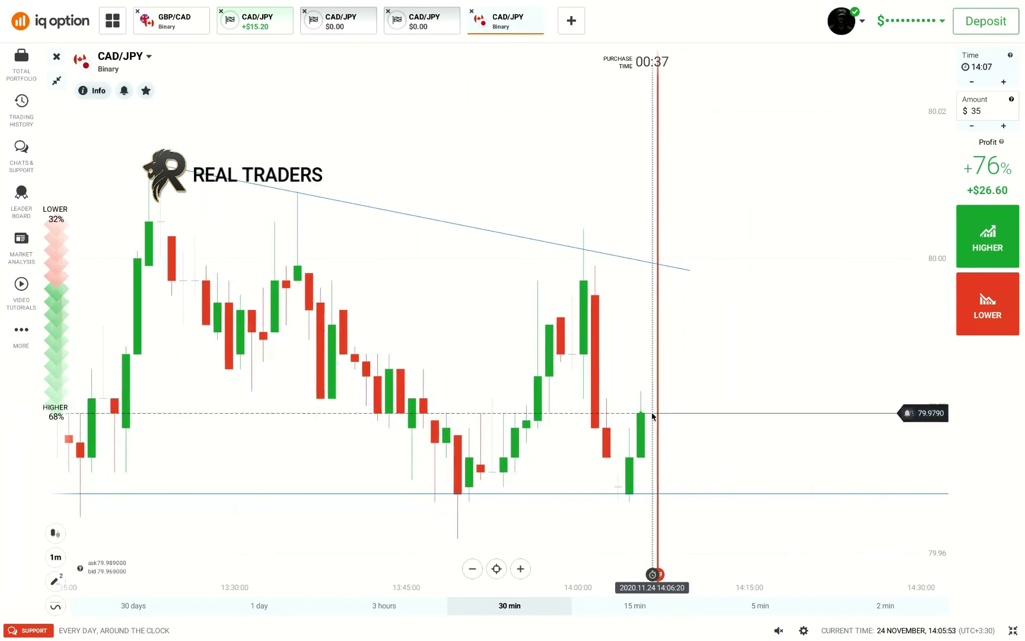
scroll(652, 416, "down", 3)
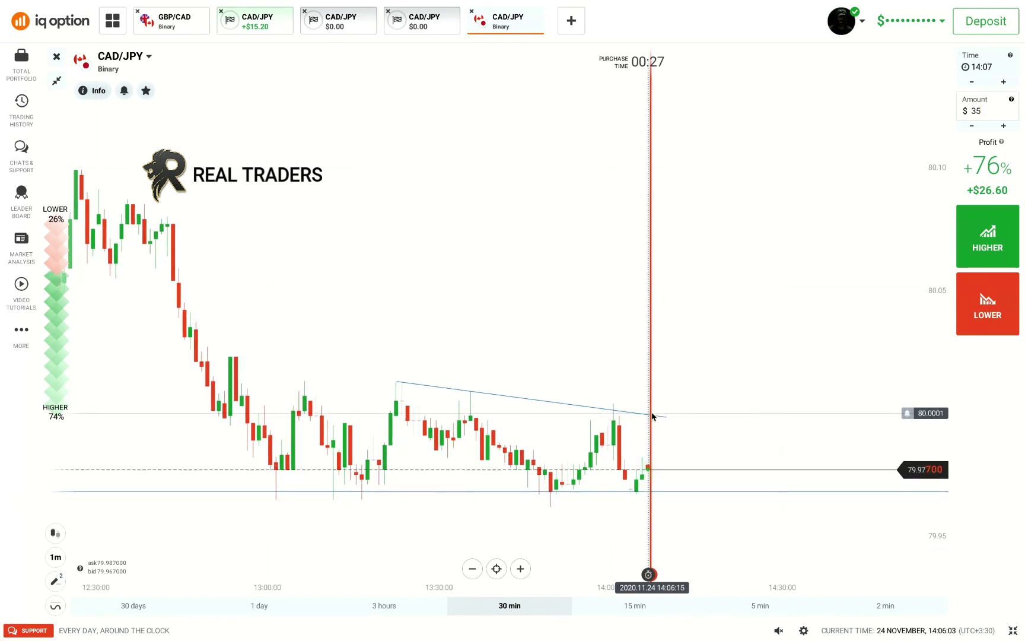
scroll(652, 416, "up", 5)
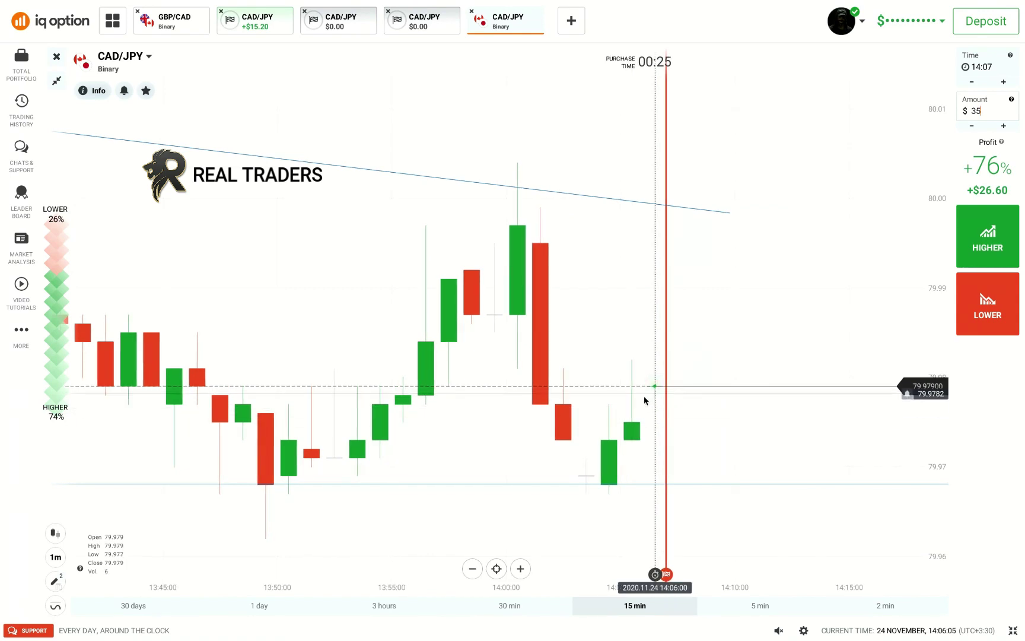
Add a new EUR/USD binary tab and zoom to show its 30 min price history
left_click(571, 21)
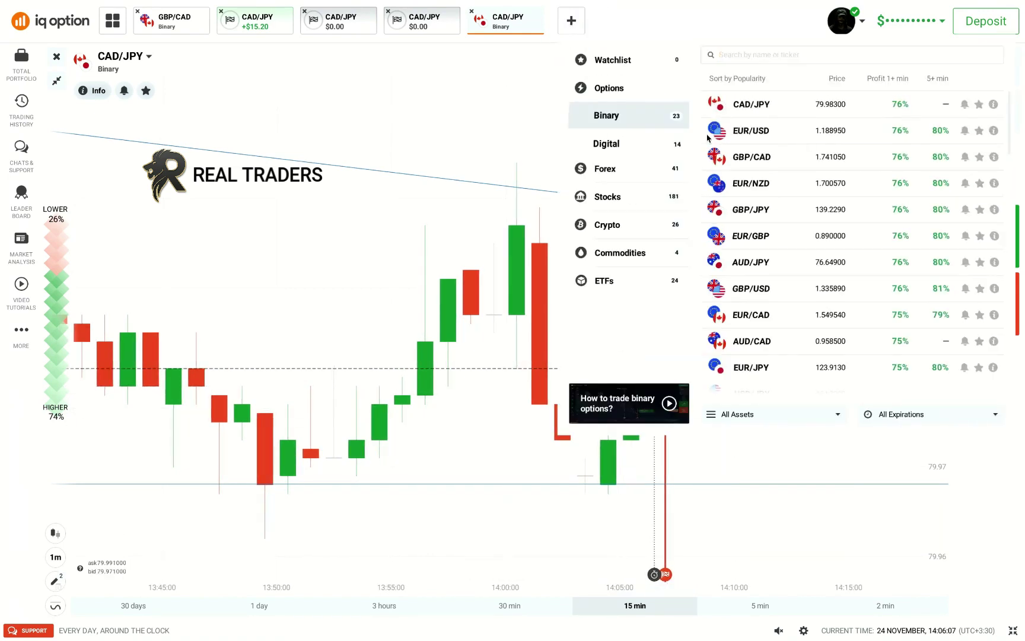
left_click(741, 136)
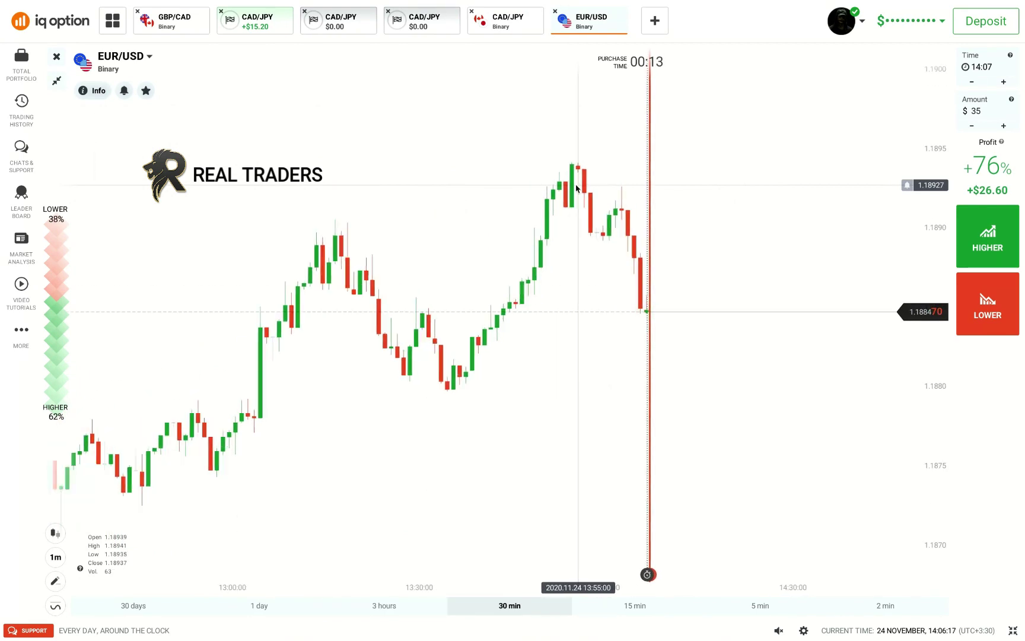
scroll(576, 189, "down", 3)
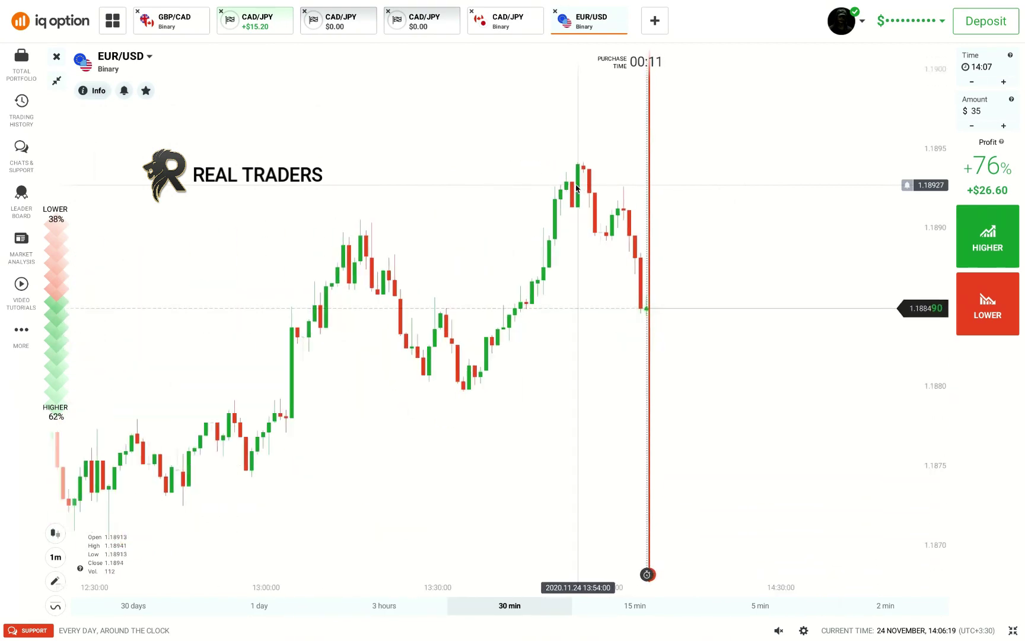
scroll(576, 188, "up", 3)
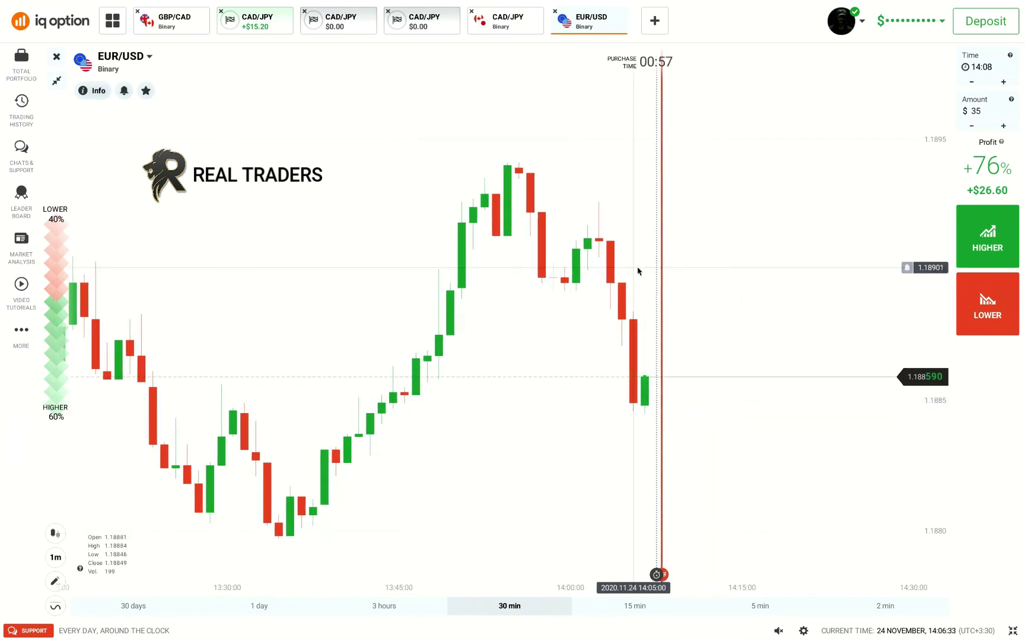
Switch to CAD/JPY, pan through recent candles, and buy a $35 LOWER option at 79.983
left_click(510, 26)
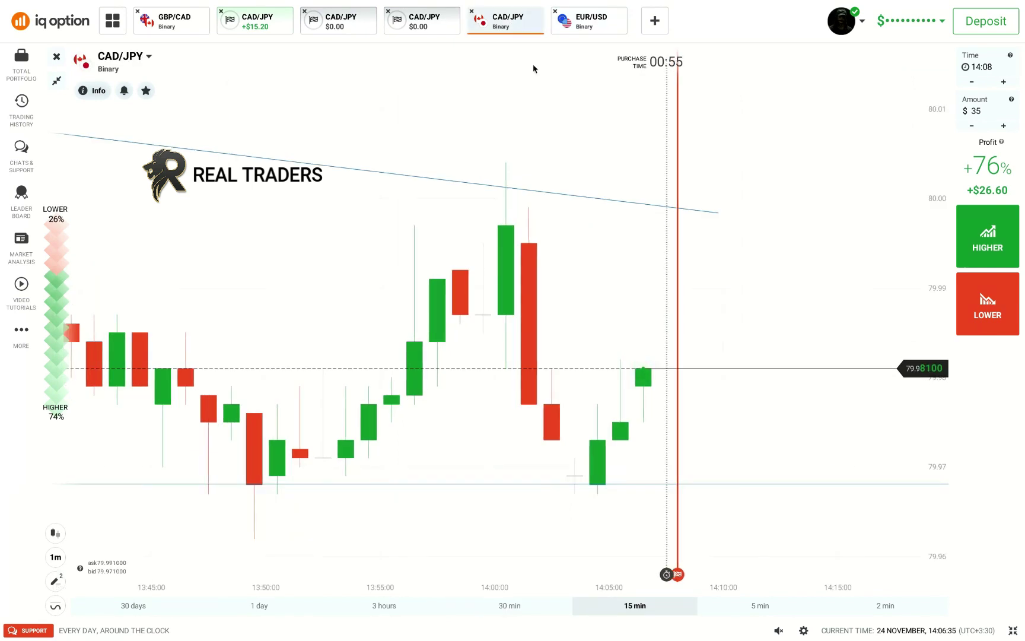
scroll(606, 276, "down", 5)
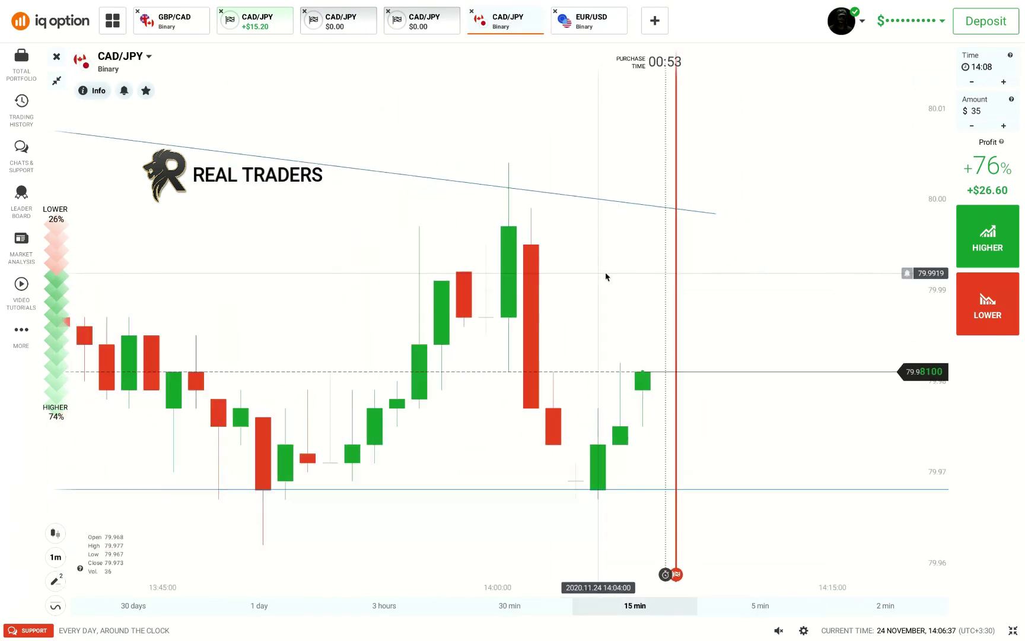
scroll(607, 277, "up", 2)
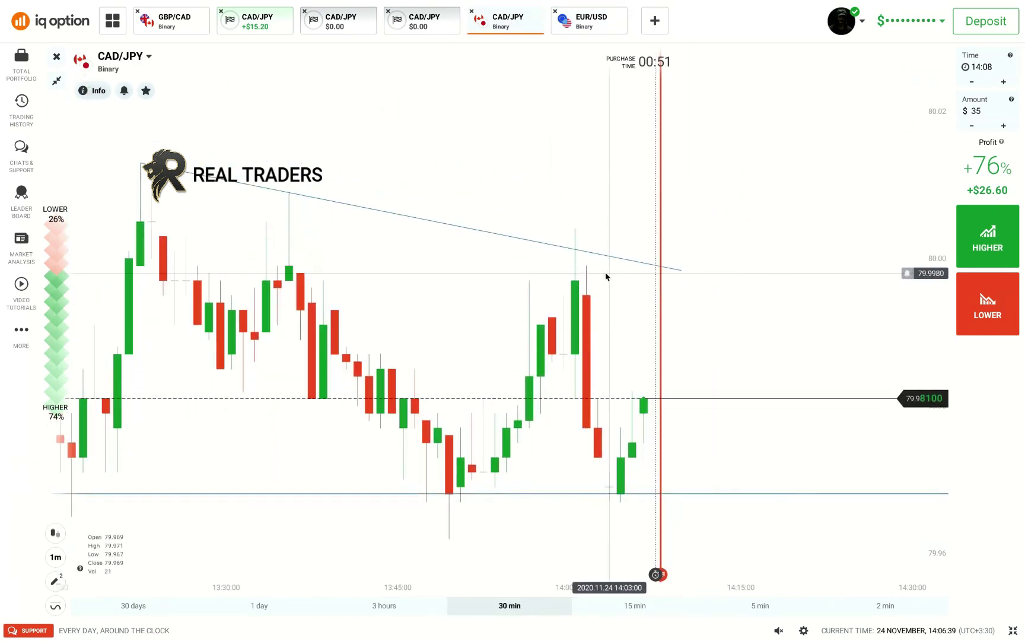
left_click_drag(606, 277, 737, 247)
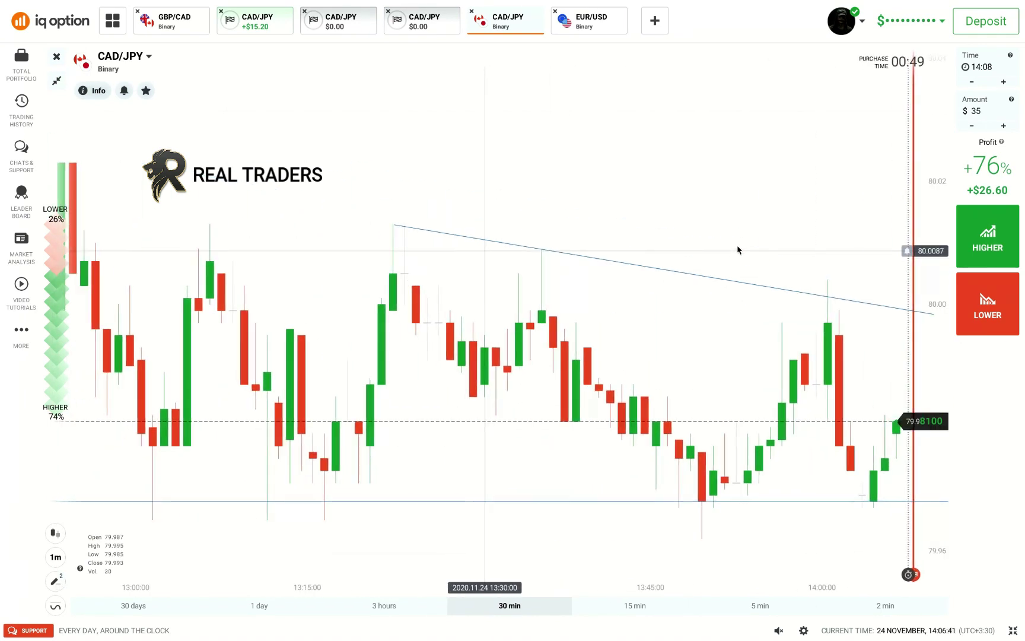
left_click_drag(674, 339, 577, 339)
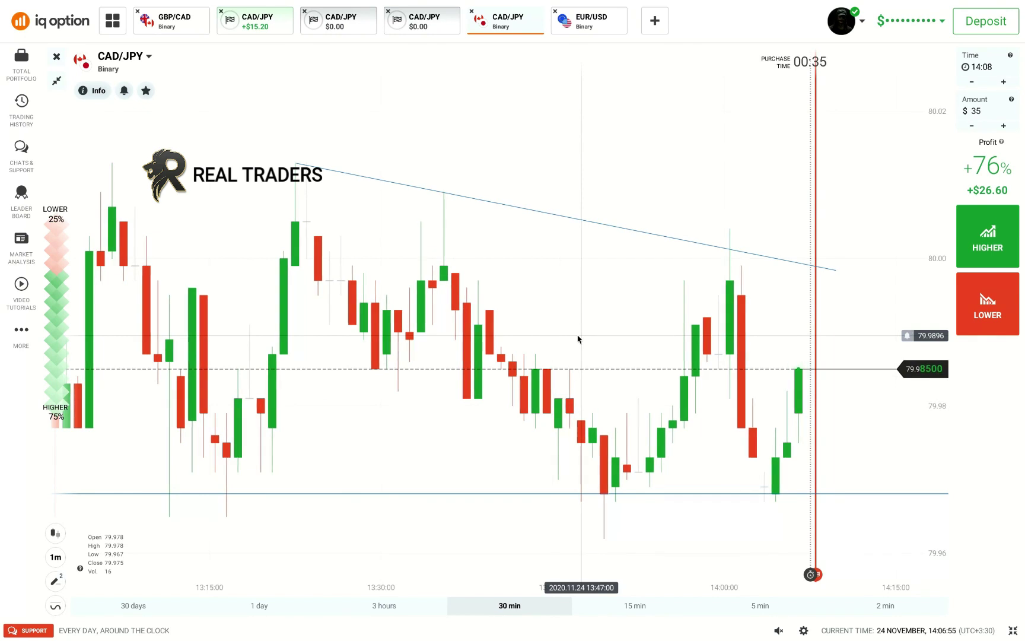
left_click_drag(577, 338, 723, 343)
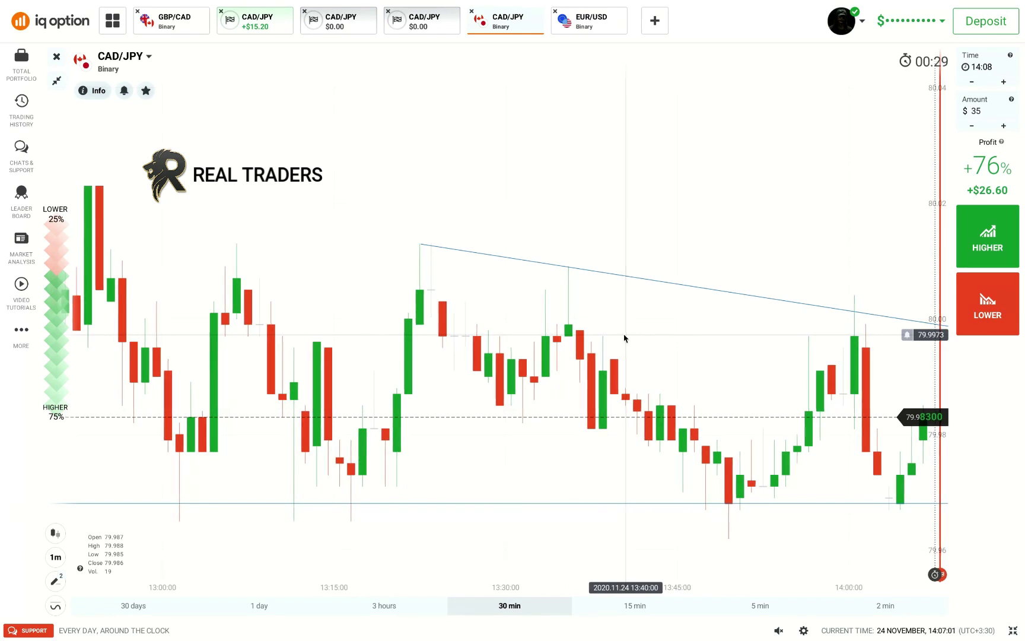
left_click(995, 316)
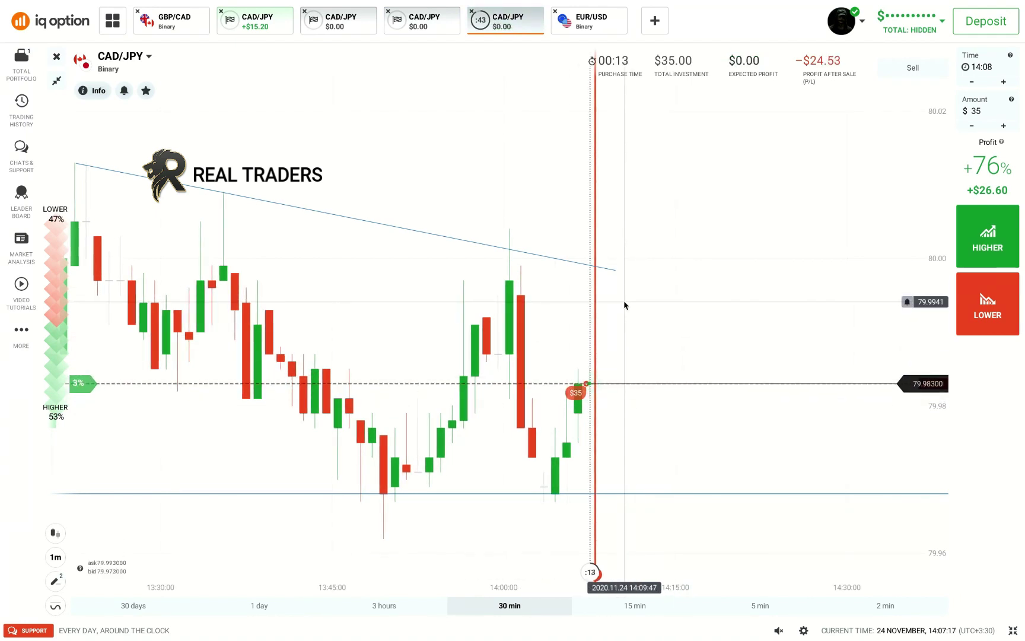
Zoom the CAD/JPY chart to the 15-minute range while the $35 LOWER trade expires
scroll(624, 301, "up", 3)
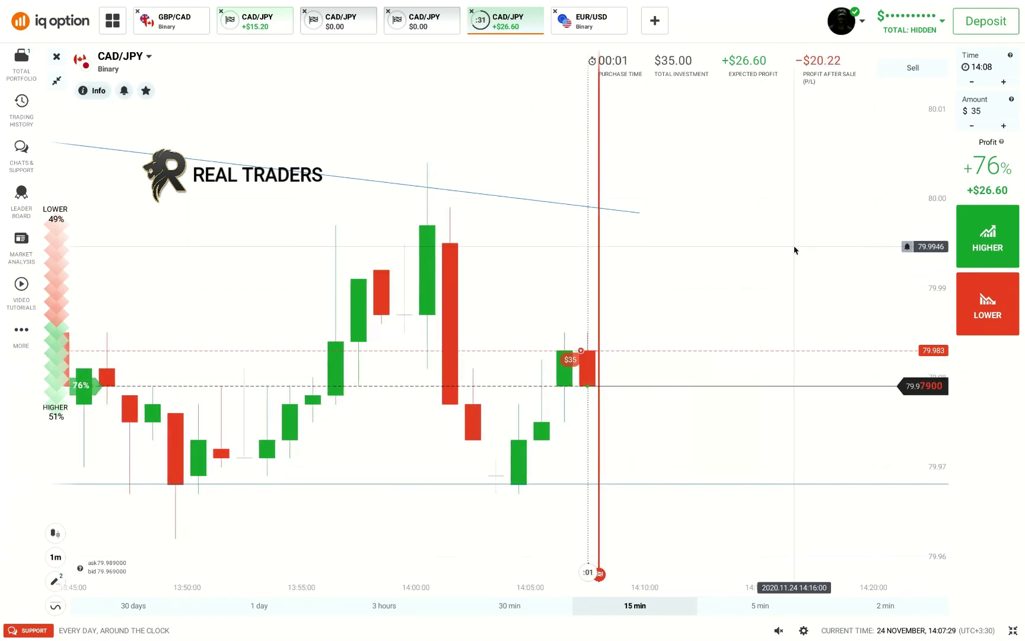
Open a fresh CAD/JPY chart tab and move it ahead of EUR/USD
left_click(973, 243)
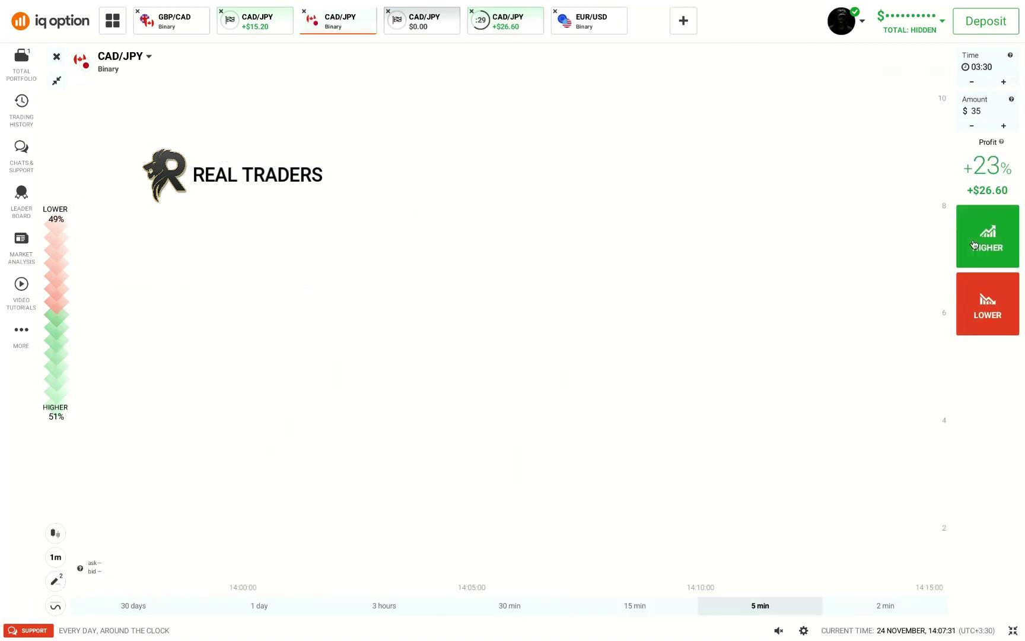
left_click(973, 244)
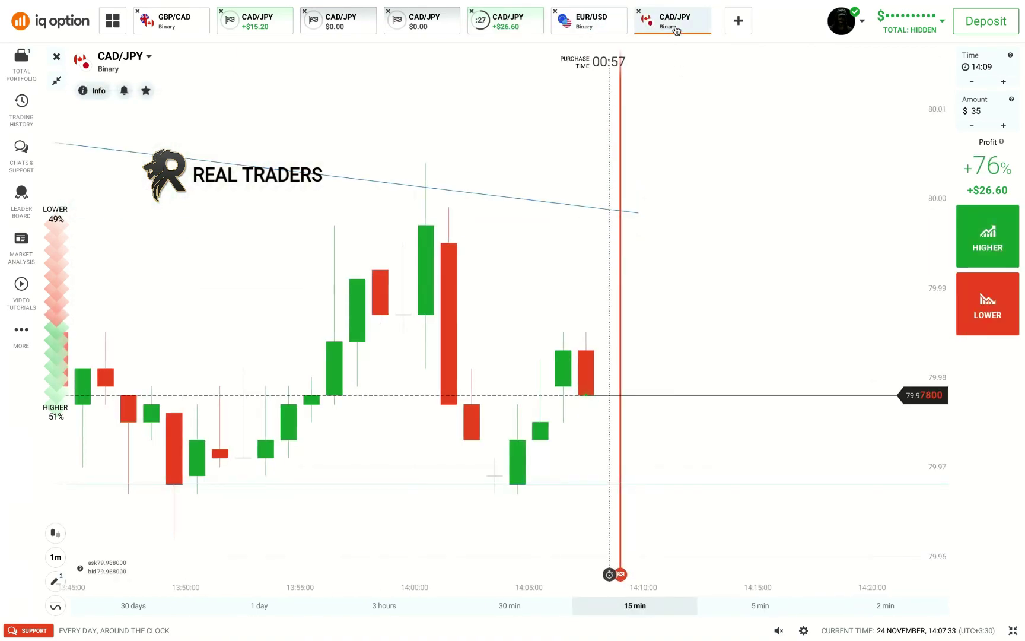
left_click_drag(676, 31, 612, 33)
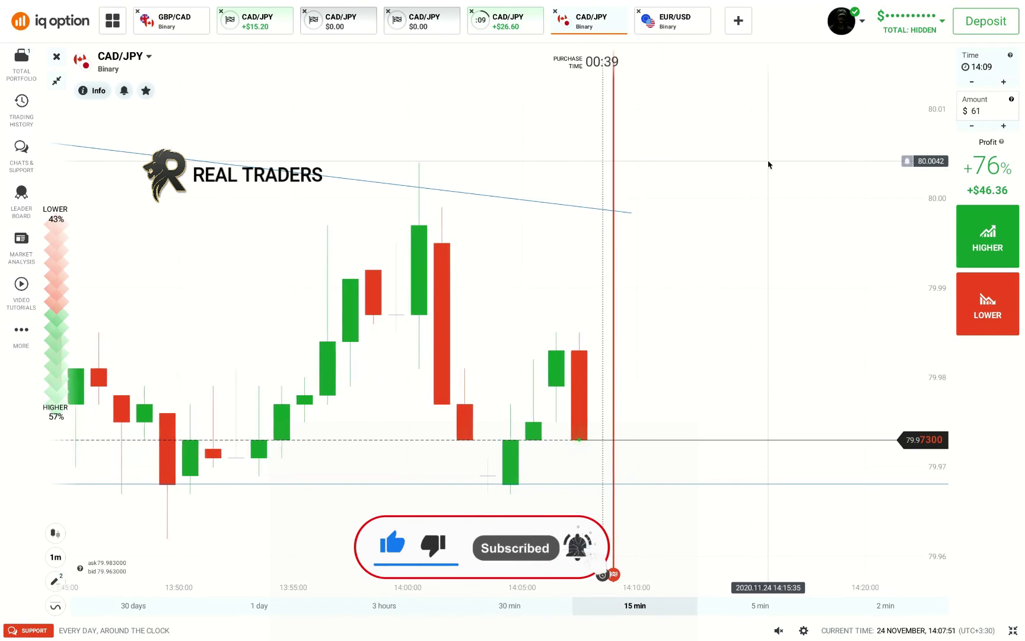
Dismiss the CAD/JPY profit notification and pan through earlier and recent price history
scroll(768, 164, "down", 2)
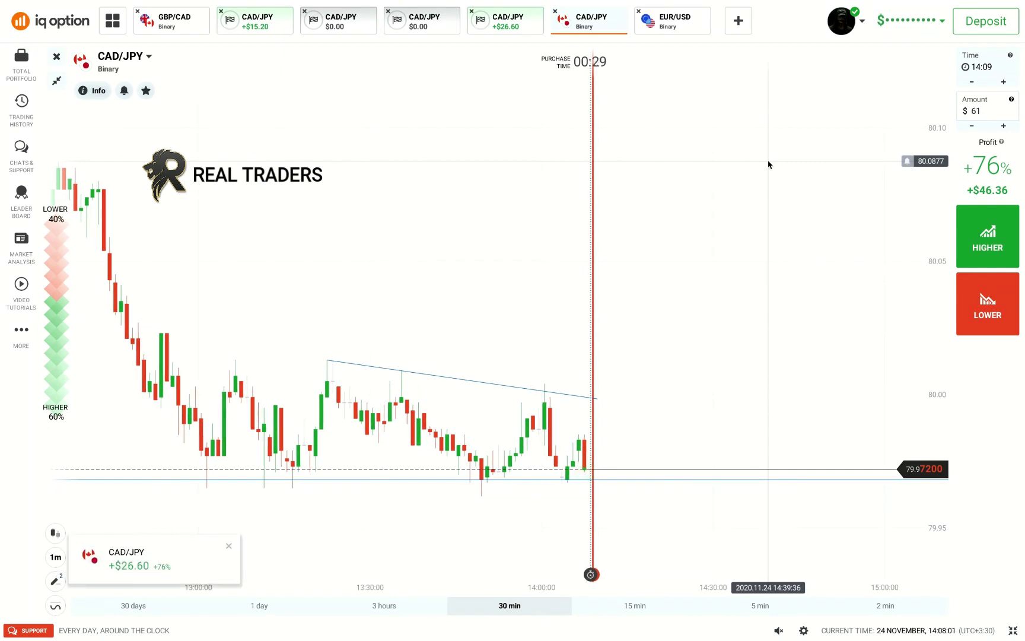
left_click(229, 546)
left_click_drag(207, 469, 771, 348)
left_click_drag(178, 409, 374, 409)
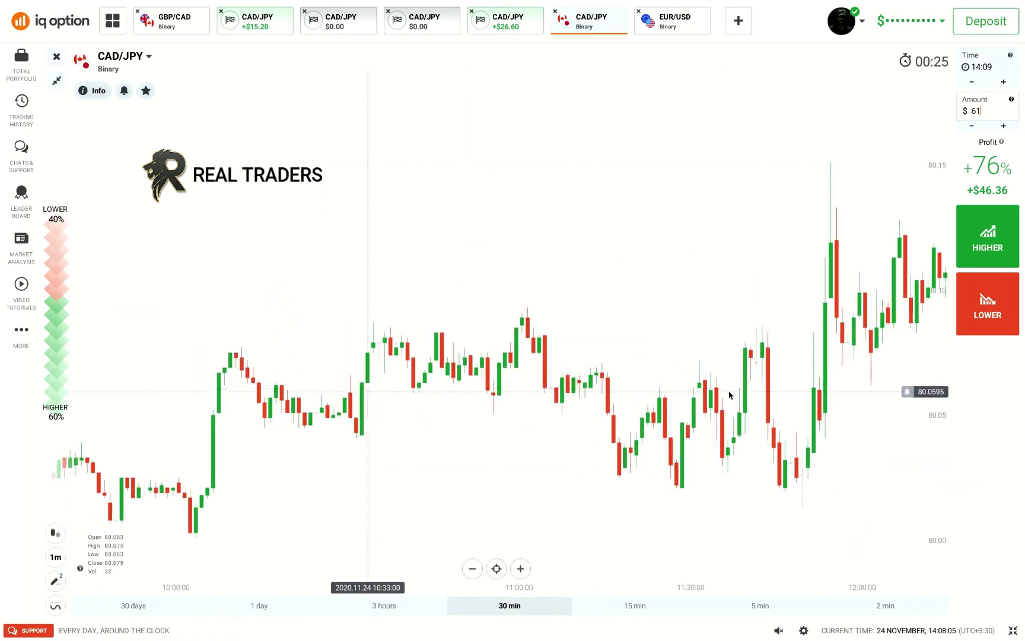
left_click_drag(291, 403, 636, 399)
left_click_drag(256, 423, 2, 450)
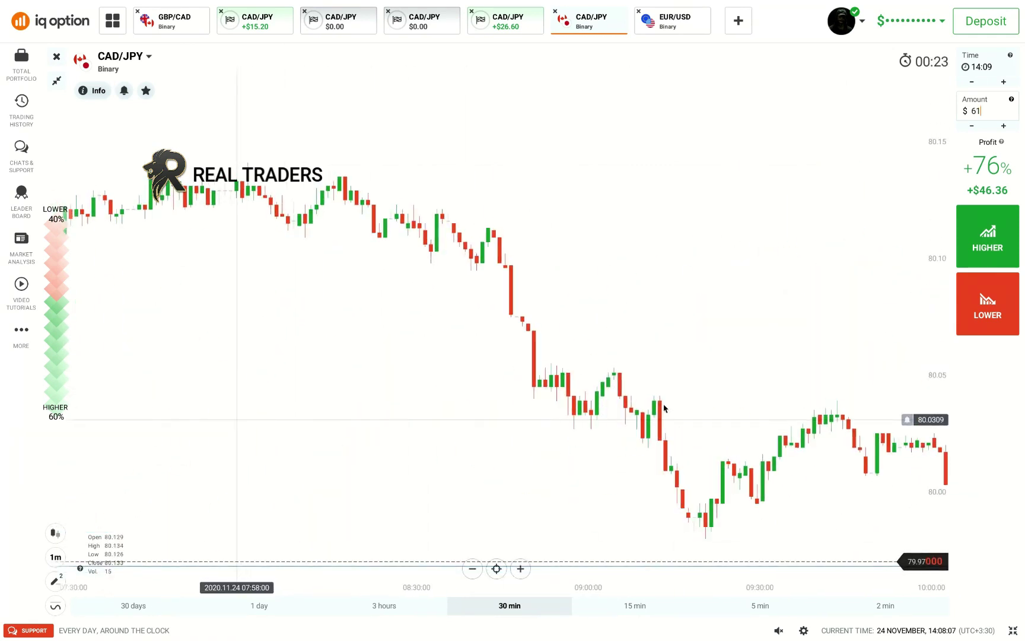
left_click_drag(489, 408, 1, 414)
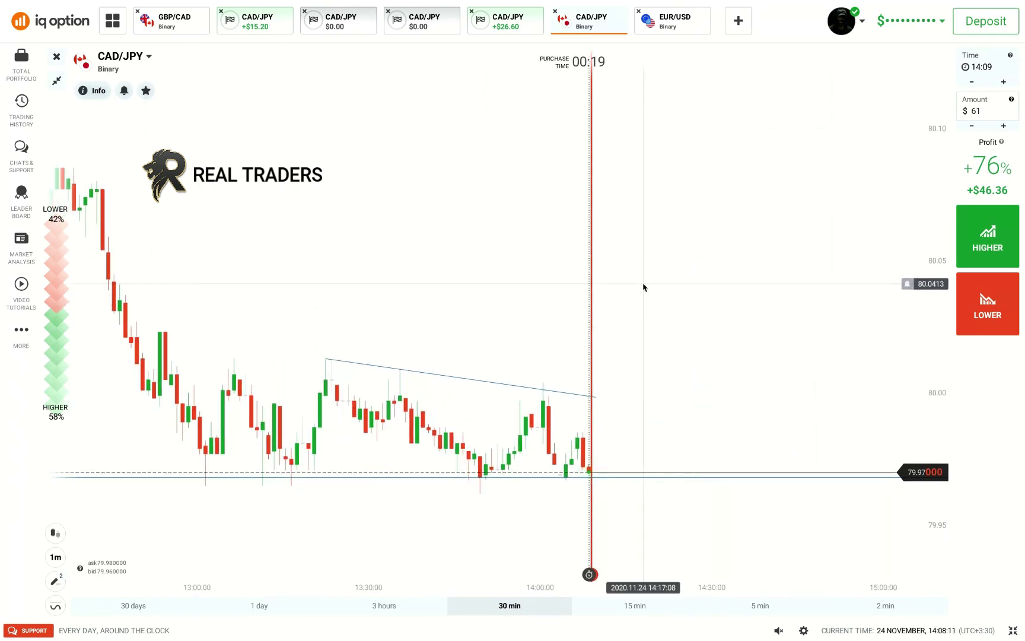
scroll(643, 287, "up", 2)
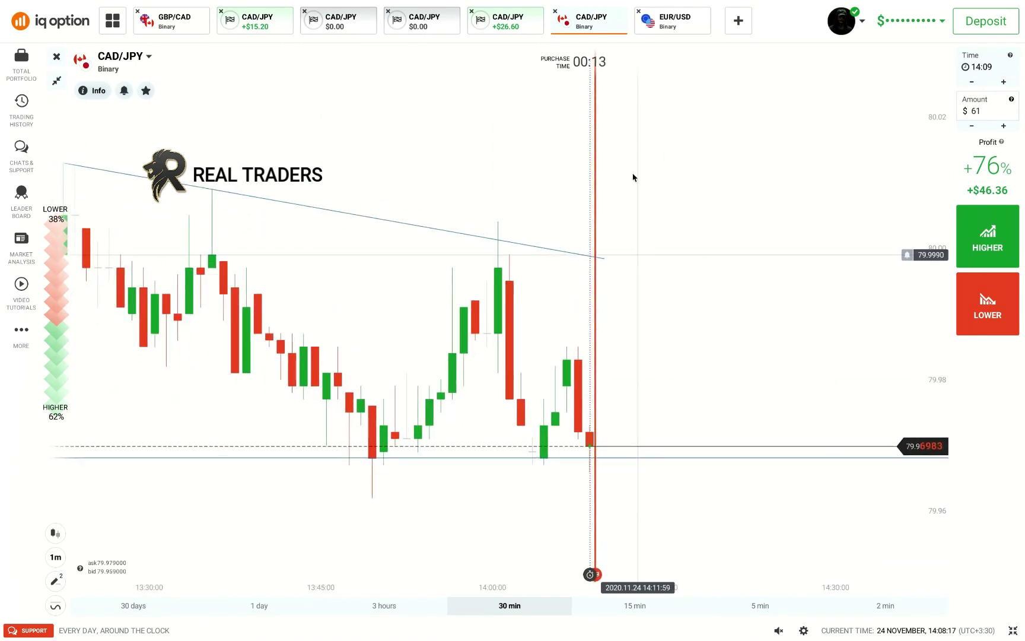
Switch to the EUR/USD chart and zoom it out and back in
left_click(673, 34)
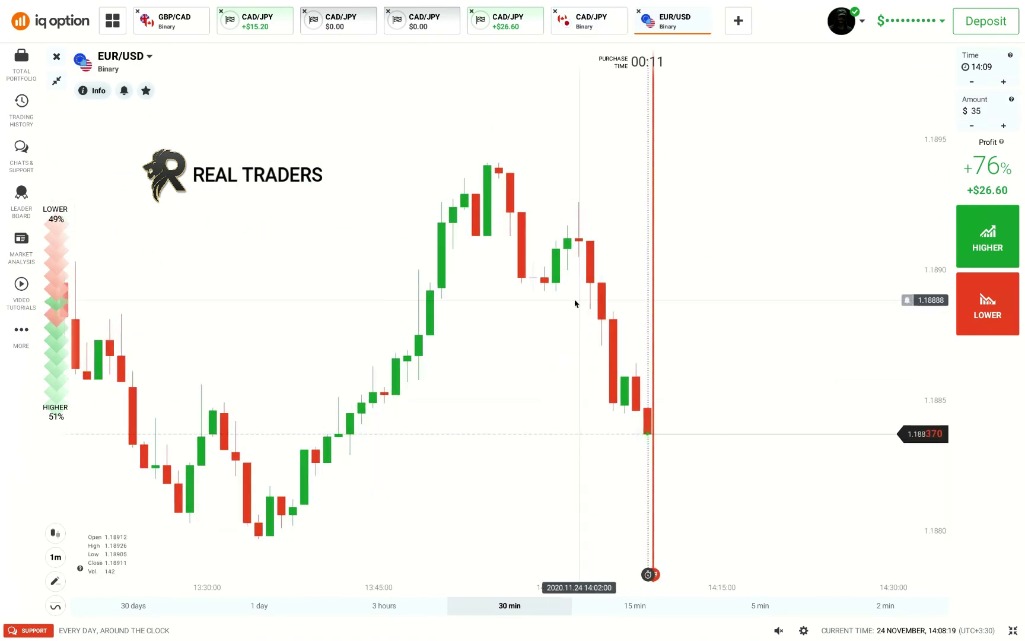
scroll(574, 304, "down", 3)
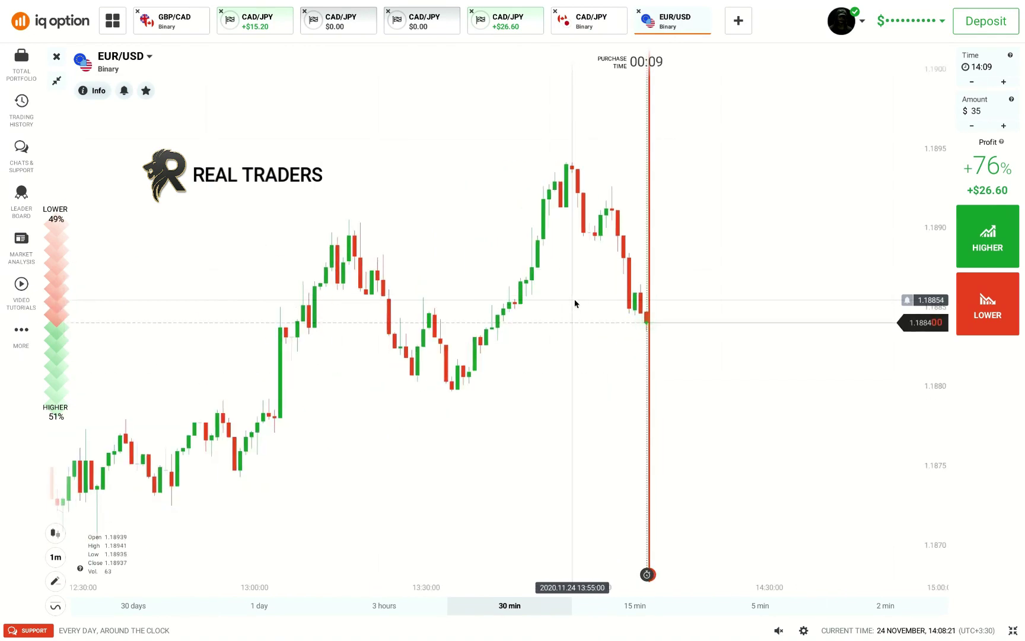
scroll(575, 303, "up", 3)
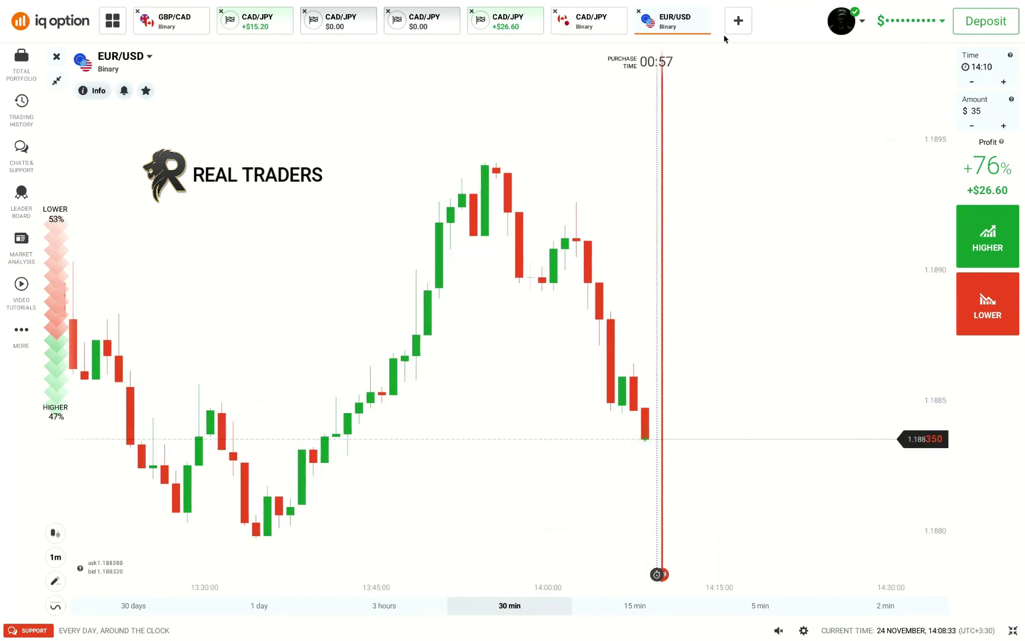
left_click(738, 22)
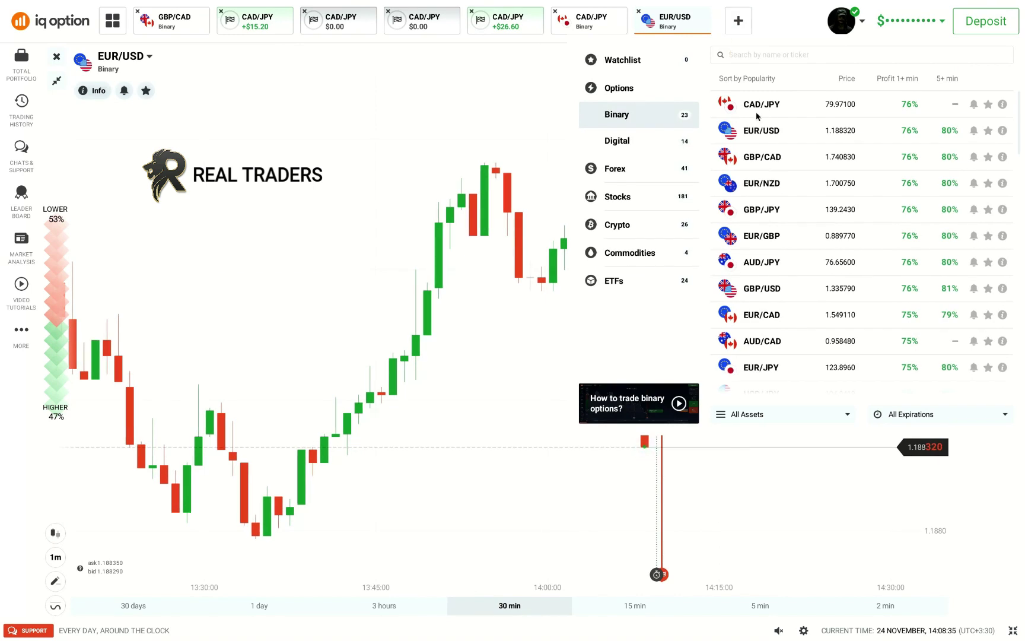
Open EUR/NZD in a new tab, pan back through its history, and select the Vertical line tool
left_click(783, 181)
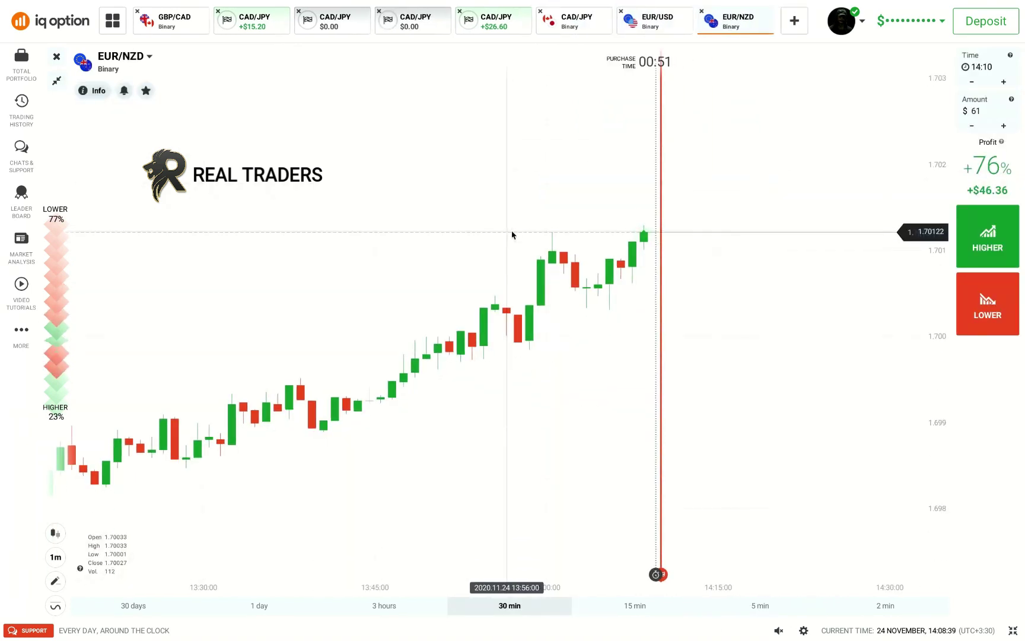
scroll(512, 234, "down", 5)
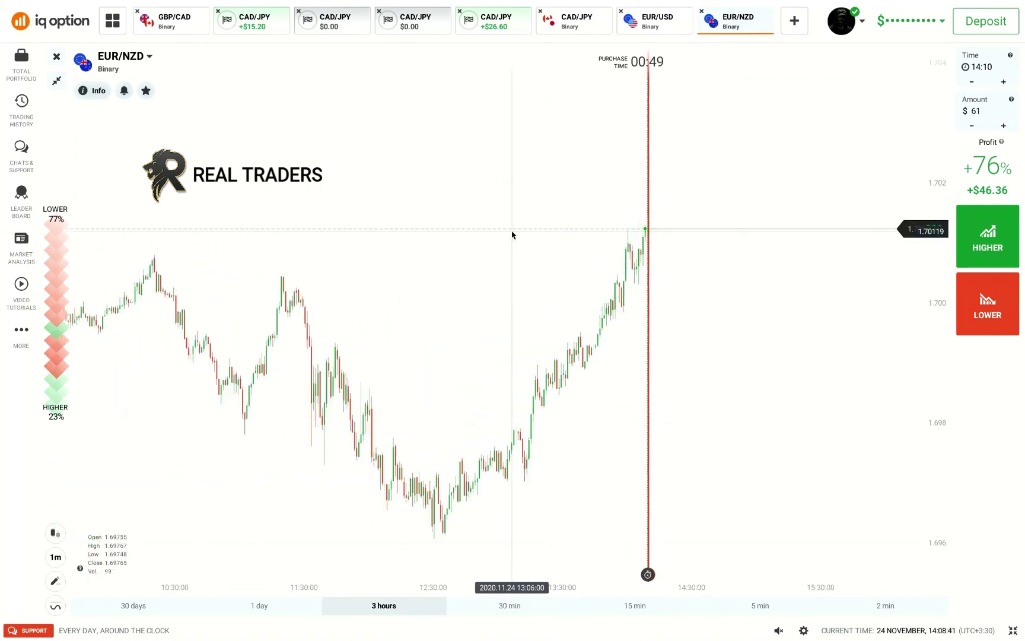
scroll(513, 234, "down", 2)
scroll(512, 234, "up", 4)
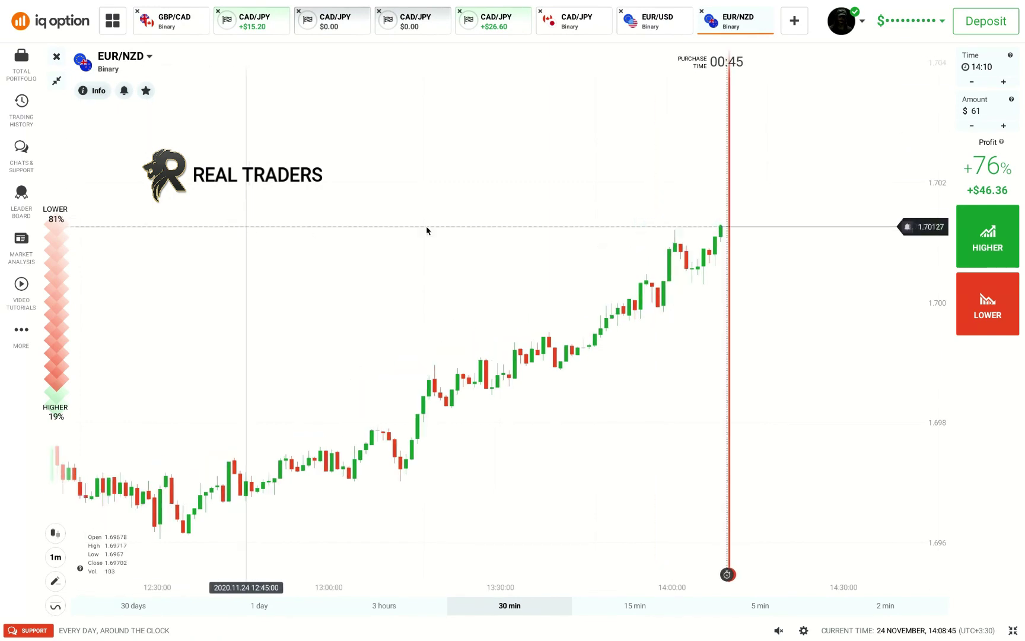
scroll(297, 273, "left", 5)
scroll(297, 273, "left", 8)
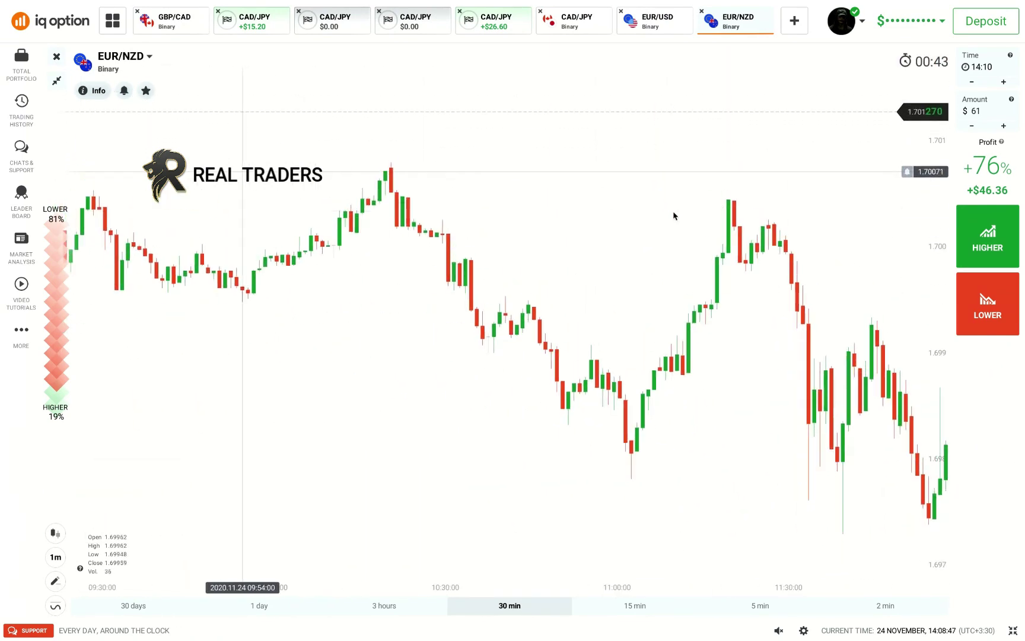
left_click_drag(74, 191, 675, 245)
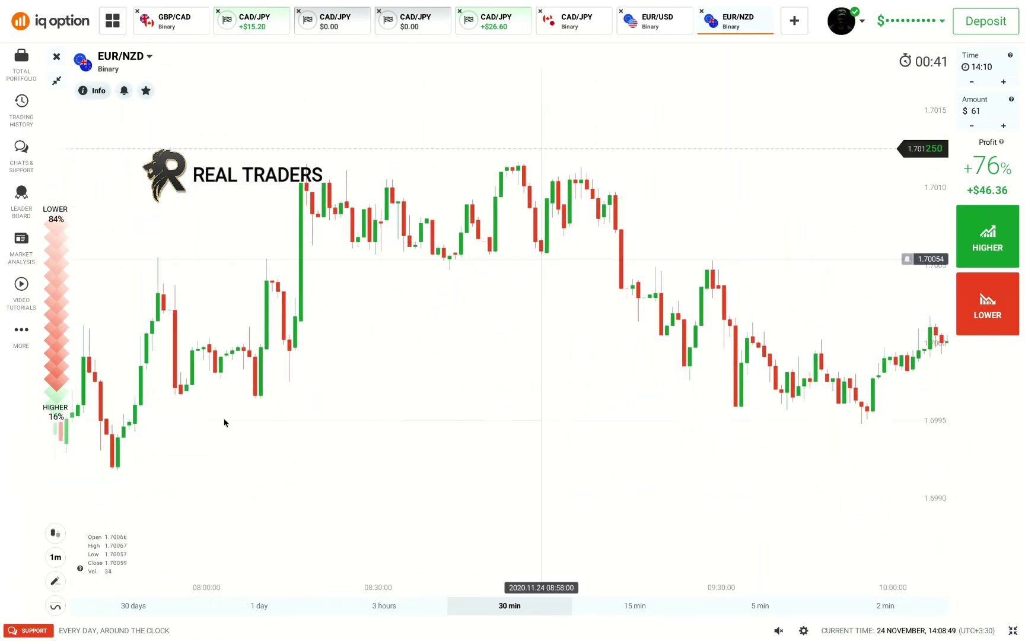
left_click(66, 582)
left_click(102, 568)
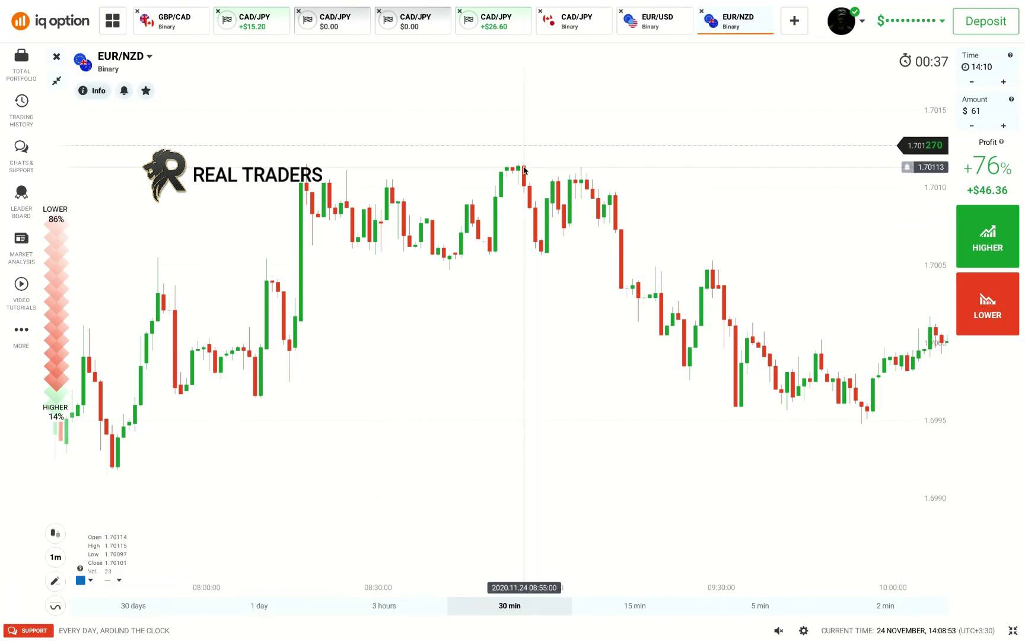
Review the CAD/JPY chart at several zoom levels, then move to the EUR/USD tab
left_click(595, 35)
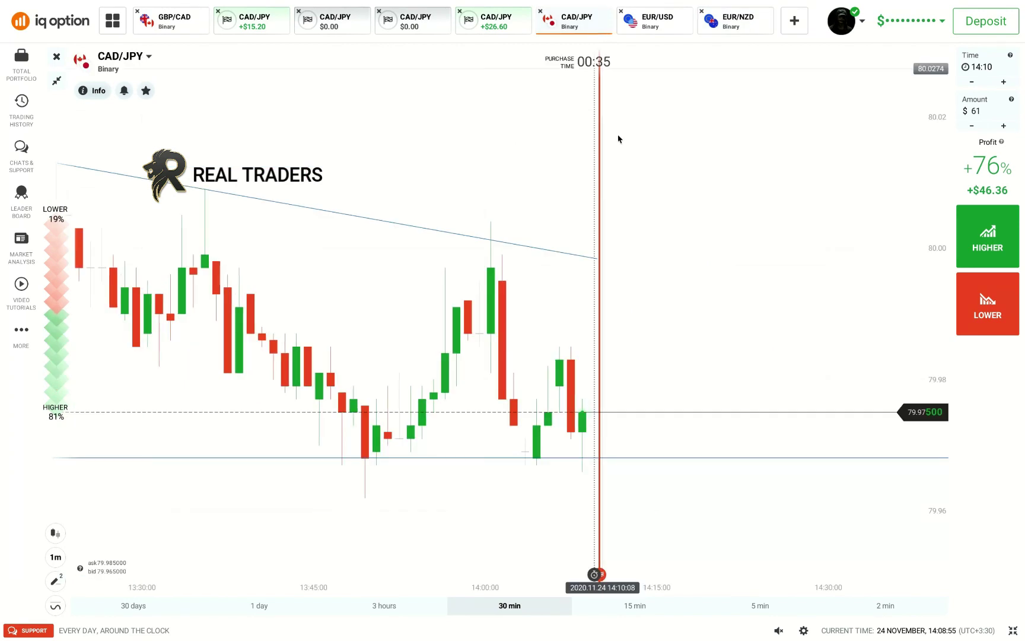
scroll(629, 196, "down", 2)
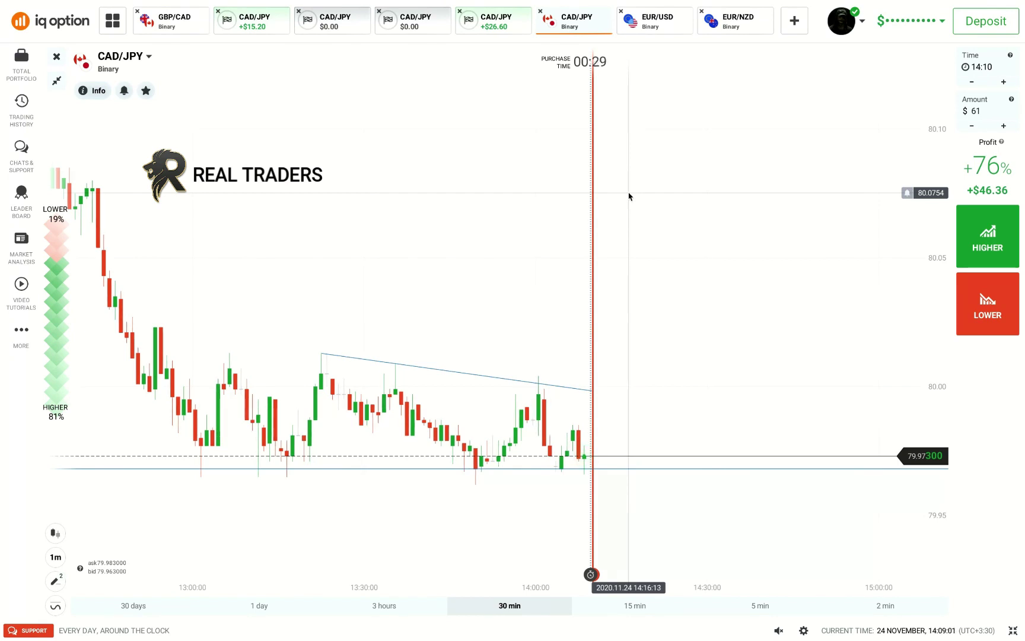
scroll(629, 196, "up", 2)
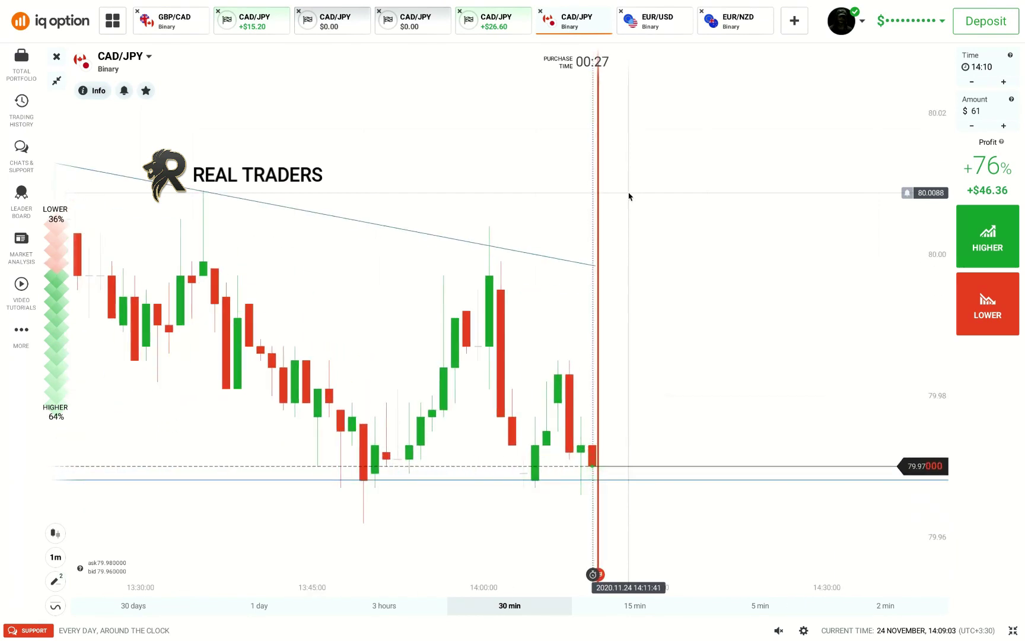
scroll(628, 196, "down", 2)
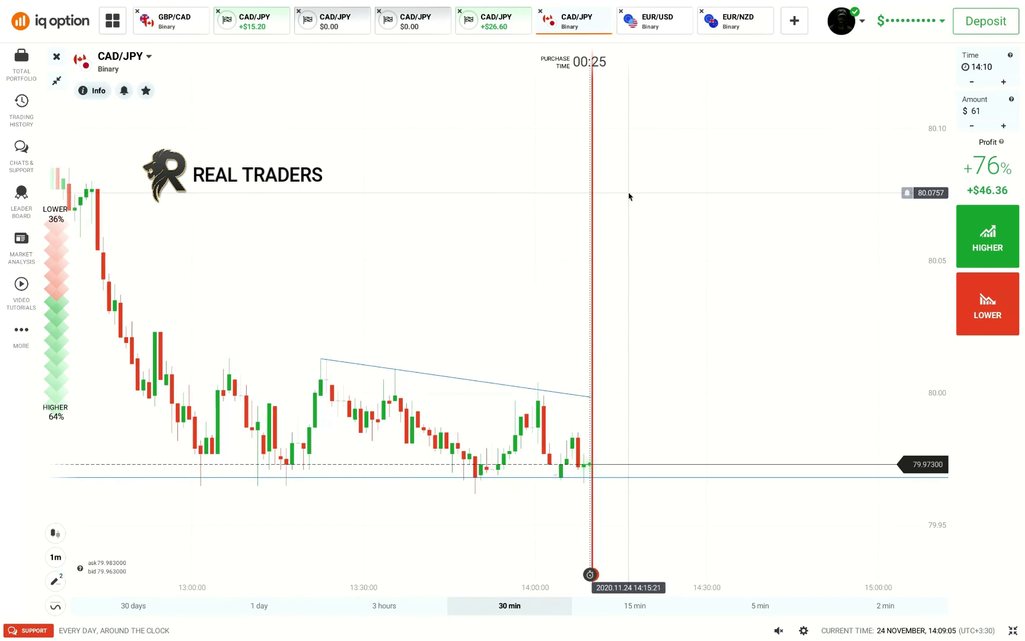
scroll(628, 196, "up", 2)
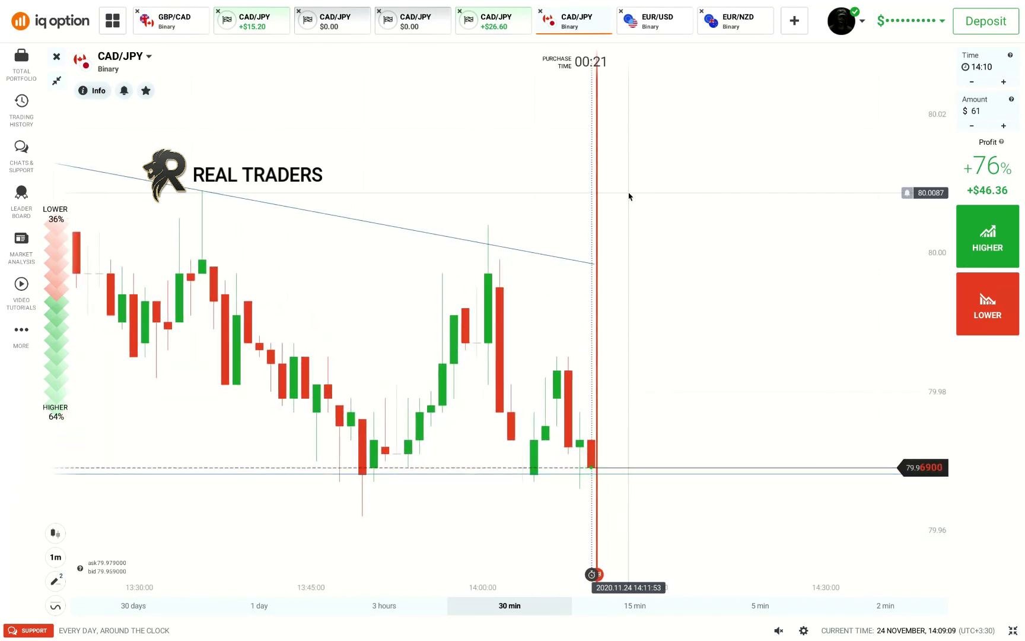
scroll(629, 197, "down", 2)
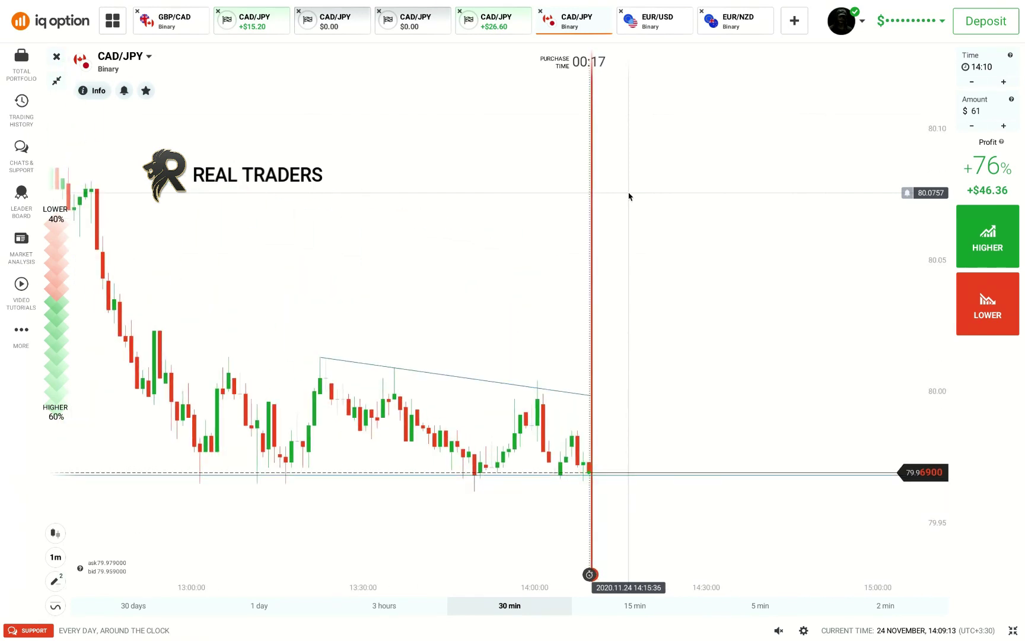
scroll(628, 196, "up", 2)
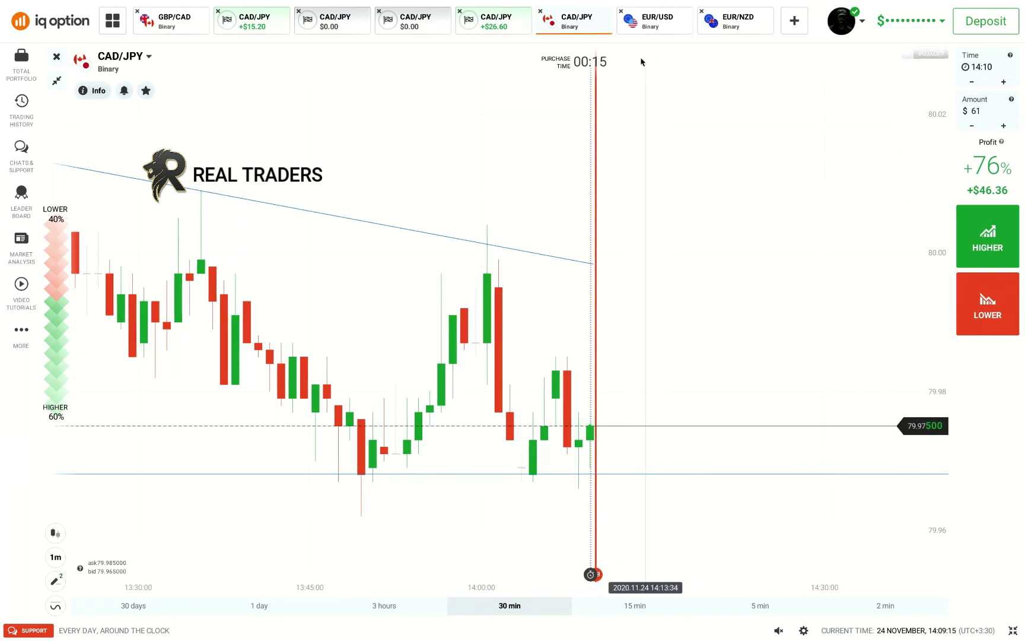
left_click(653, 21)
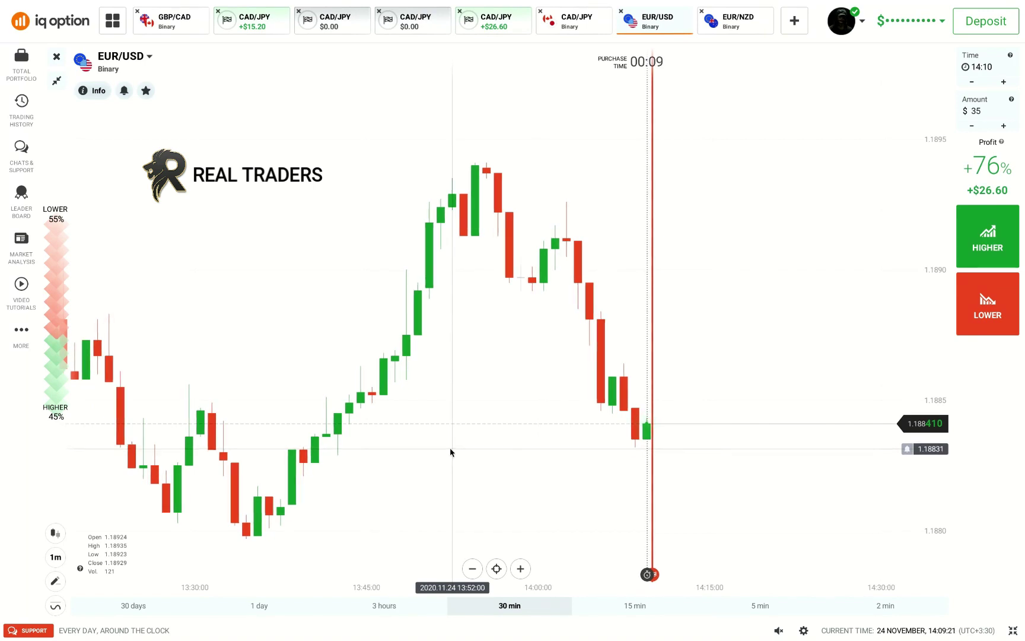
Shift EUR/USD to earlier candles, then jump EUR/NZD to the current price at the 5-min scale
left_click_drag(451, 452, 514, 455)
scroll(513, 455, "down", 2)
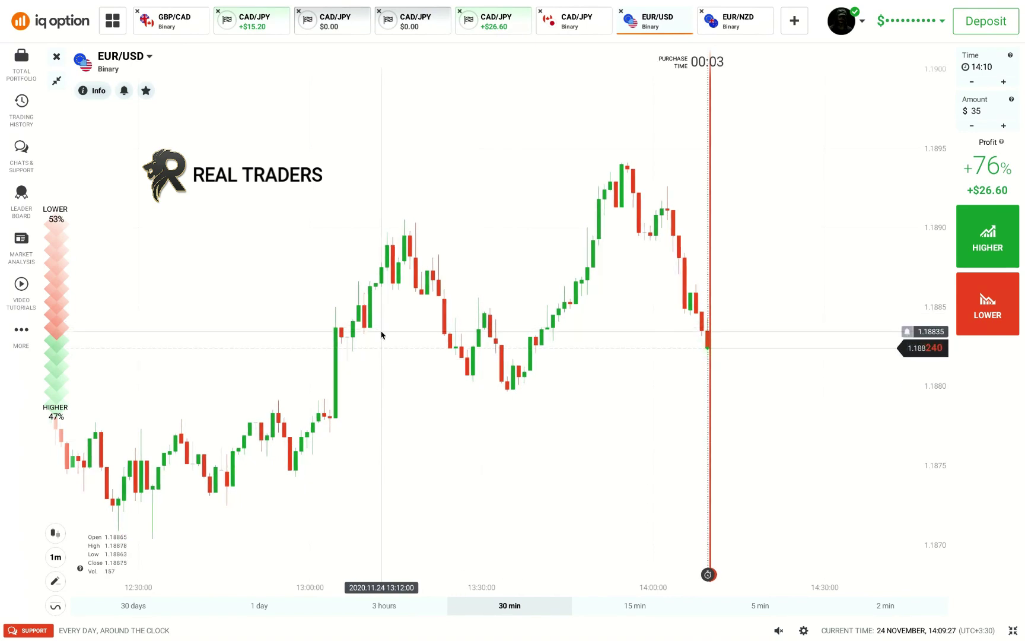
left_click(743, 30)
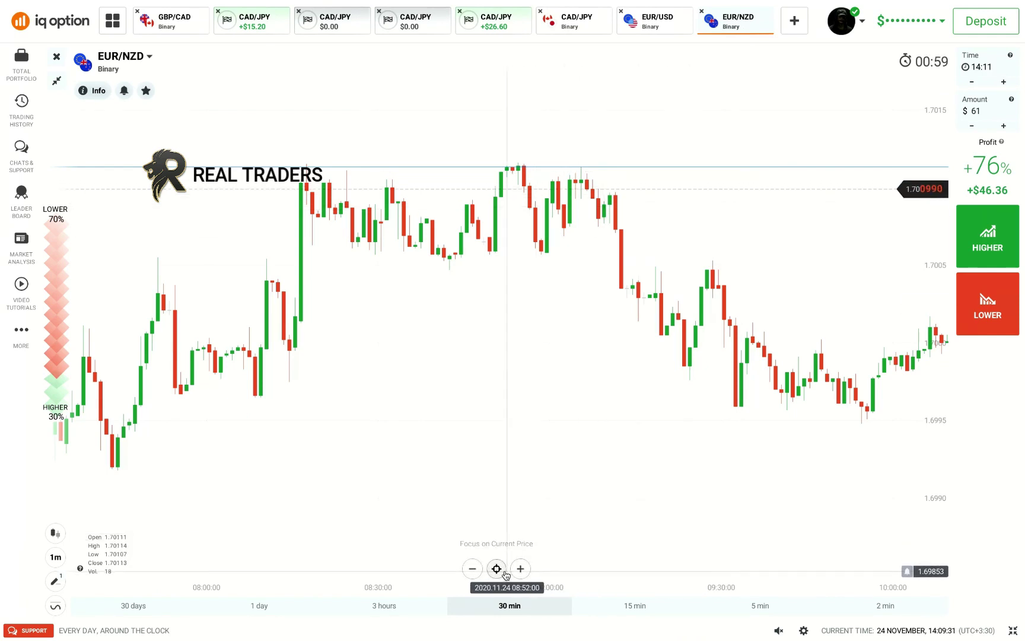
left_click(504, 572)
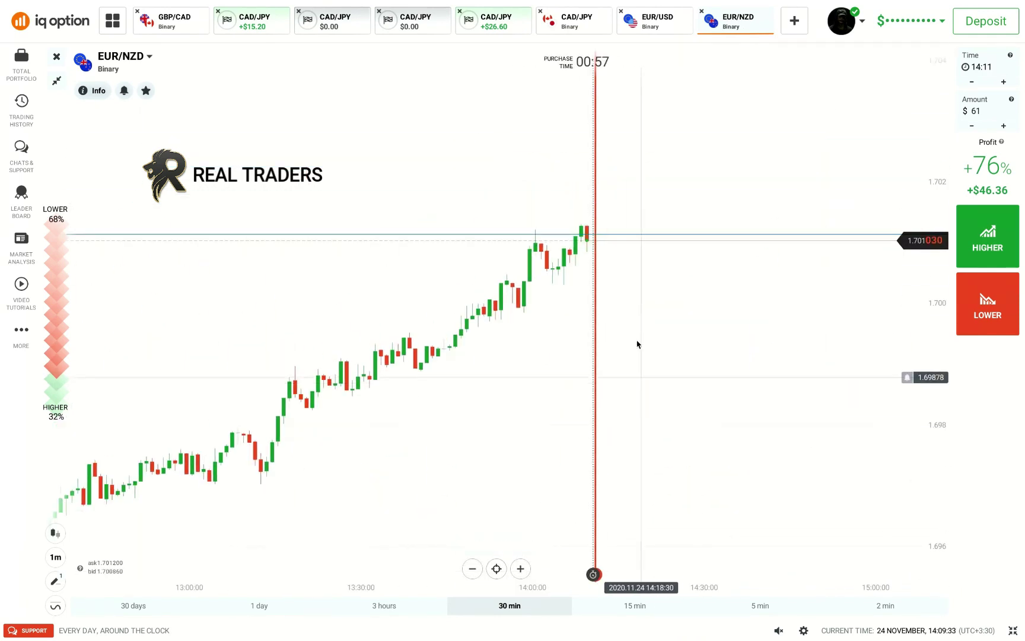
scroll(636, 236, "up", 5)
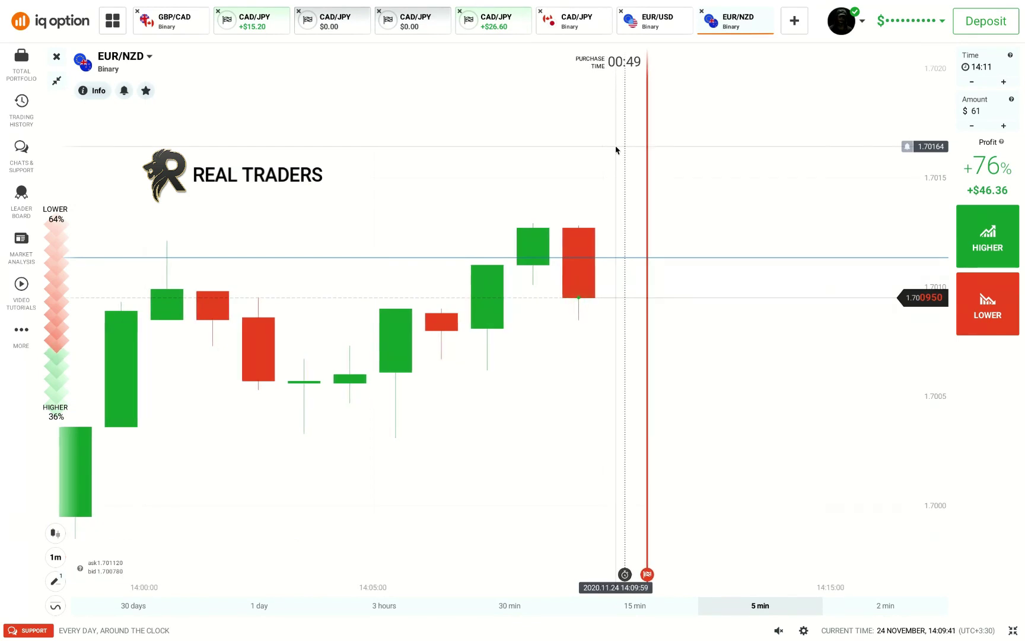
left_click(594, 25)
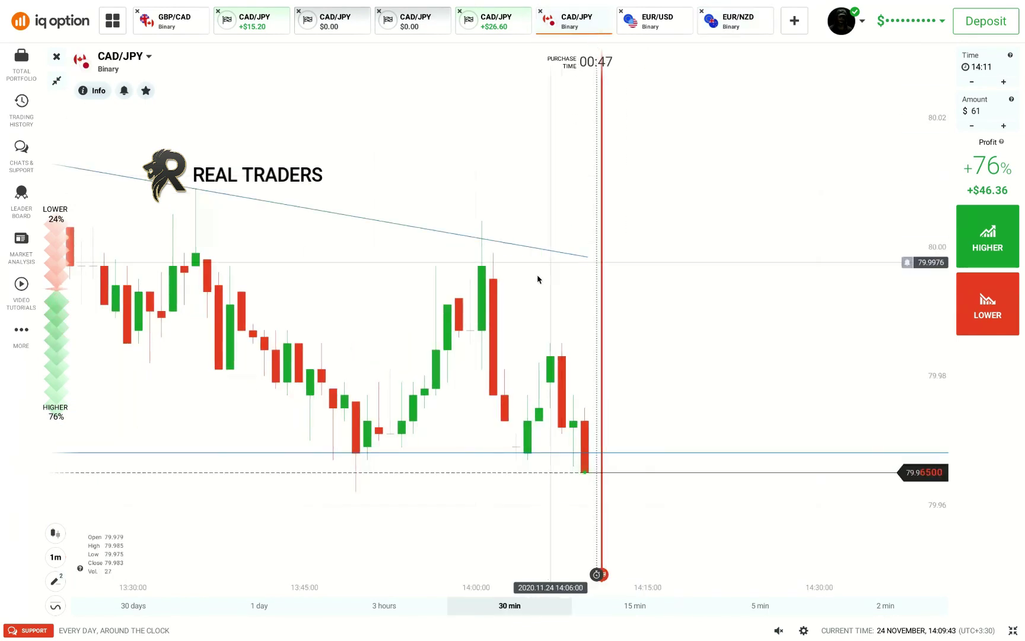
Draw a trend line on CAD/JPY from an earlier low along the recent lows
scroll(529, 313, "down", 2)
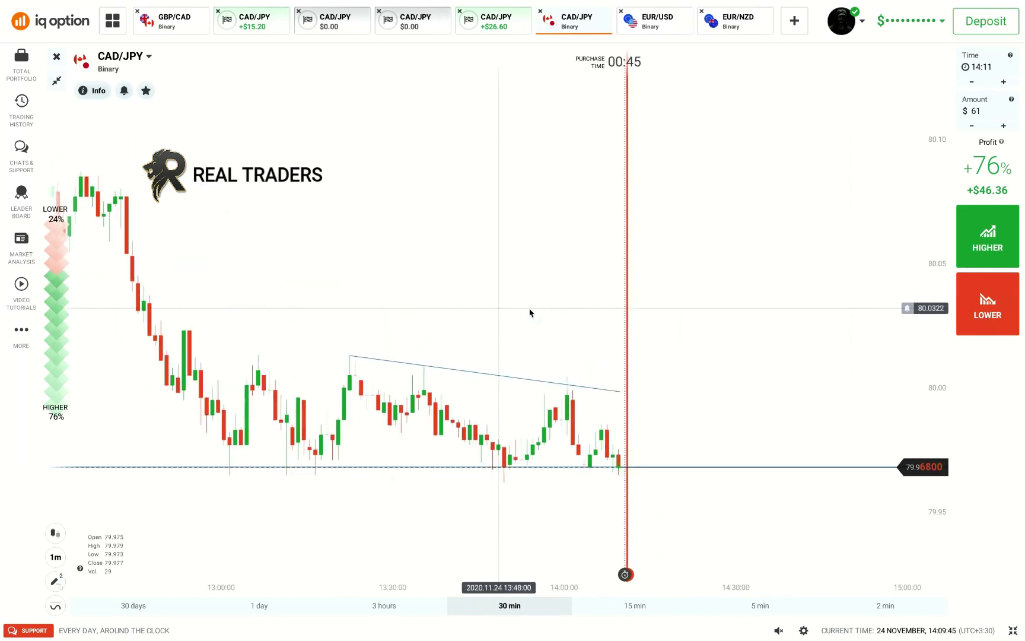
scroll(530, 313, "up", 2)
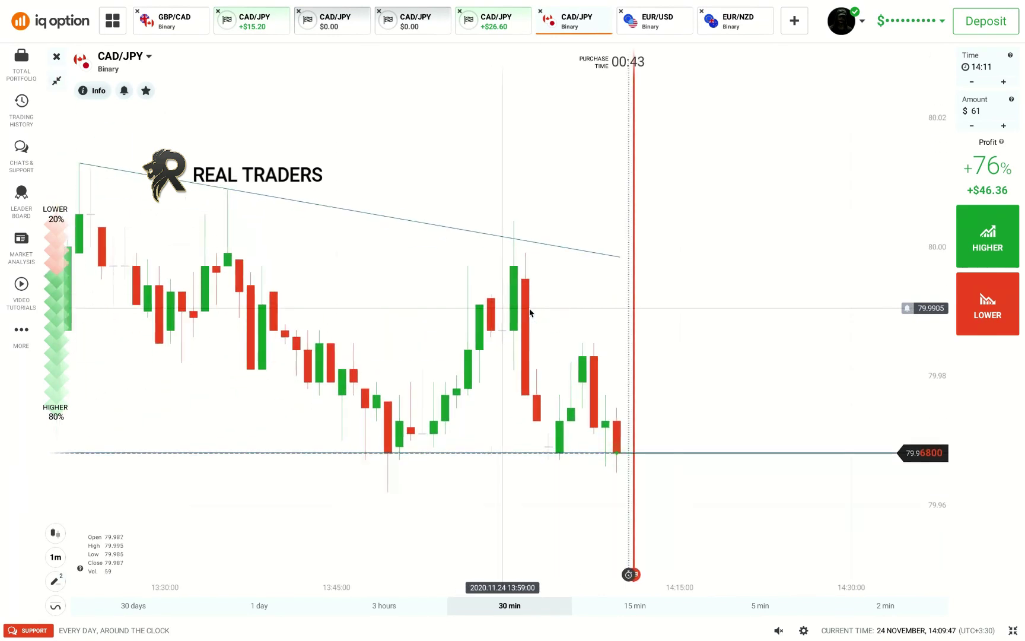
scroll(530, 312, "down", 2)
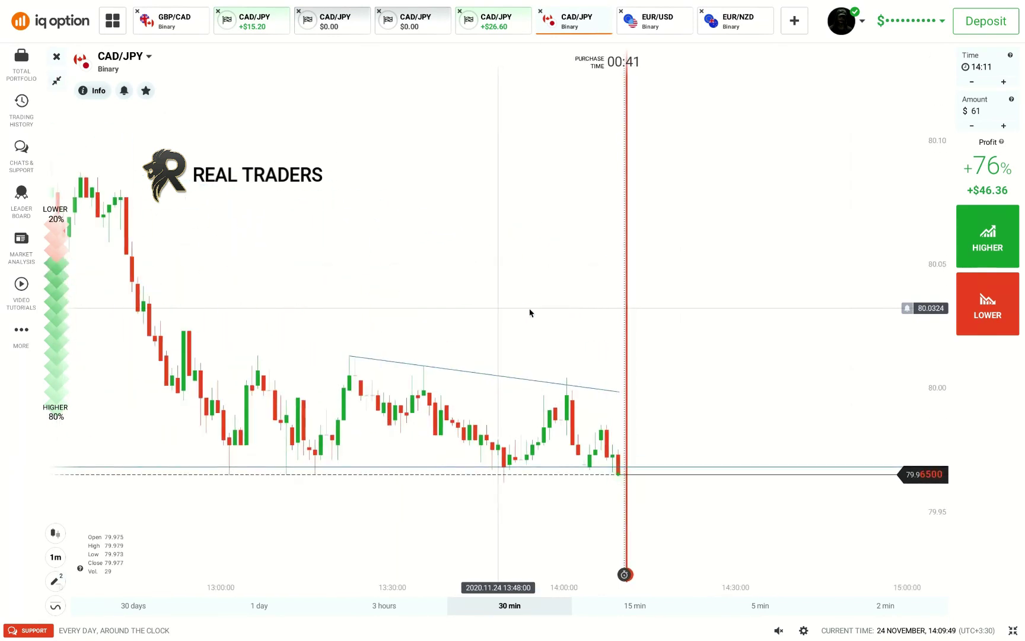
left_click(54, 583)
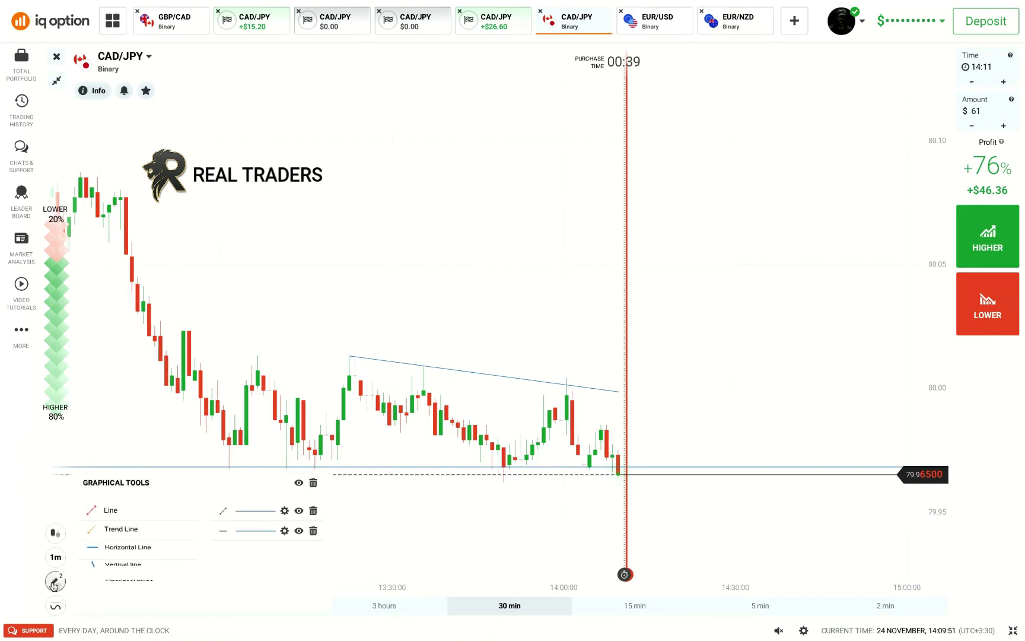
left_click(118, 522)
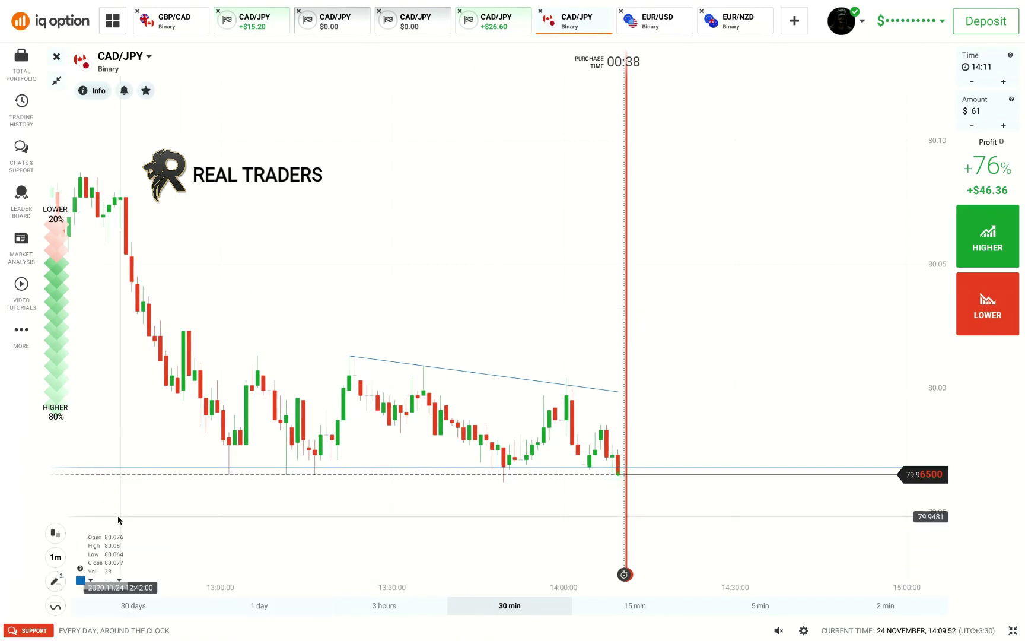
left_click(316, 456)
left_click(699, 483)
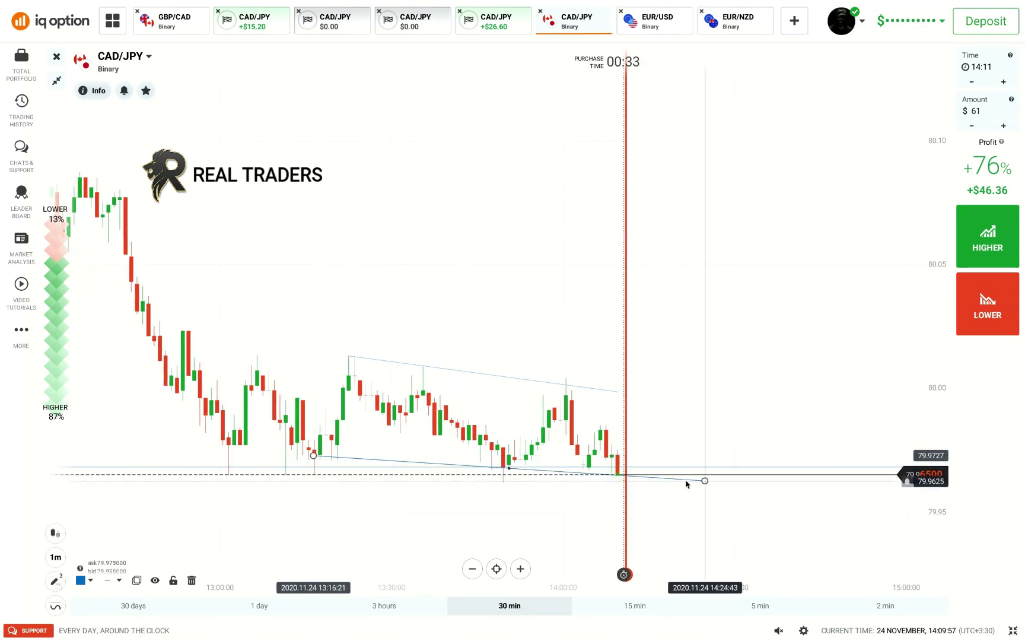
left_click(522, 508)
Extend the trend line's left end to an earlier low and bring the latest candles into view
scroll(521, 508, "up", 5)
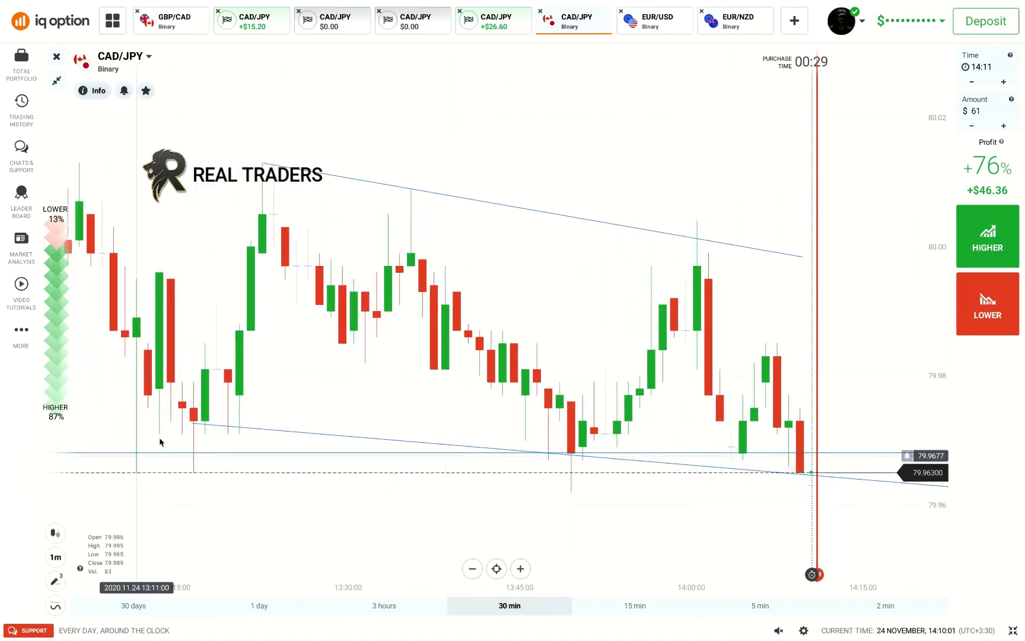
left_click_drag(194, 418, 184, 417)
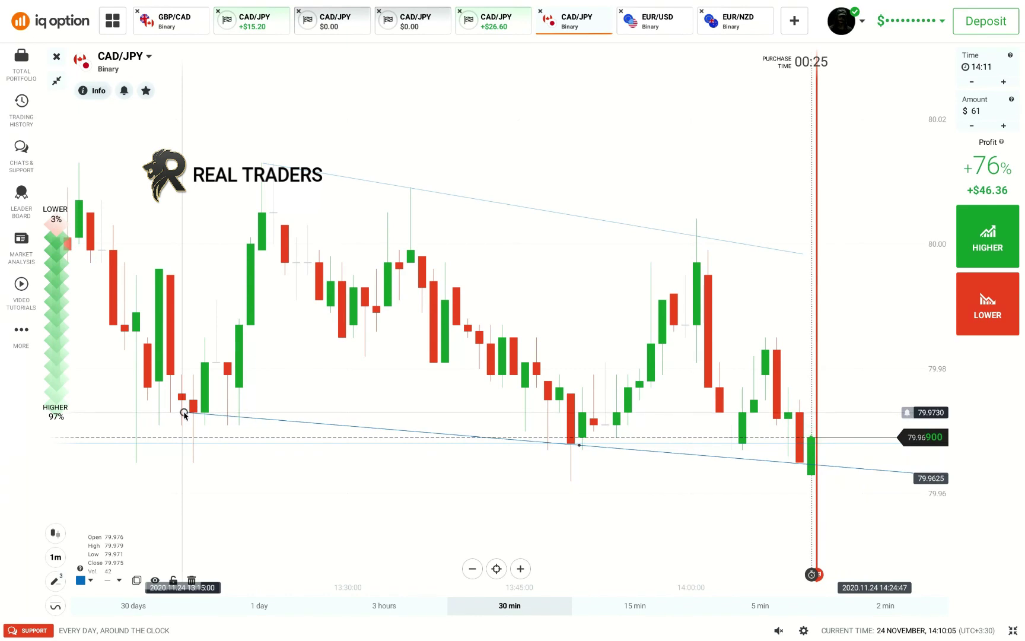
left_click_drag(634, 471, 463, 477)
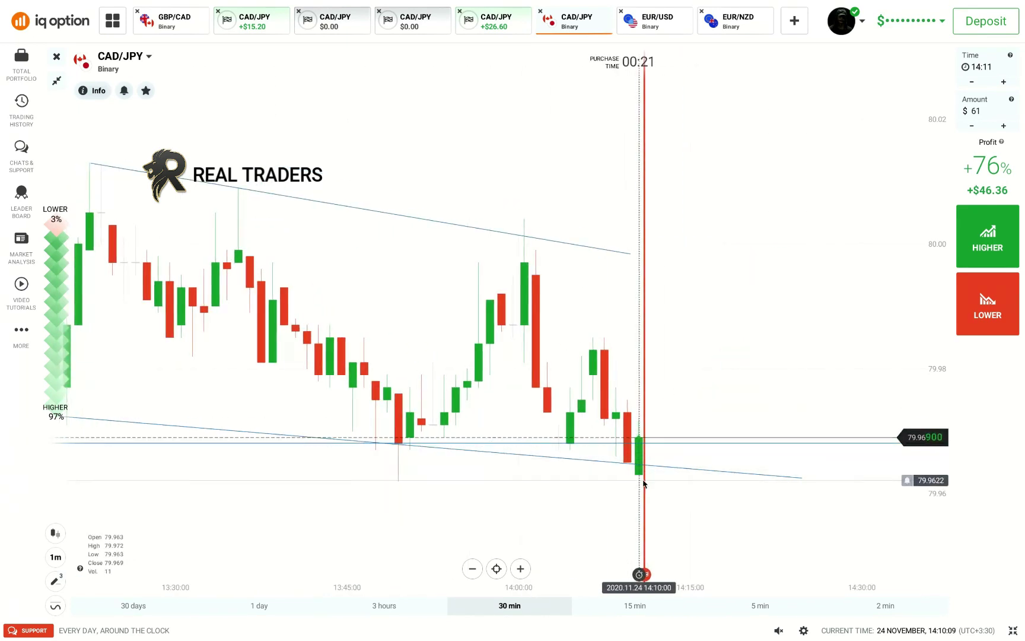
scroll(643, 484, "up", 5)
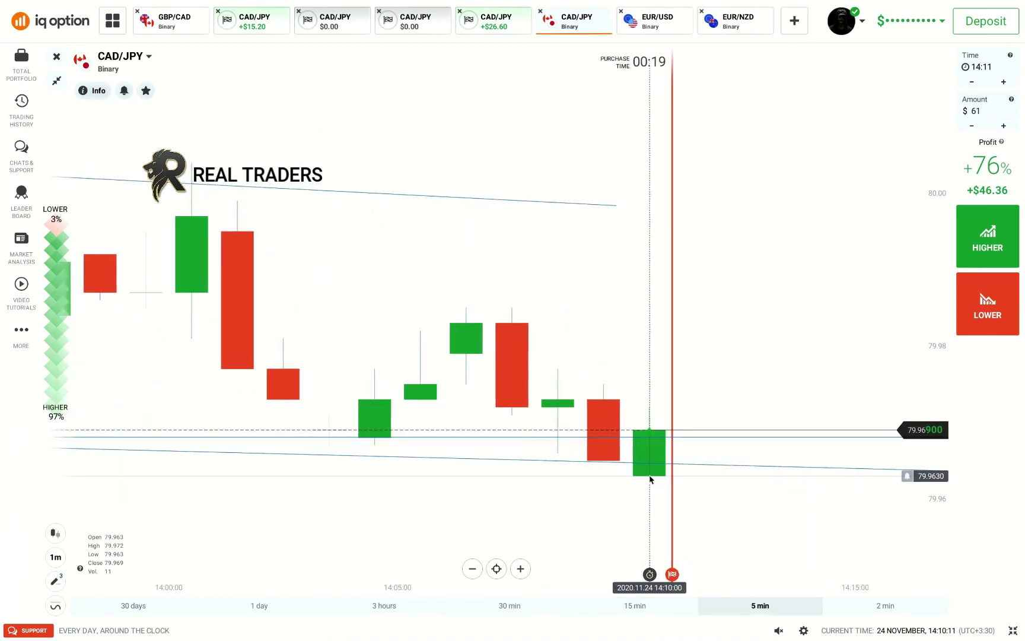
left_click(657, 28)
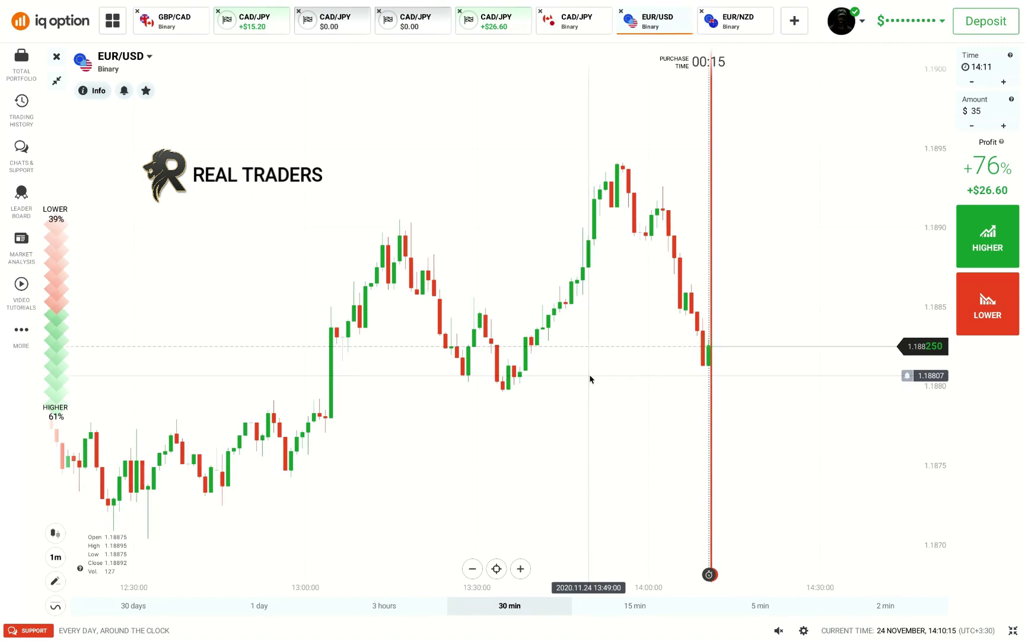
Draw a rising trend line along the EUR/USD lows and zoom in on recent candles
left_click(55, 582)
left_click(116, 544)
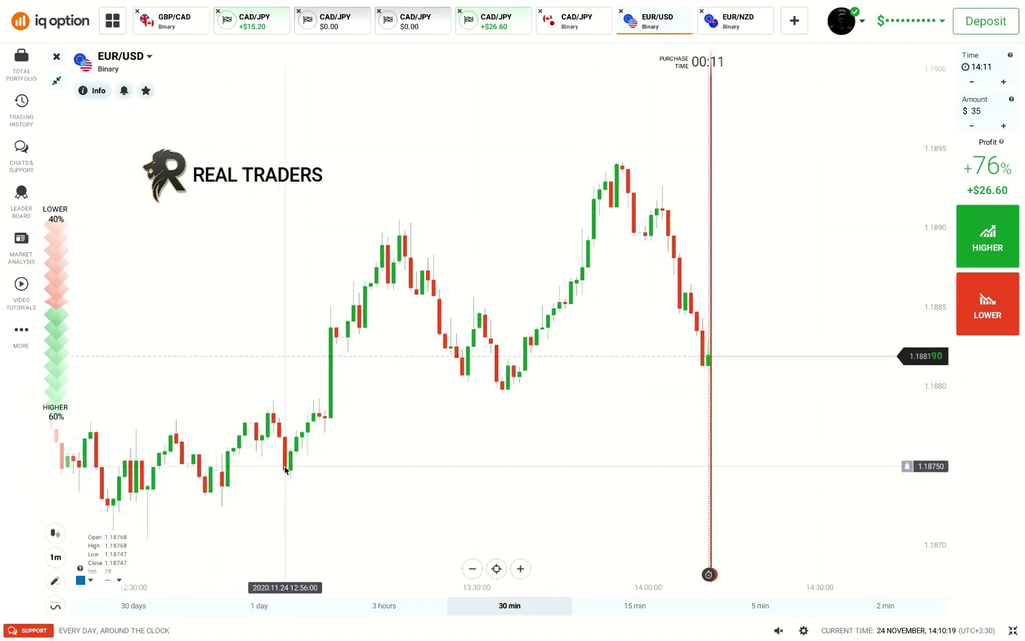
mouse_move(290, 469)
left_mouse_down()
mouse_move(424, 393)
mouse_move(885, 206)
mouse_move(894, 245)
mouse_move(860, 255)
left_mouse_up()
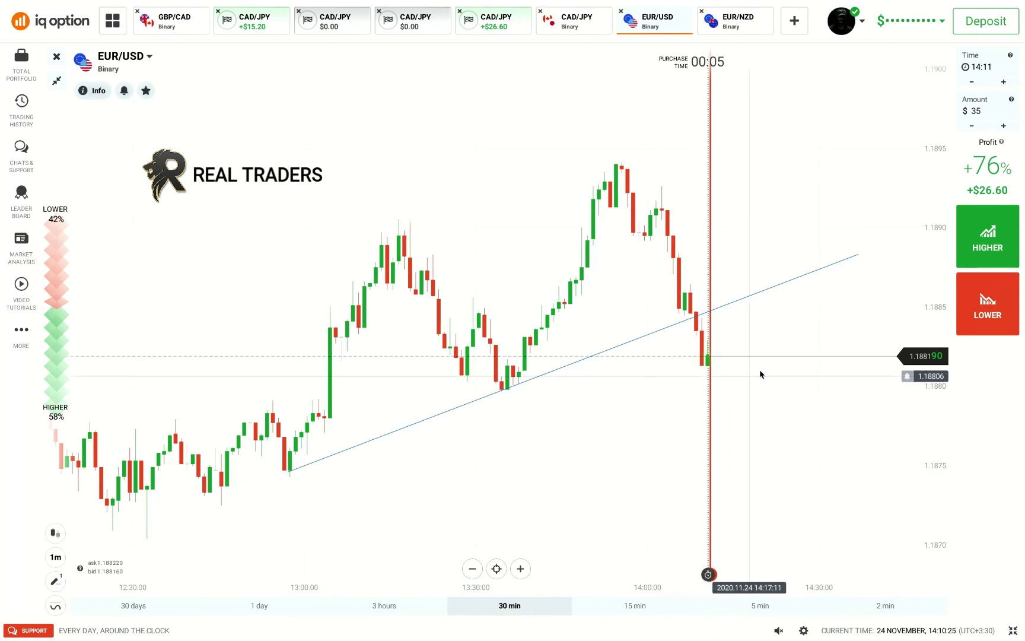
left_click(520, 568)
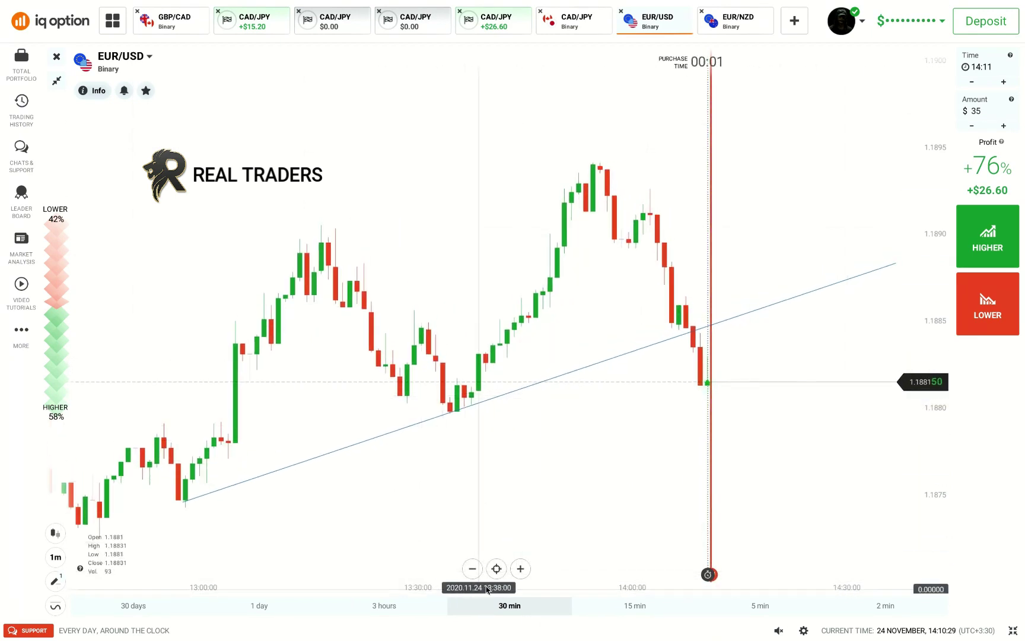
left_click(520, 568)
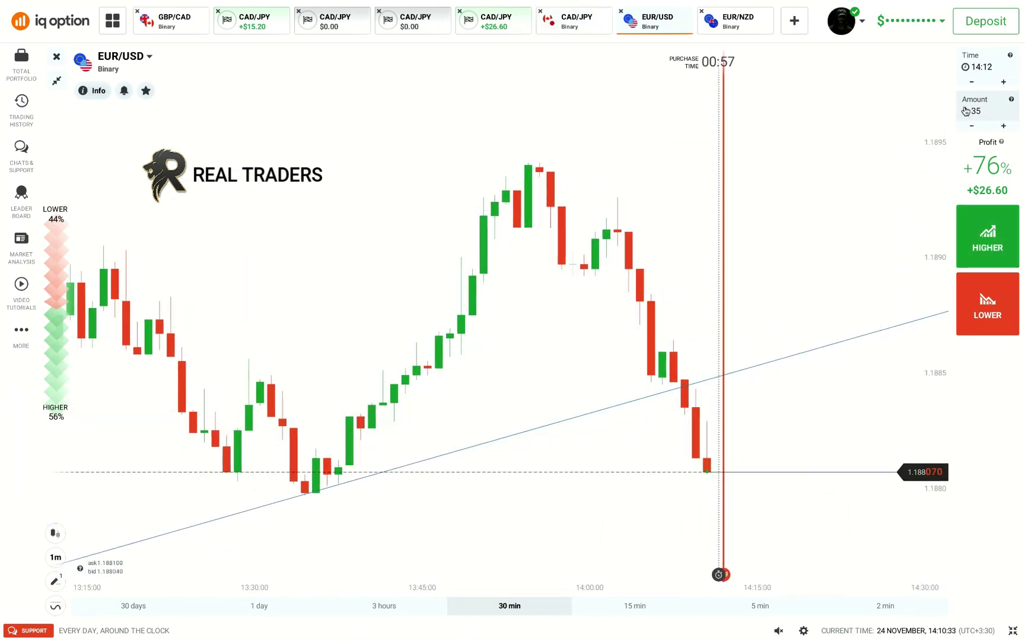
Buy a LOWER EUR/USD option at the 1.188090 price after adjusting the zoom
left_click(650, 23)
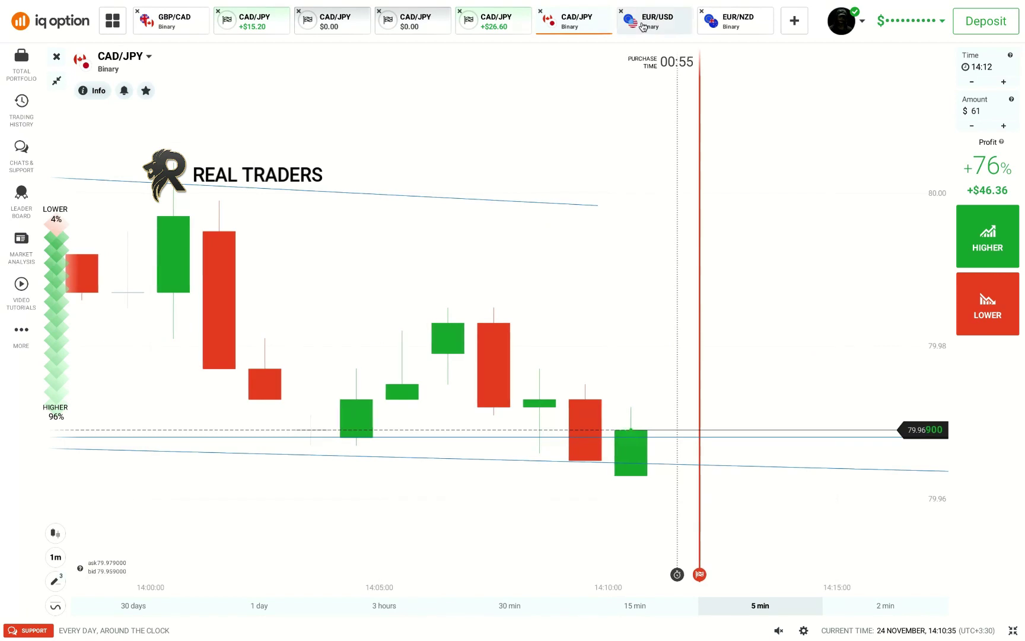
left_click(976, 111)
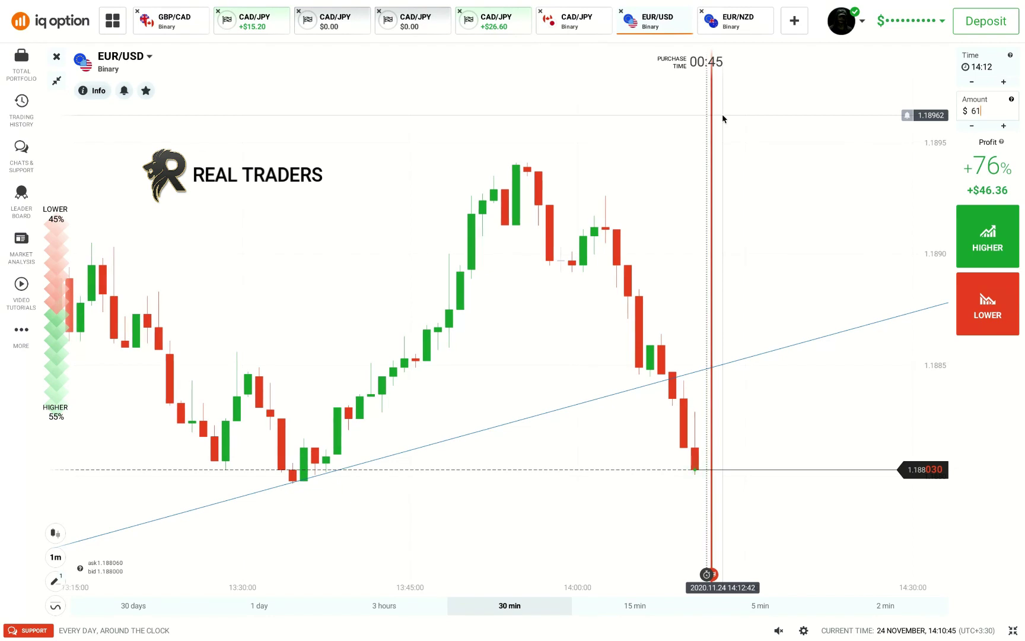
scroll(642, 251, "down", 2)
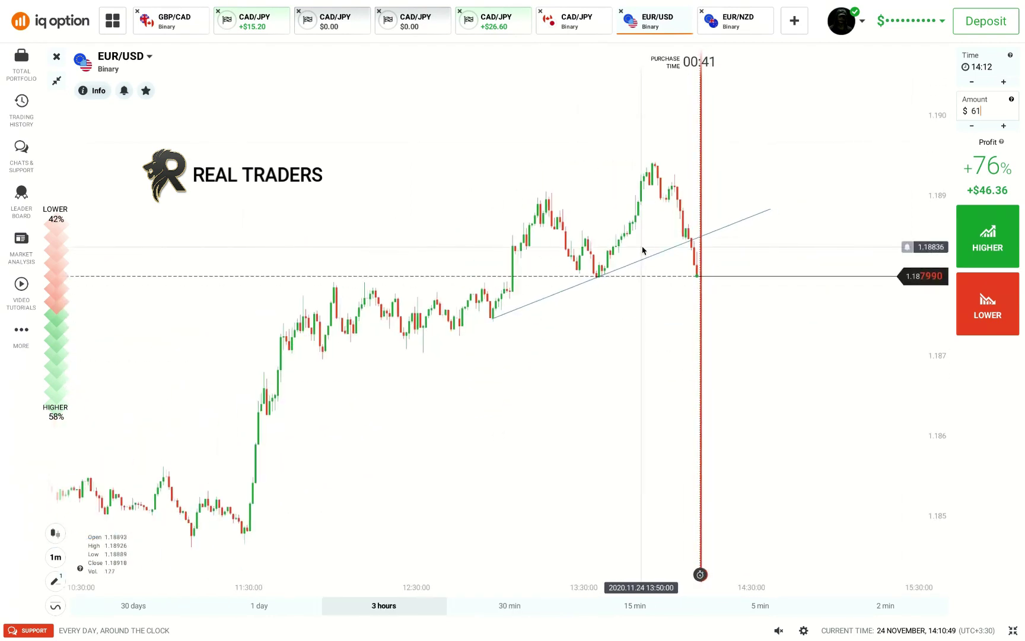
scroll(643, 251, "up", 2)
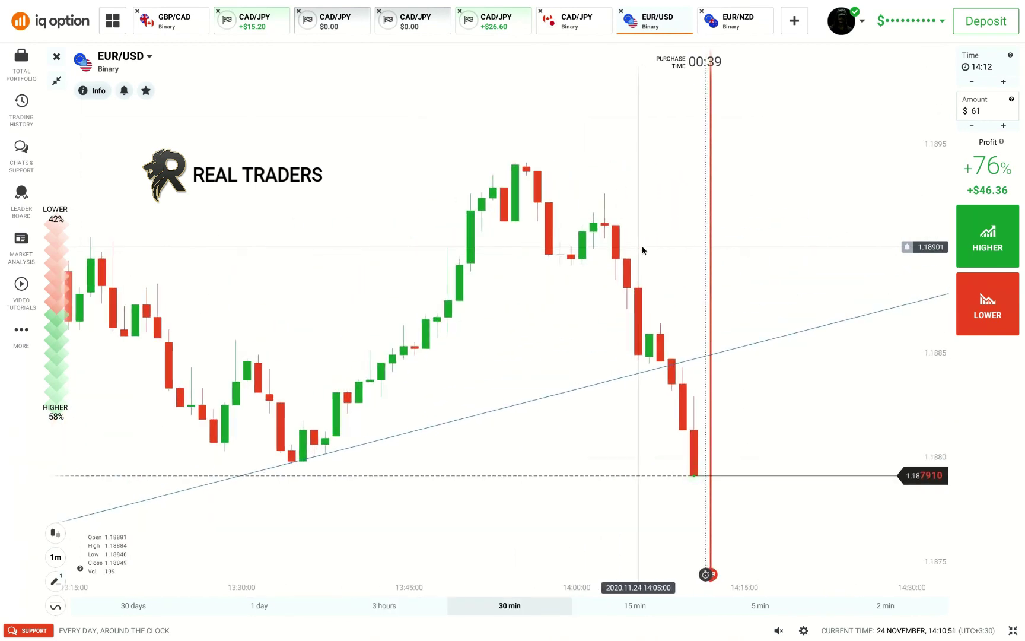
scroll(642, 251, "down", 2)
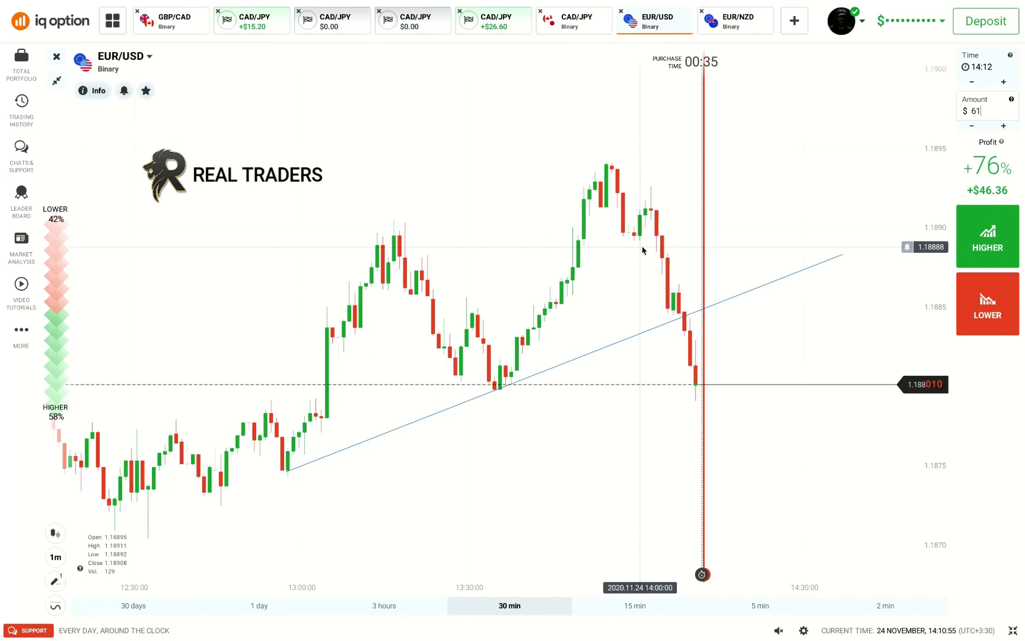
scroll(643, 250, "up", 1)
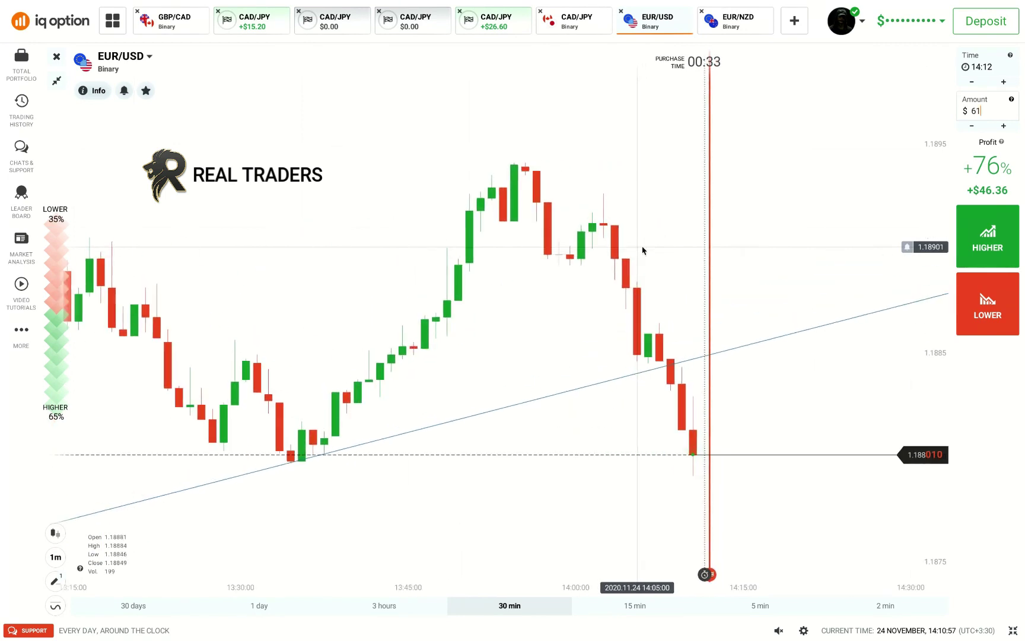
scroll(643, 251, "down", 2)
scroll(642, 250, "up", 1)
scroll(643, 251, "down", 1)
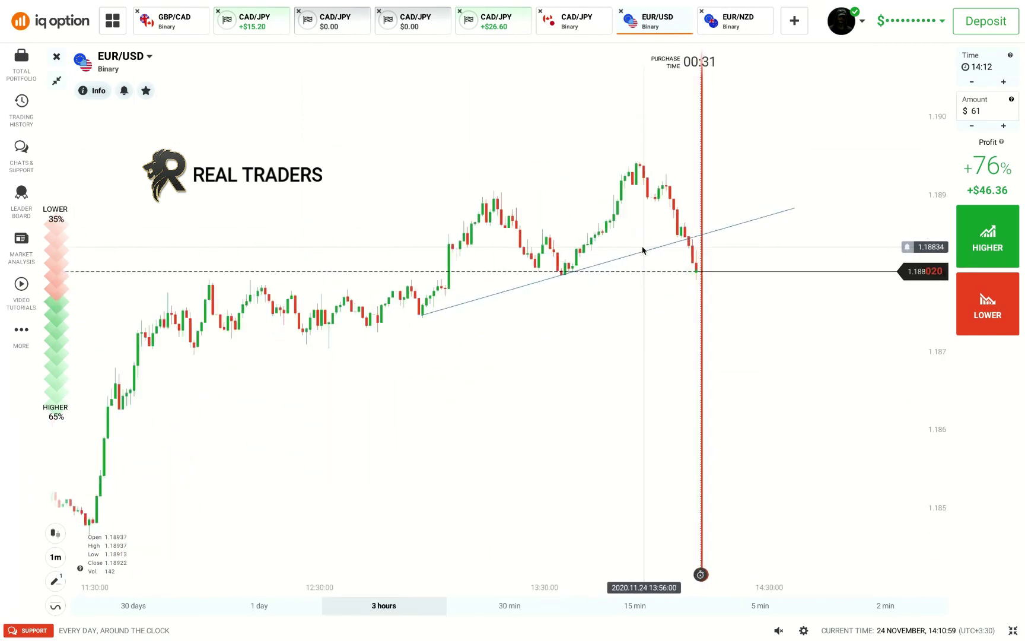
scroll(643, 250, "up", 3)
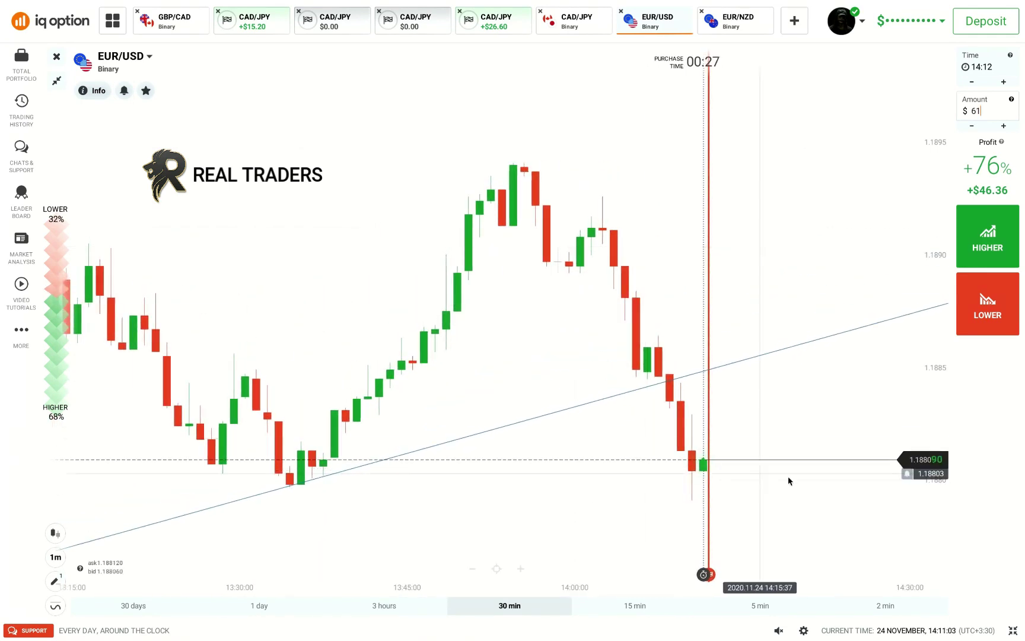
left_click(989, 310)
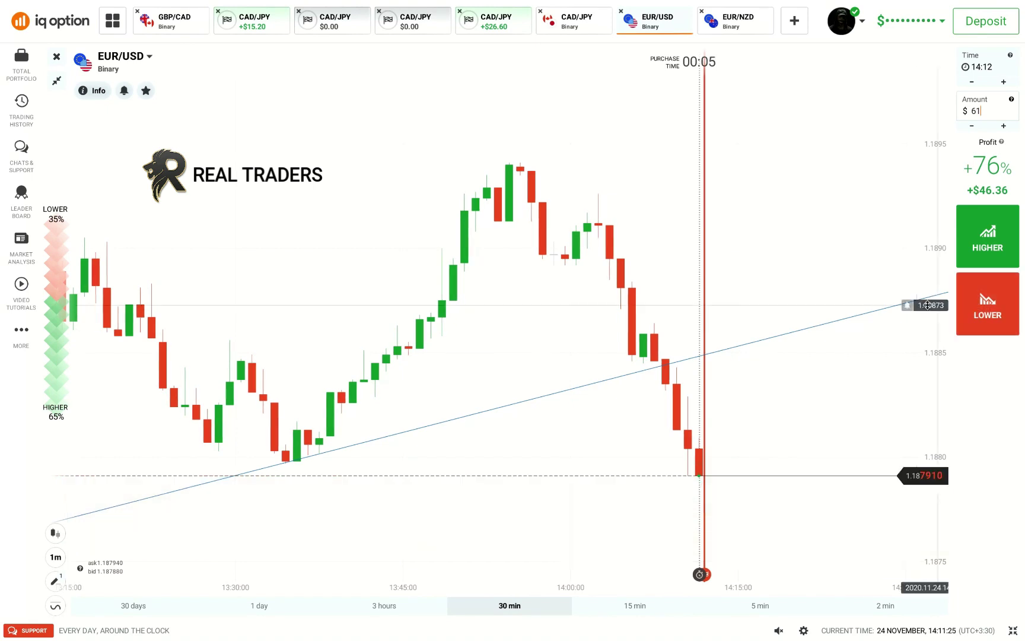
scroll(910, 309, "up", 2)
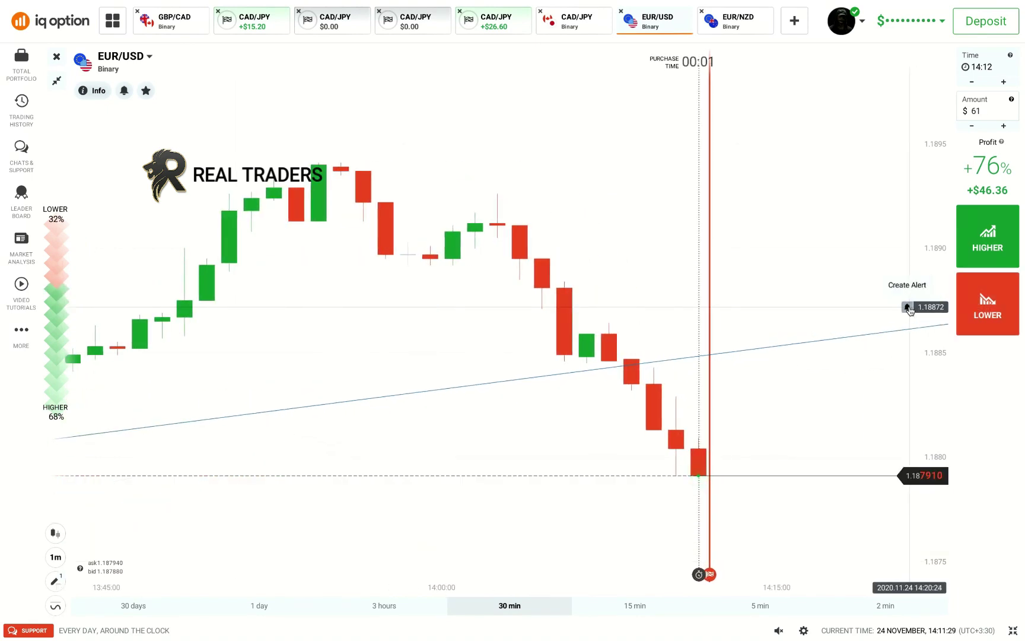
Change the EUR/NZD tab's asset to GBP/JPY from the Binary asset list
left_click(765, 23)
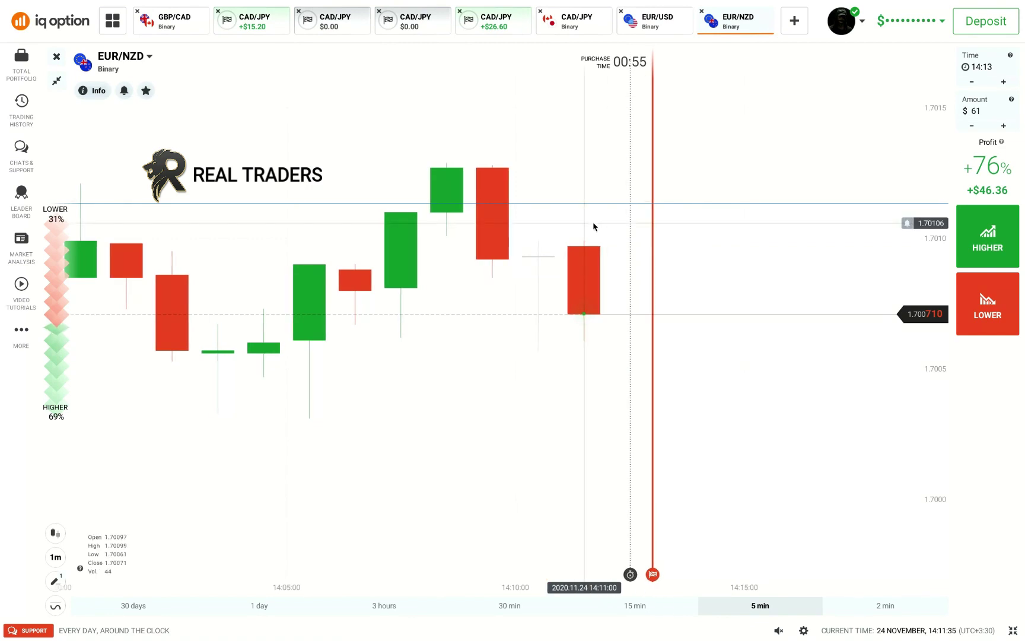
scroll(594, 225, "down", 3)
scroll(593, 226, "down", 4)
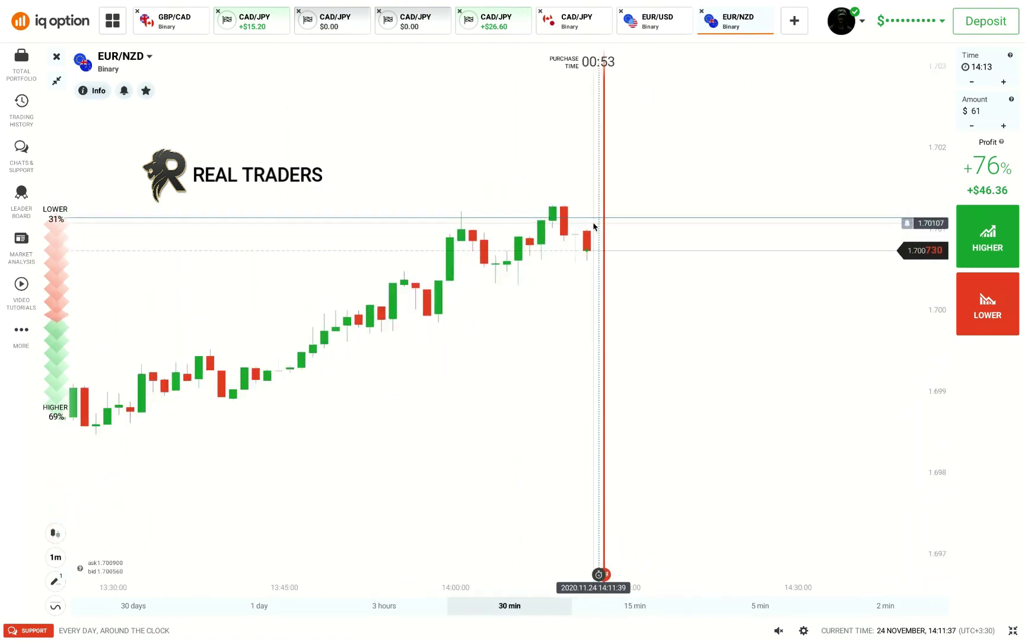
left_click(121, 57)
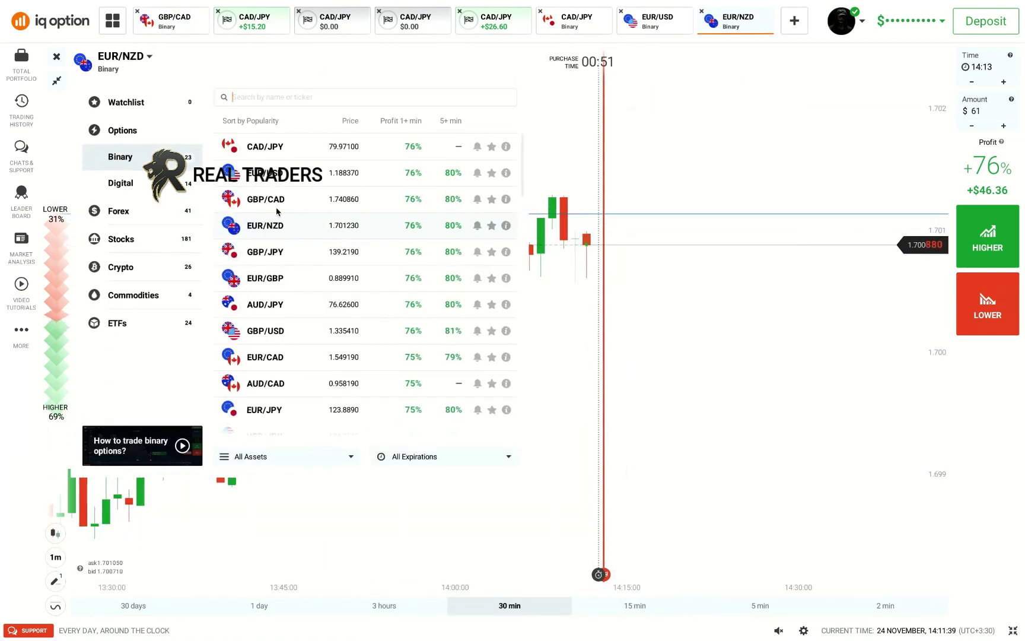
left_click(276, 255)
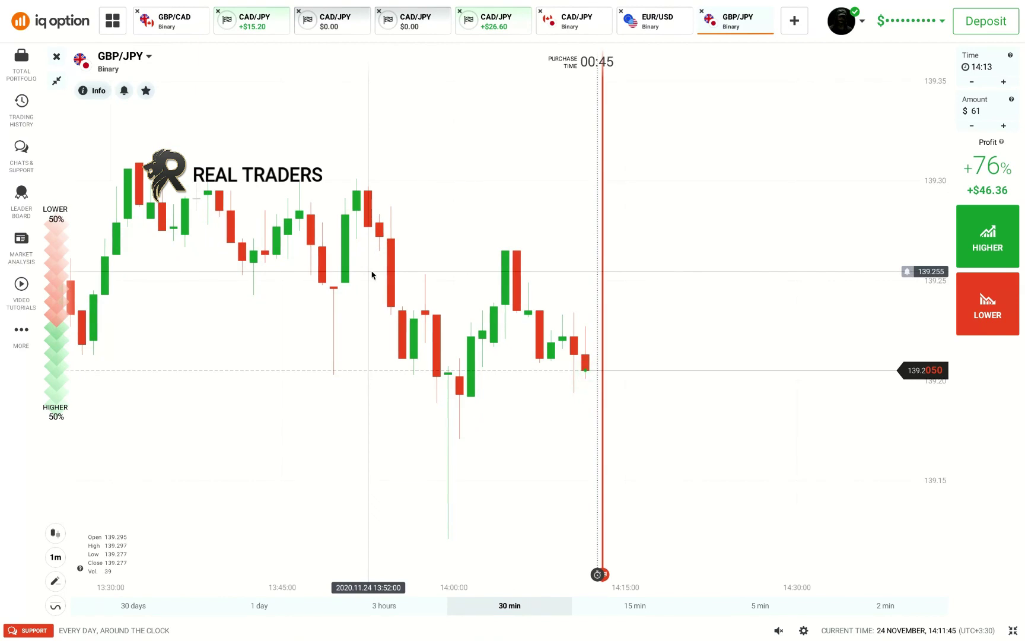
scroll(372, 275, "down", 3)
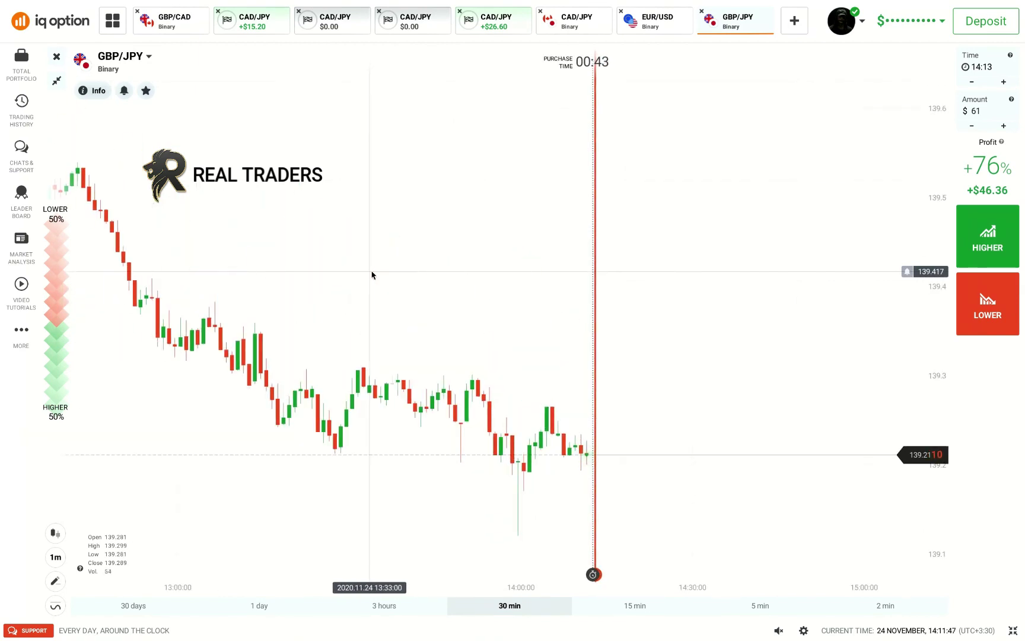
scroll(372, 275, "down", 3)
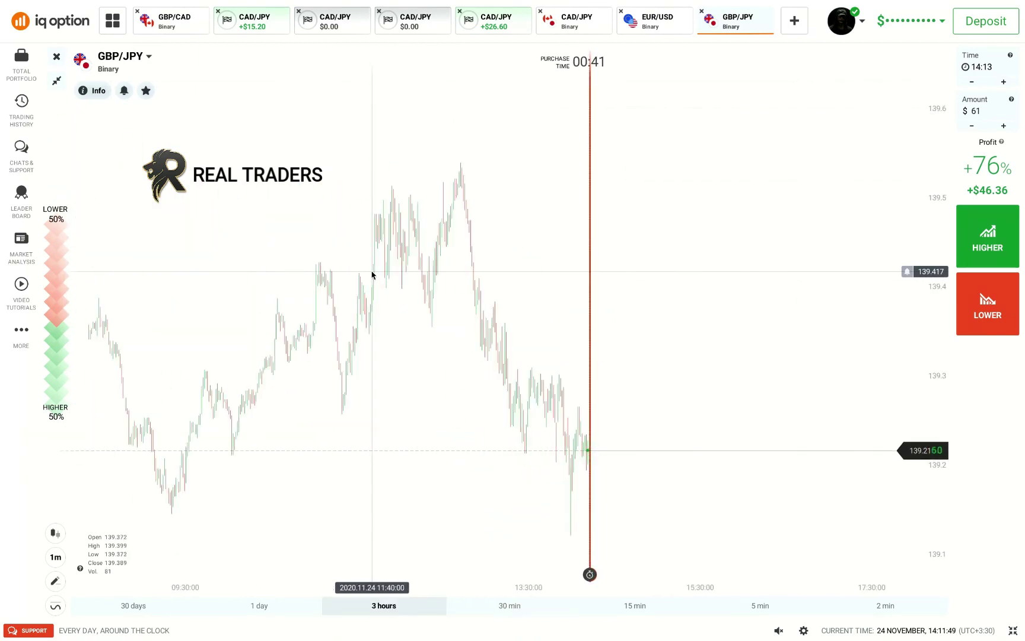
Zoom GBP/JPY to a 30-minute range and place a horizontal line at 139.213
left_click_drag(284, 359, 511, 435)
left_click(520, 568)
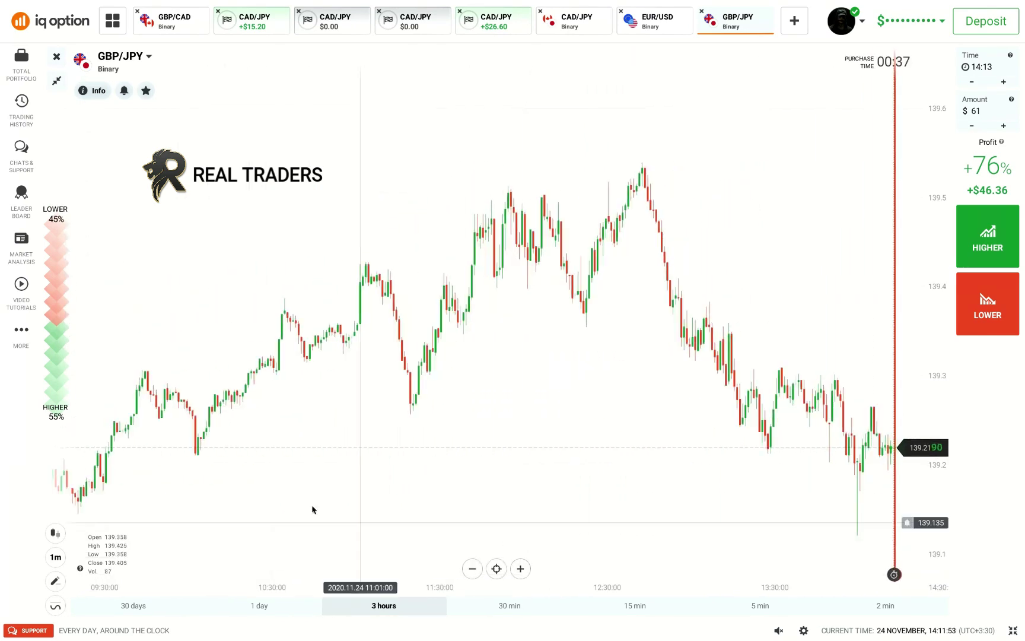
left_click(520, 568)
left_click(521, 568)
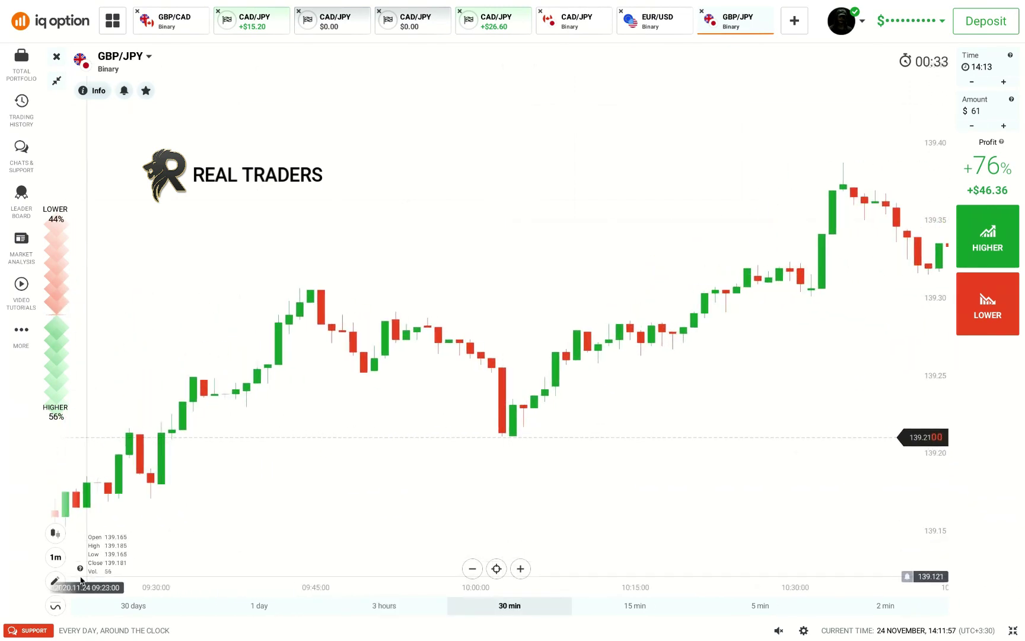
left_click(55, 580)
left_click(95, 557)
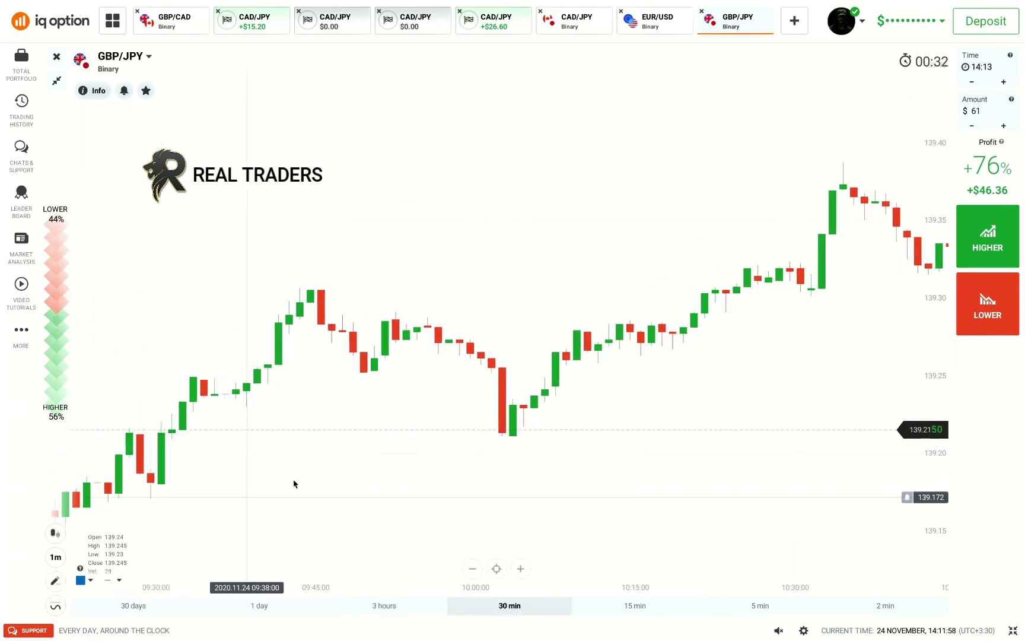
left_click(513, 436)
Refocus the GBP/JPY chart on the current price and adjust the zoom in the trade view
left_click(497, 568)
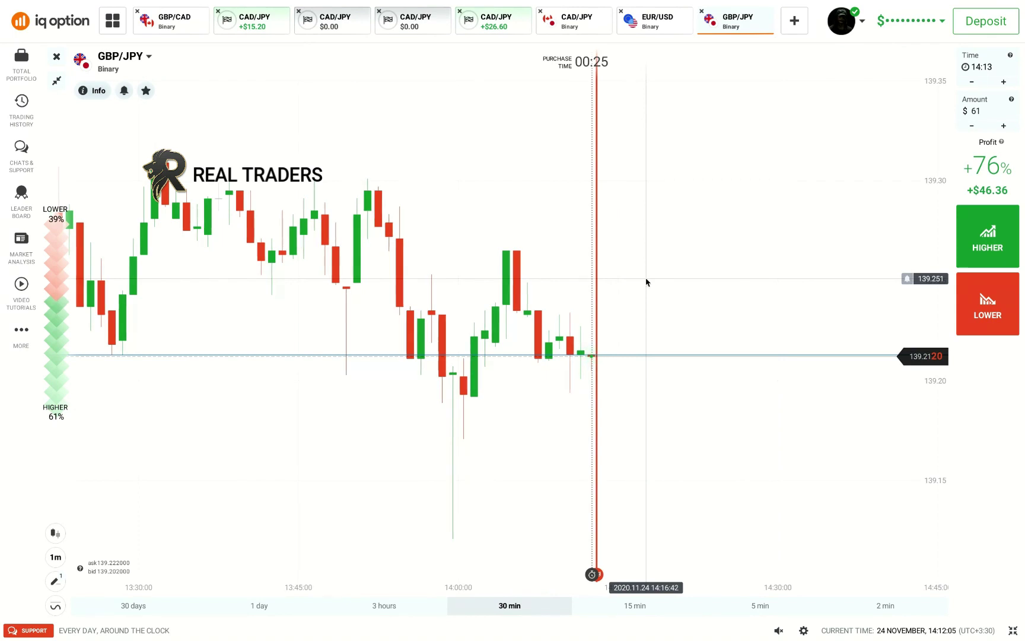
scroll(646, 281, "up", 5)
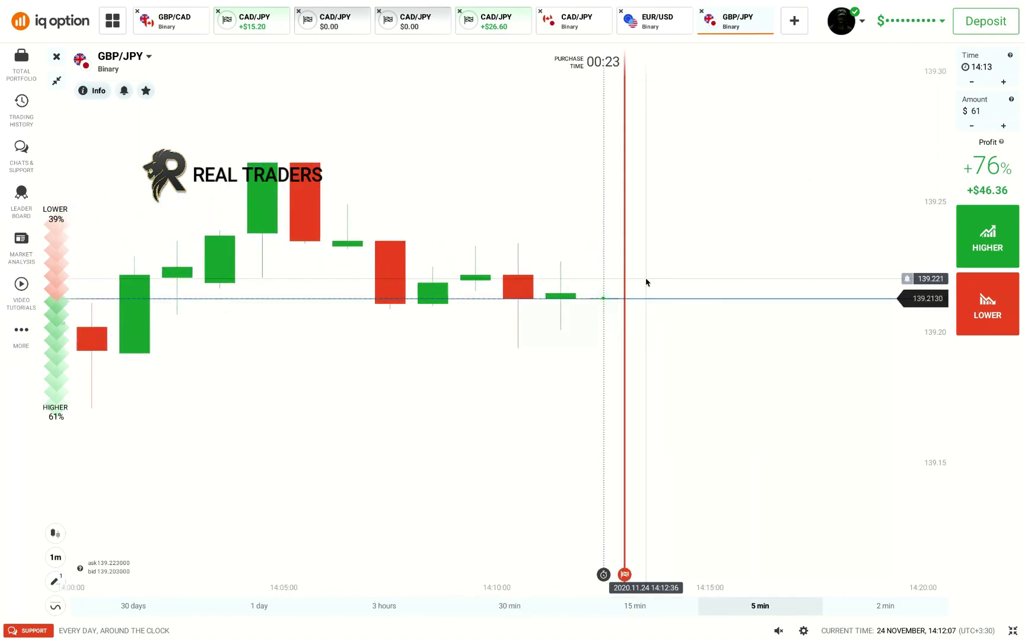
scroll(646, 282, "down", 6)
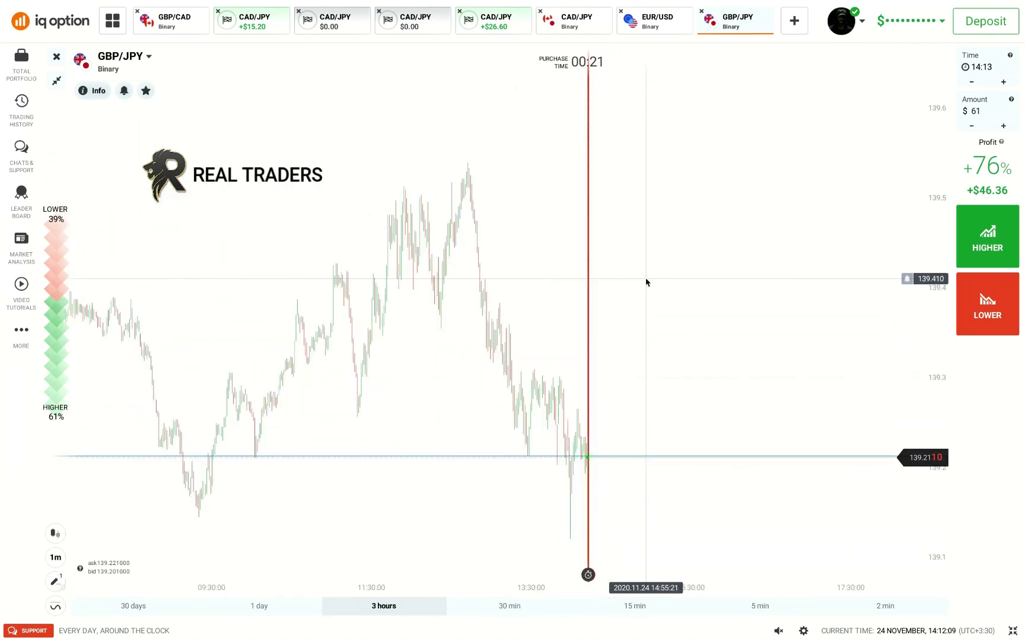
scroll(646, 282, "up", 3)
scroll(646, 282, "up", 2)
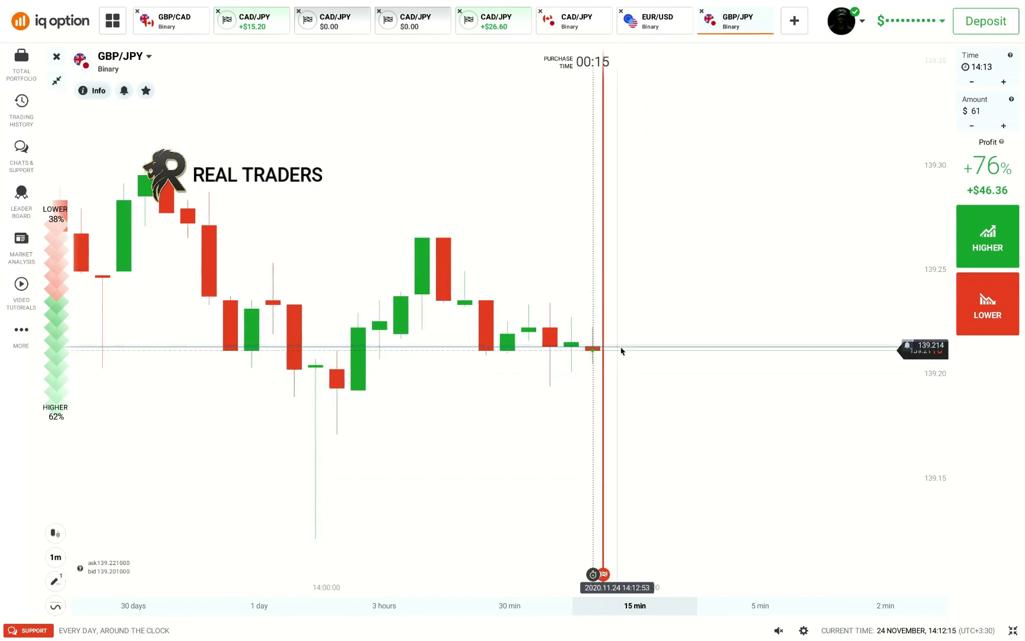
left_click(988, 303)
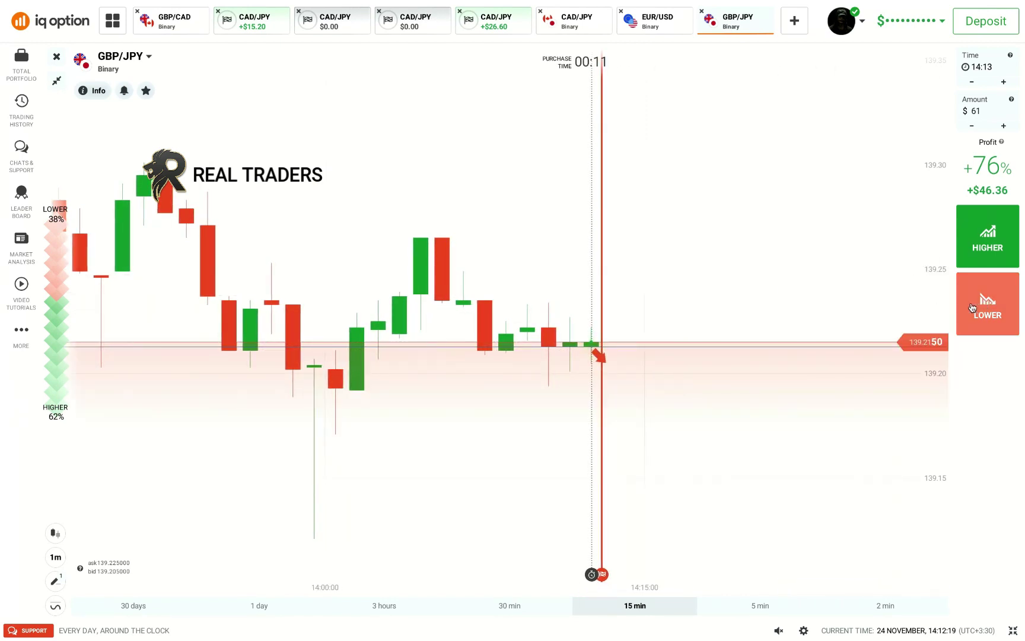
Buy a $61 HIGHER option on GBP/JPY, zoom the chart while it runs, then start a new option
left_click(978, 245)
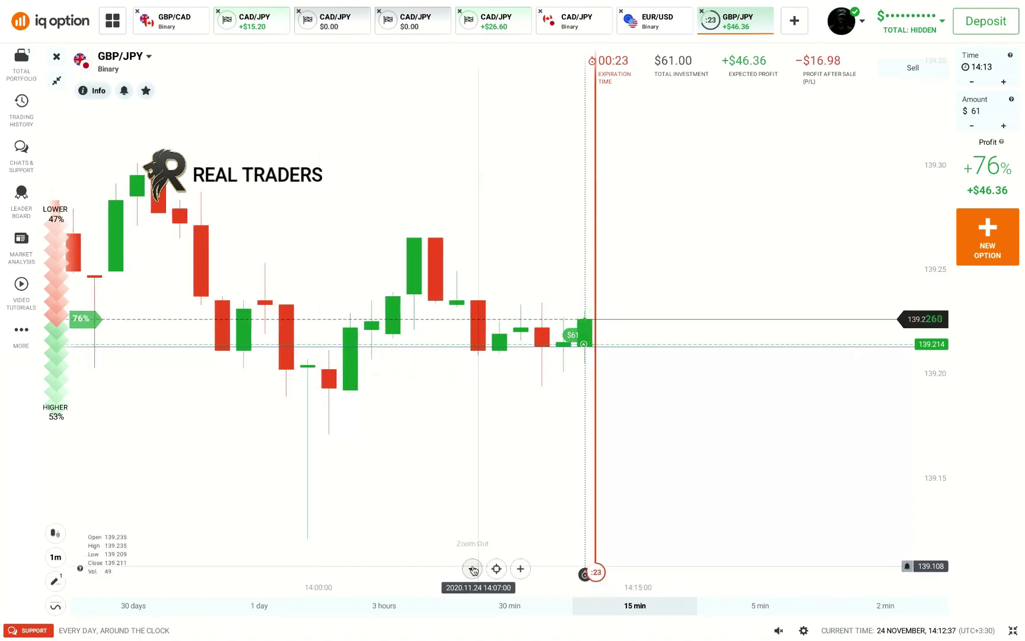
left_click(472, 569)
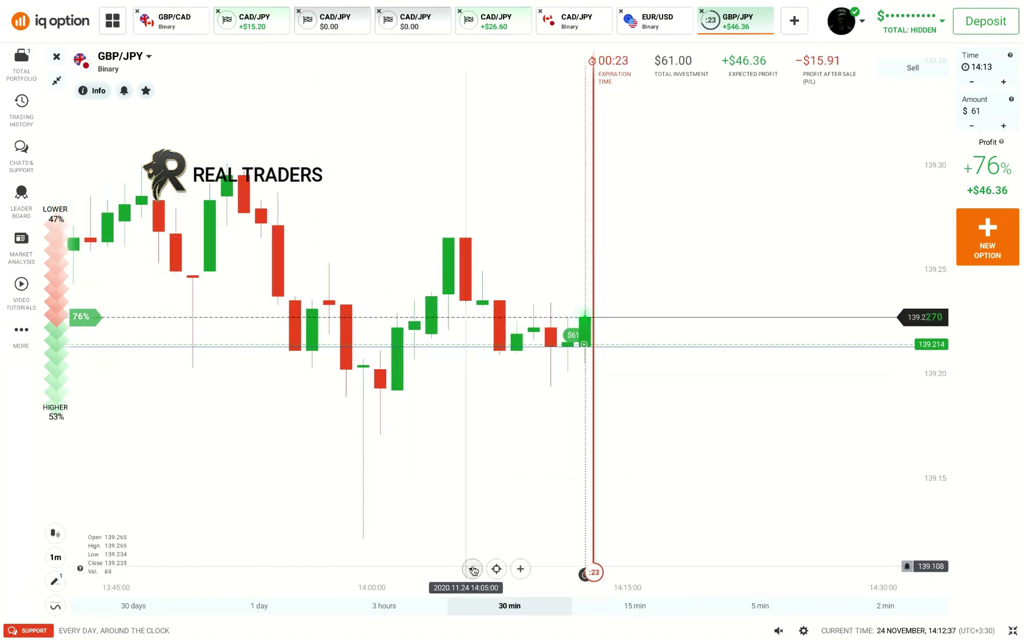
left_click(521, 568)
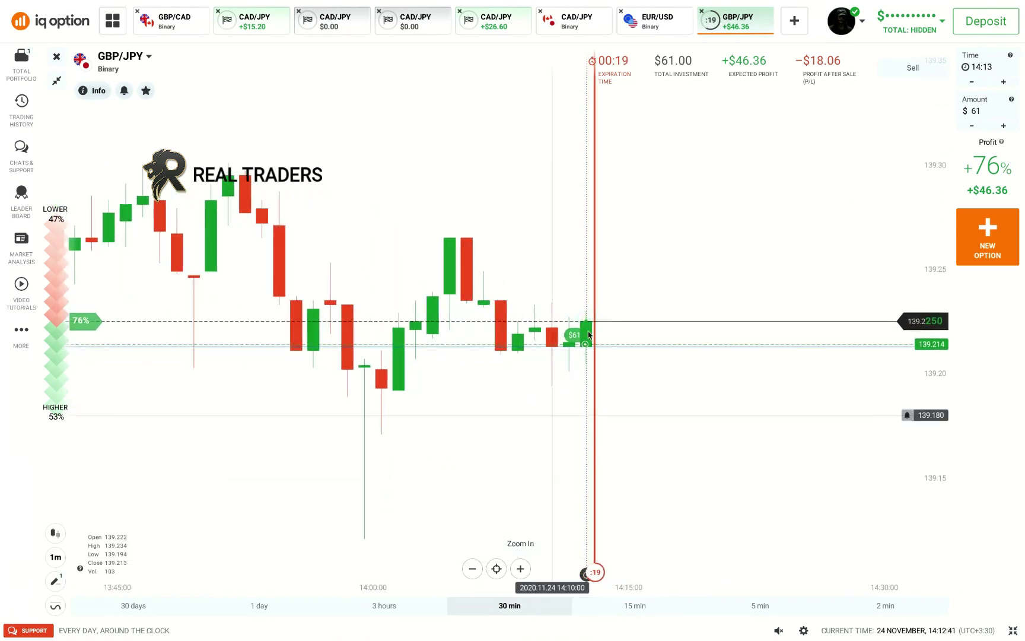
left_click(975, 233)
left_click(975, 233)
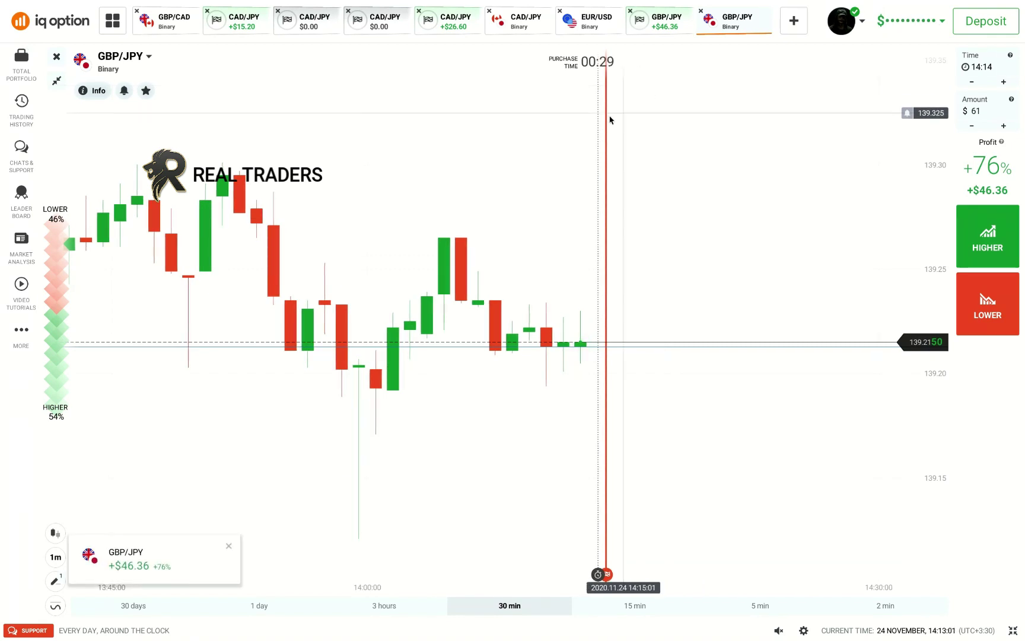
View the +$46.36 GBP/JPY result, close the spare GBP/JPY, CAD/JPY, EUR/USD and GBP/CAD tabs, and check the account balances list
left_click(676, 31)
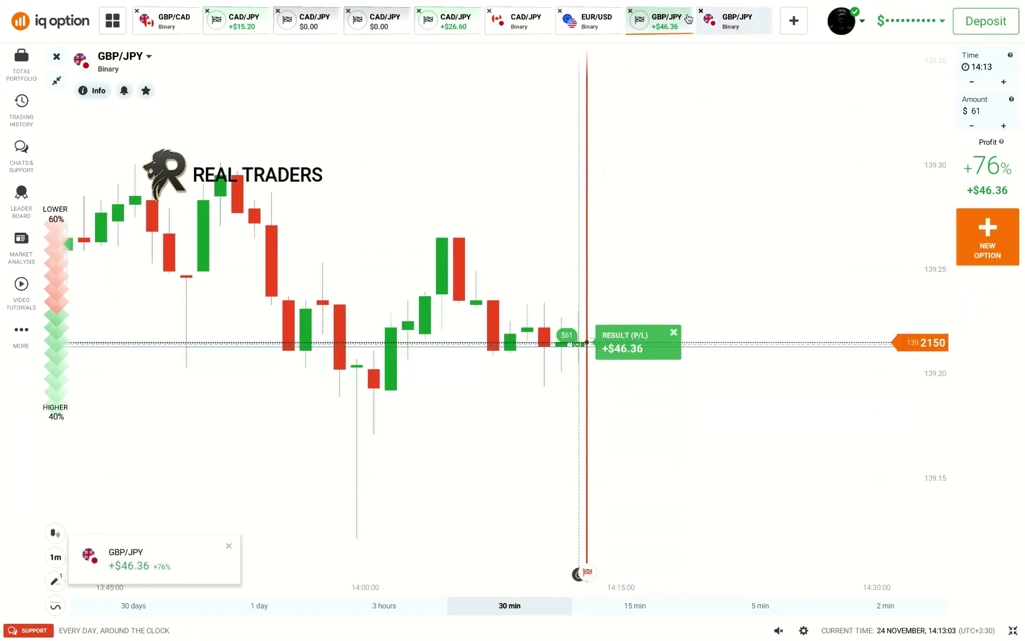
left_click(700, 10)
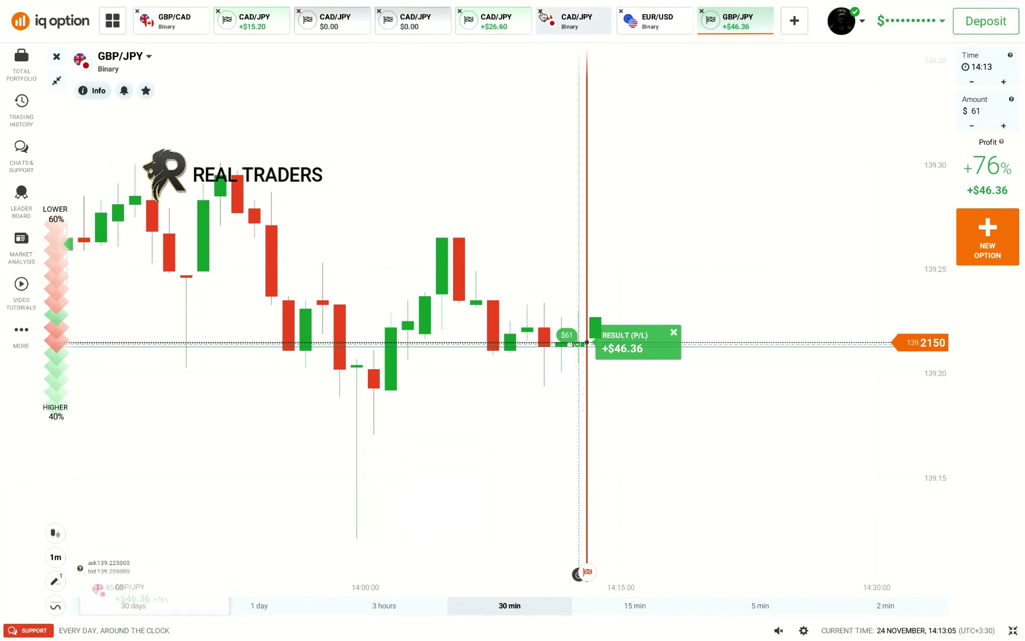
left_click(540, 11)
left_click(541, 11)
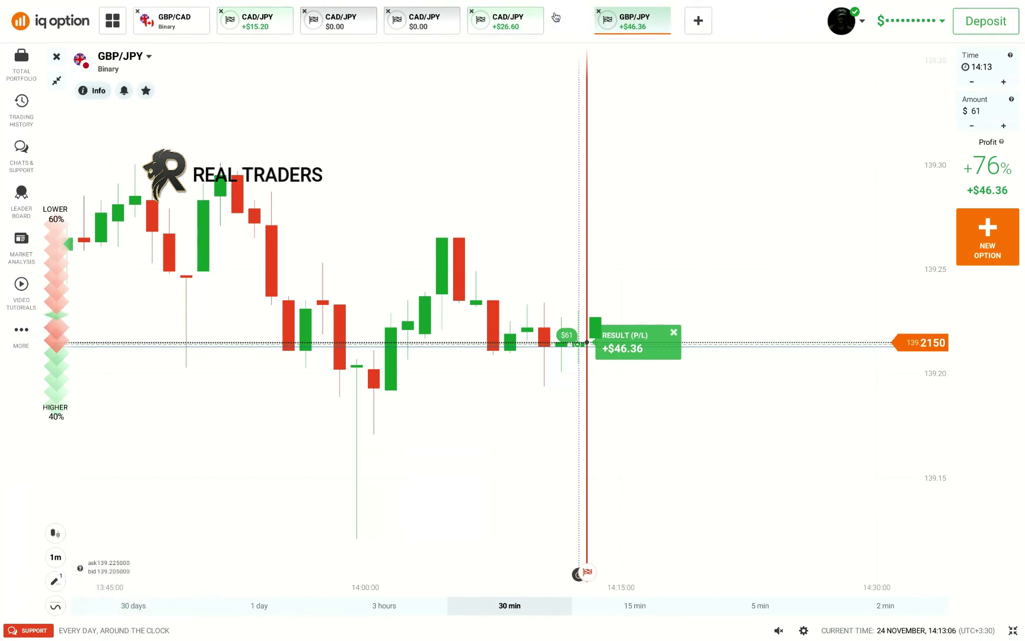
left_click(138, 11)
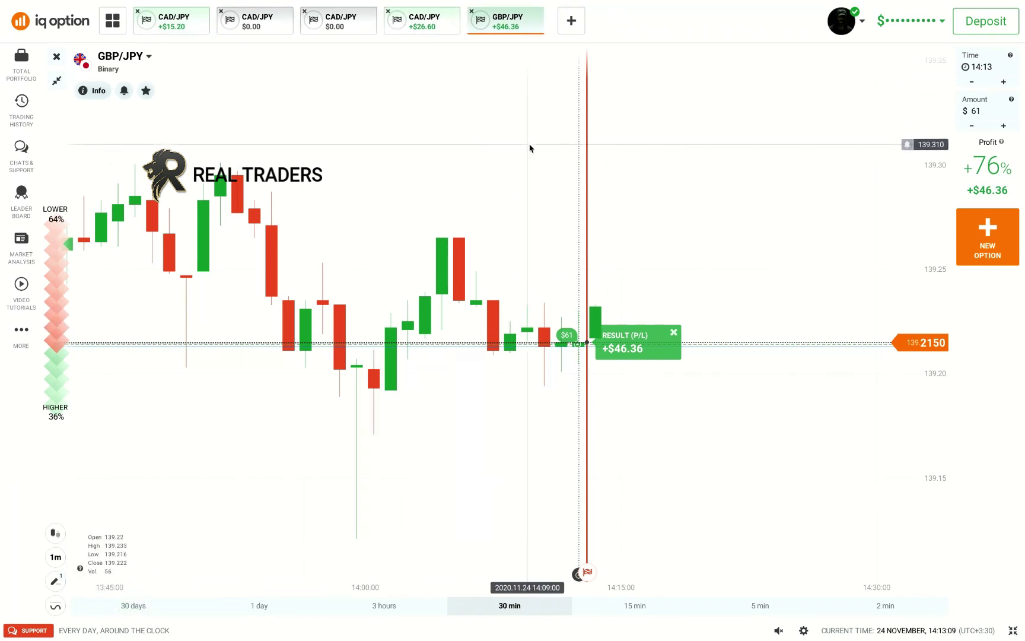
left_click(890, 24)
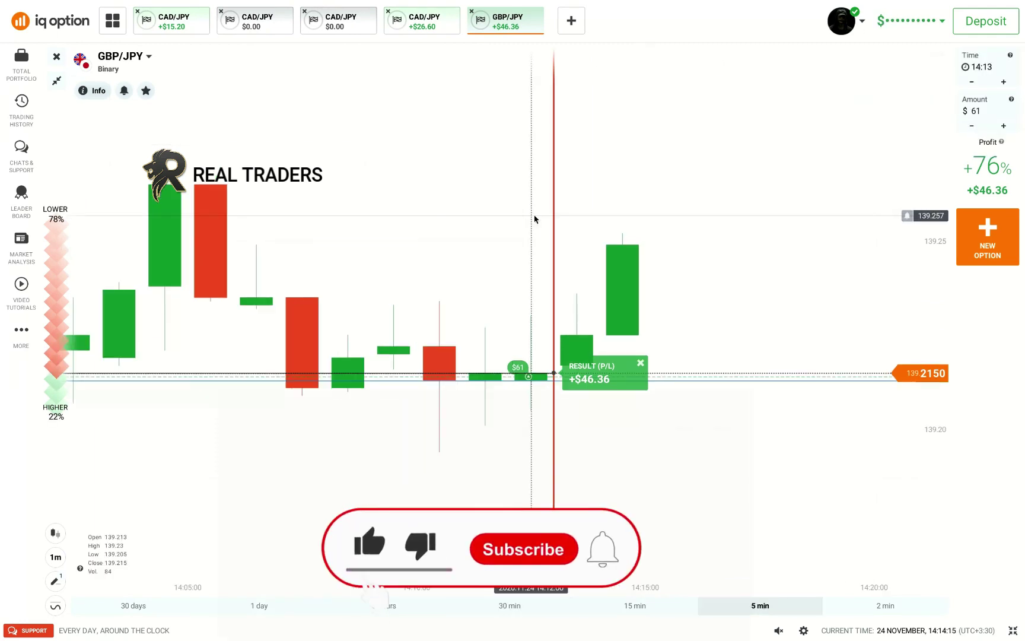
scroll(534, 219, "down", 2)
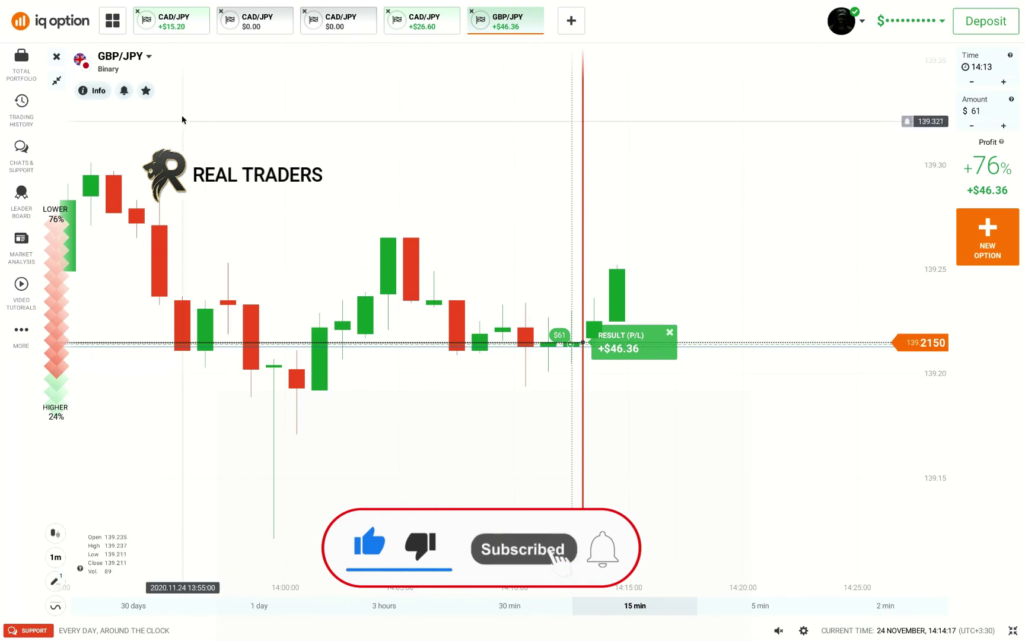